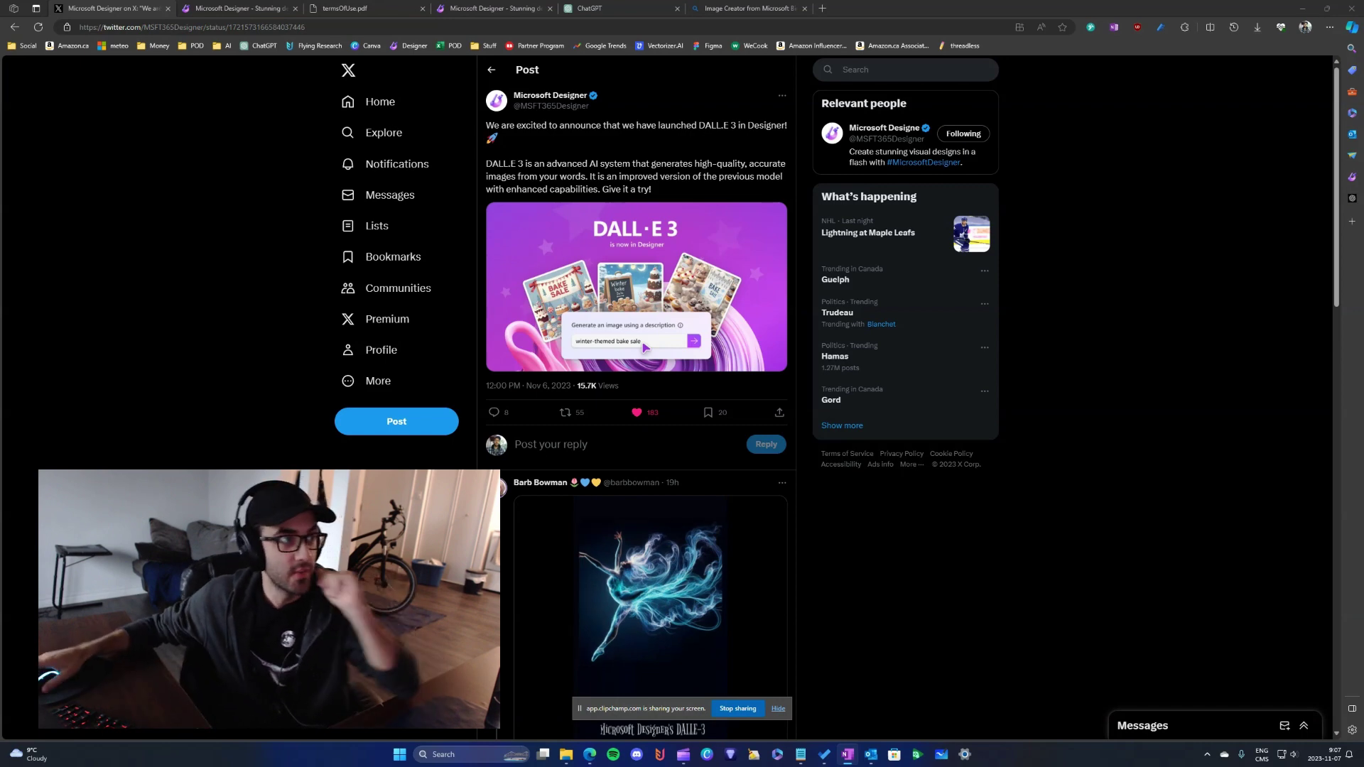
Step: Switch to Microsoft Designer, read the note about its design descriptions, and open image generation from a description
key(ctrl+Tab)
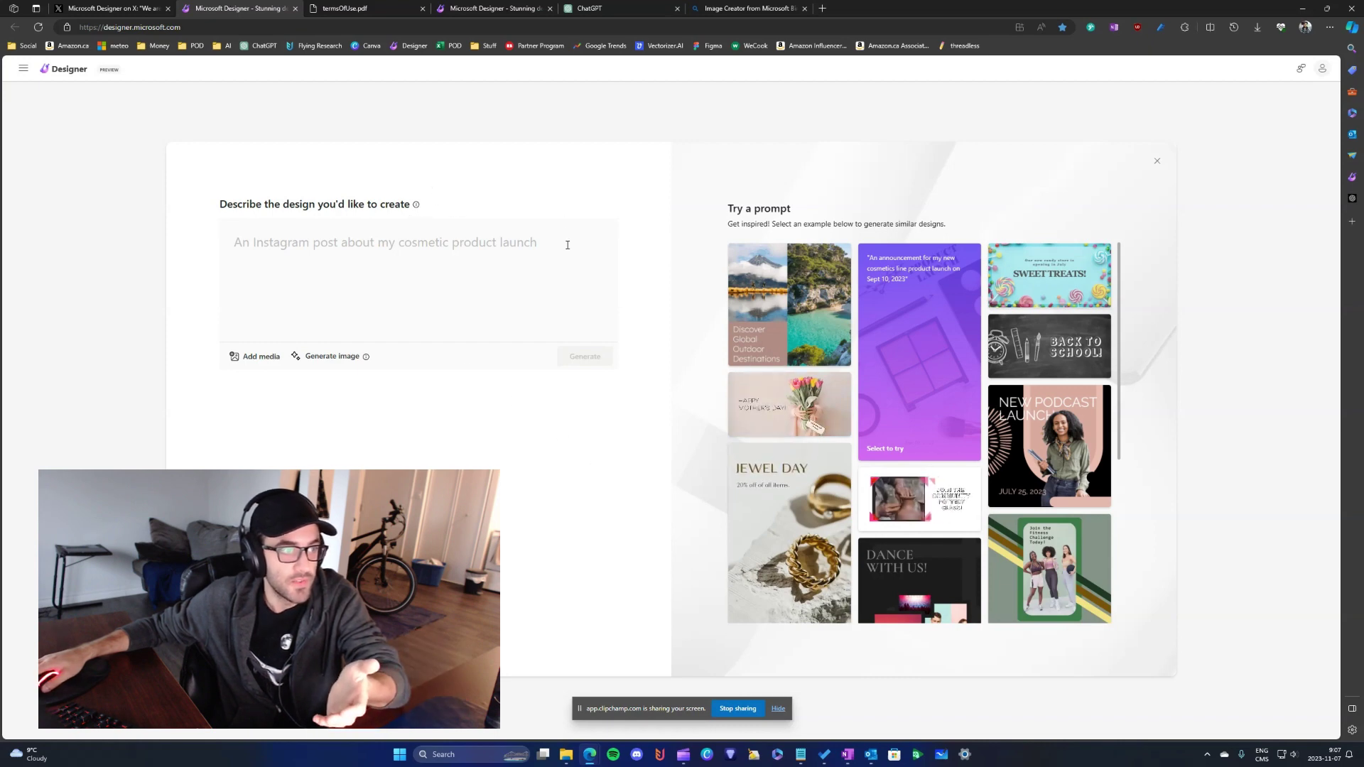
click(390, 244)
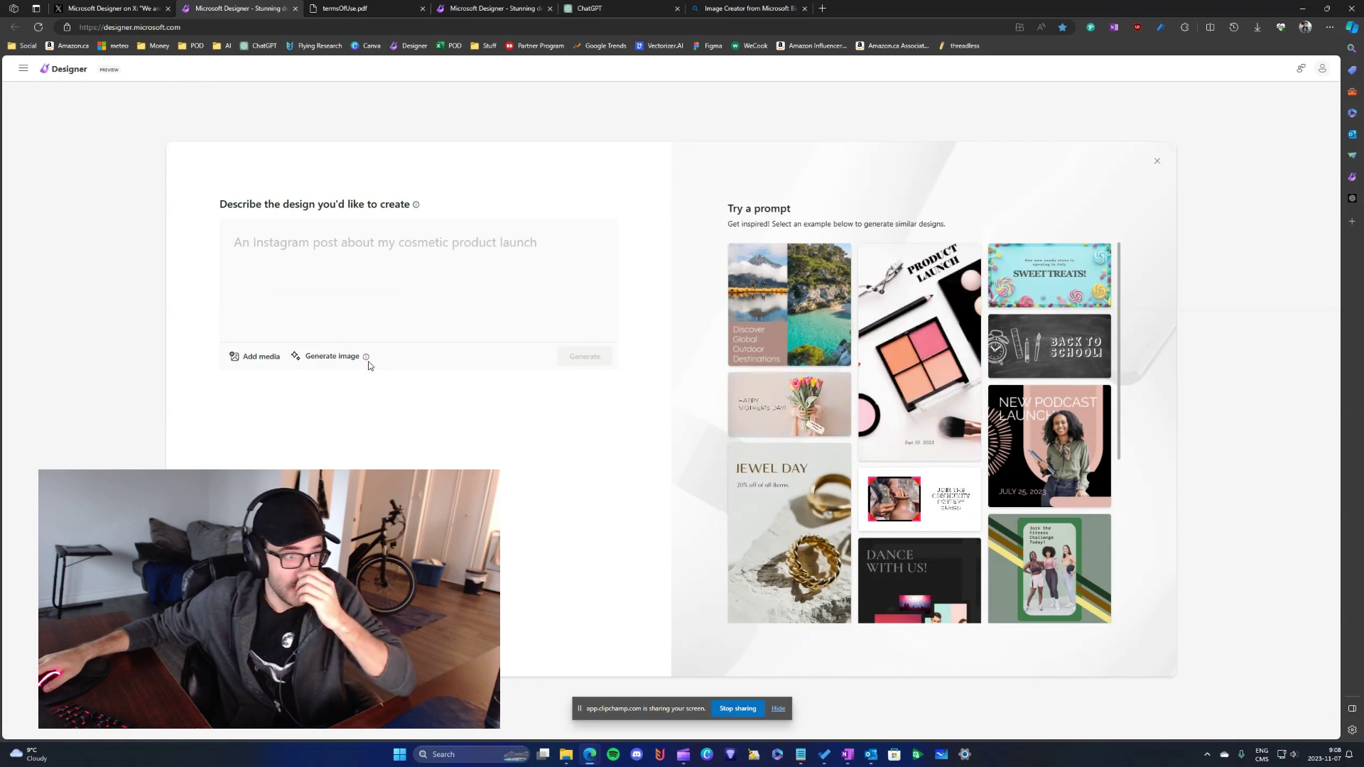
mouse_move(368, 360)
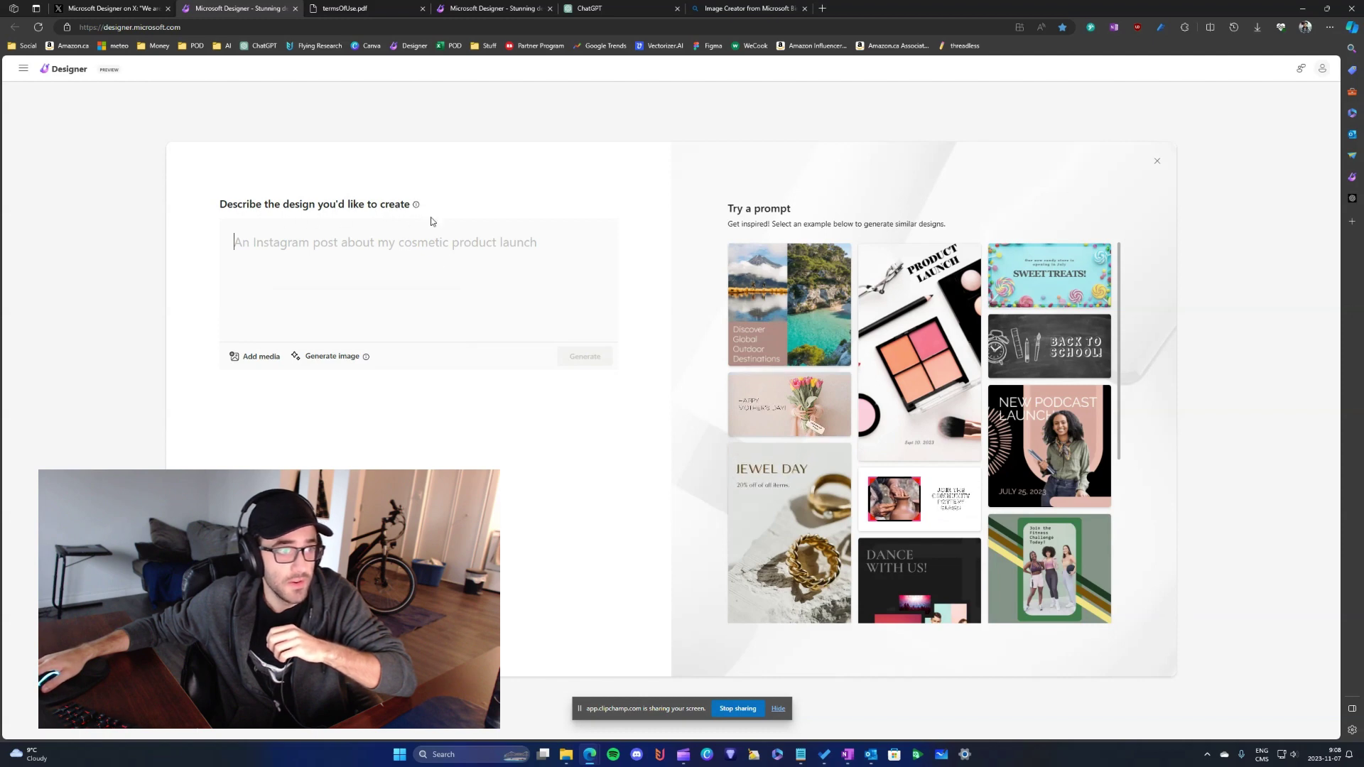
mouse_move(417, 207)
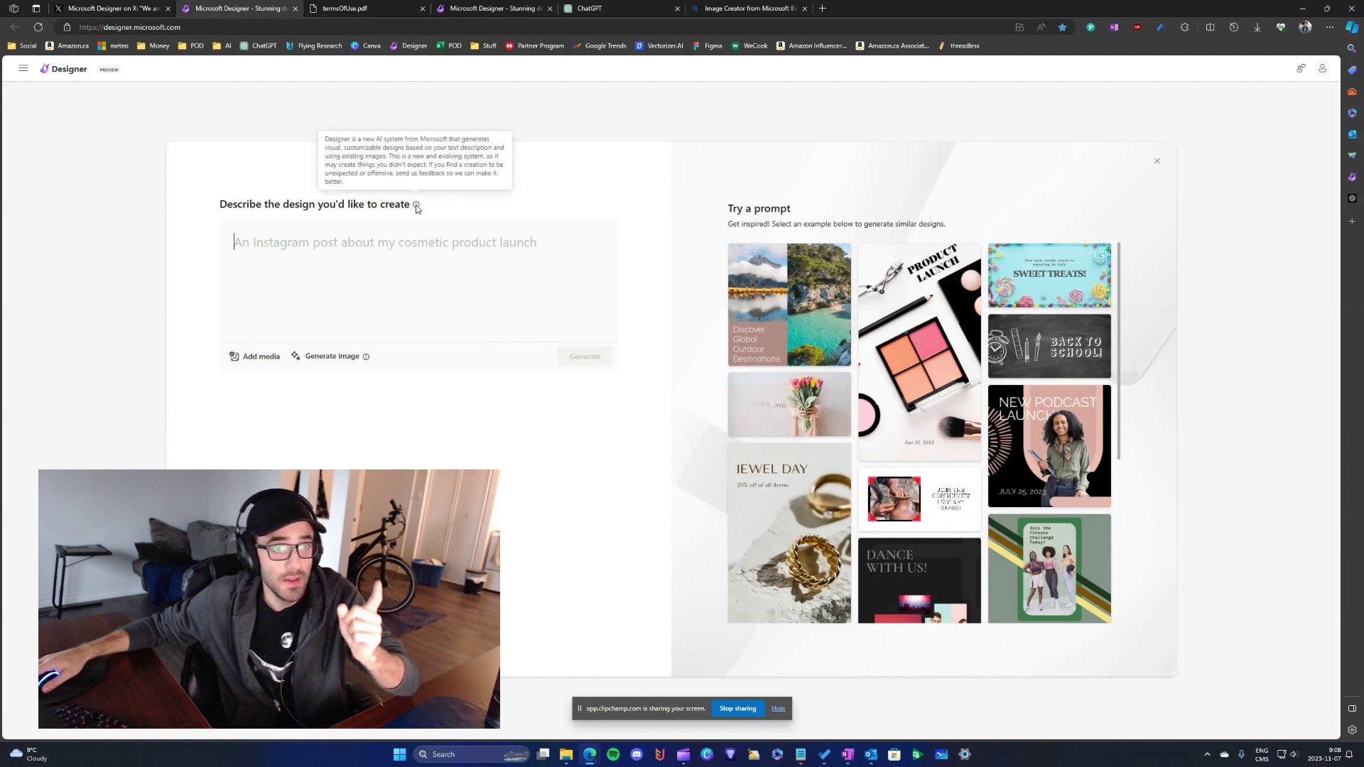
click(330, 357)
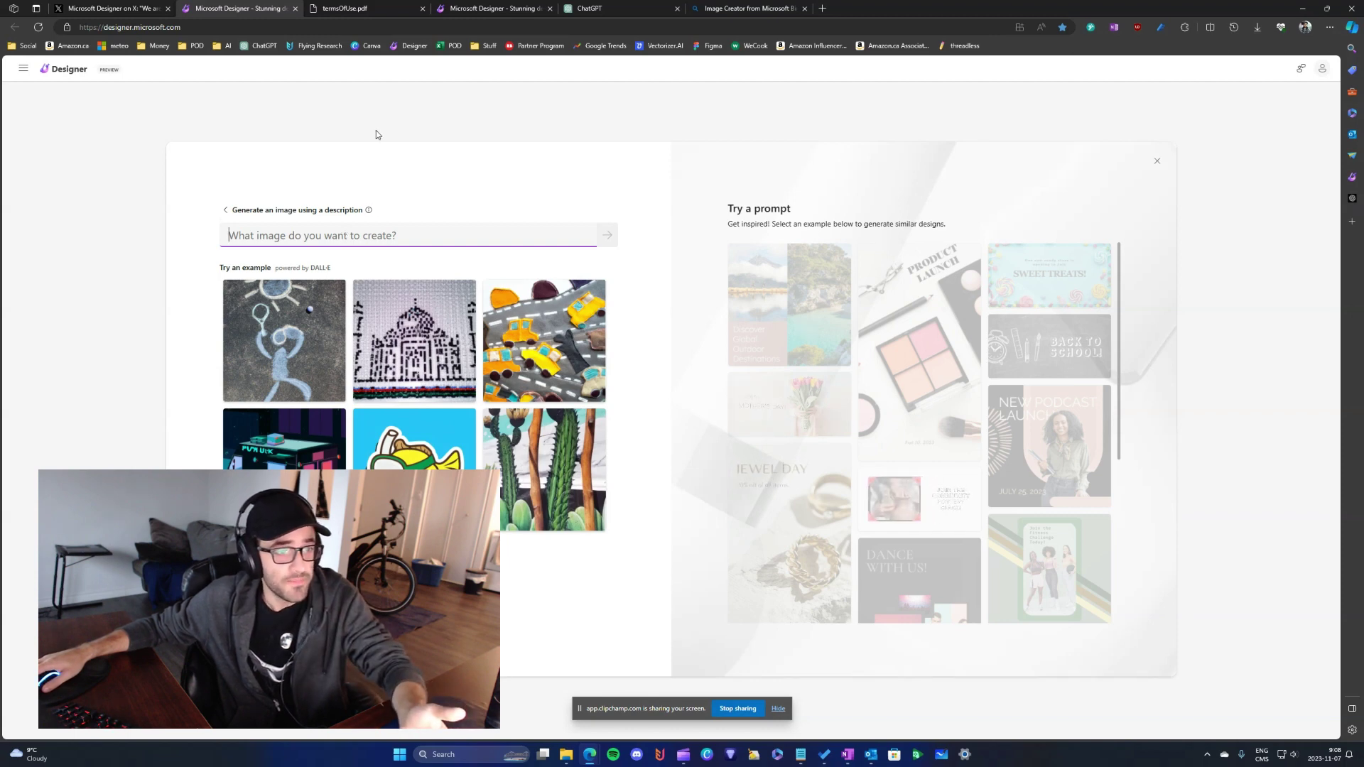
Step: In Designer, generate images from "A simple vector art on a spotless white backdrop and without gradient about christmas saying "Santa's watching, so be nice!""
click(622, 7)
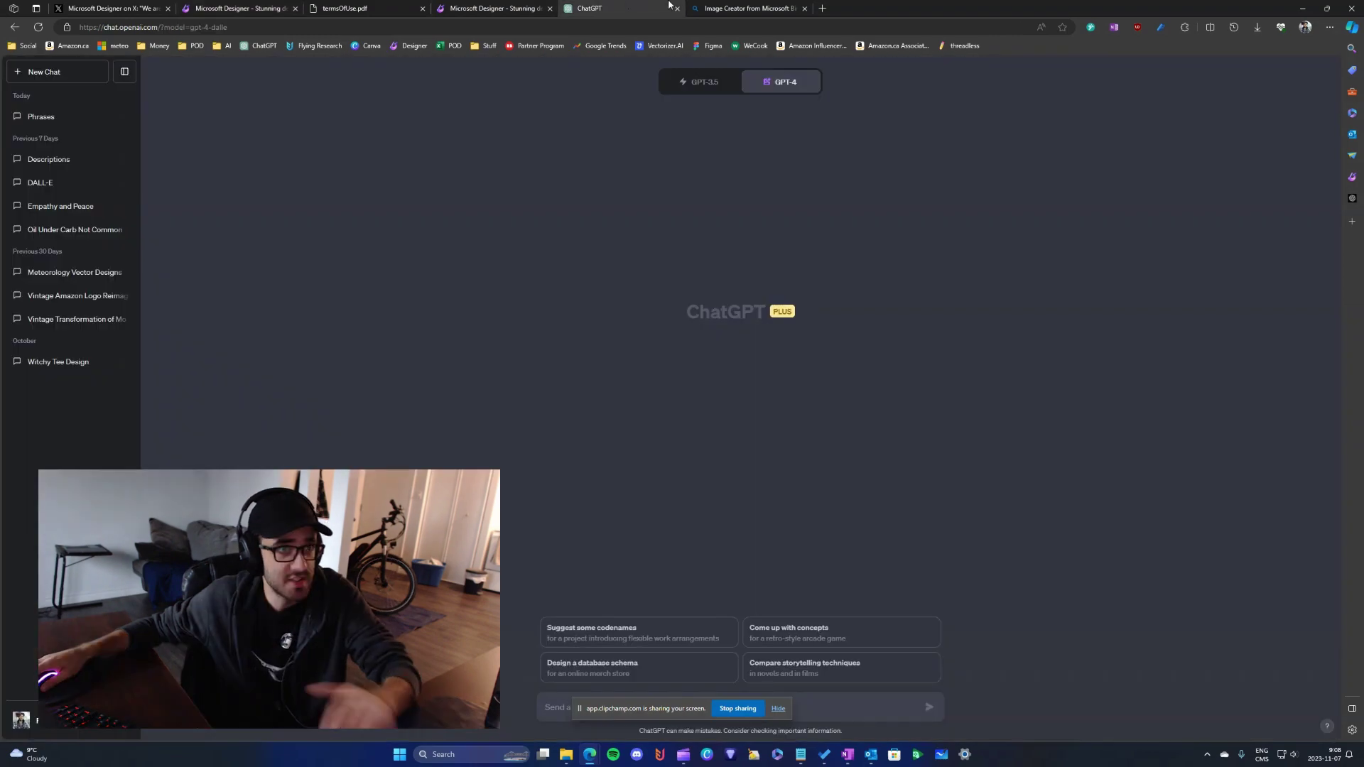
click(779, 6)
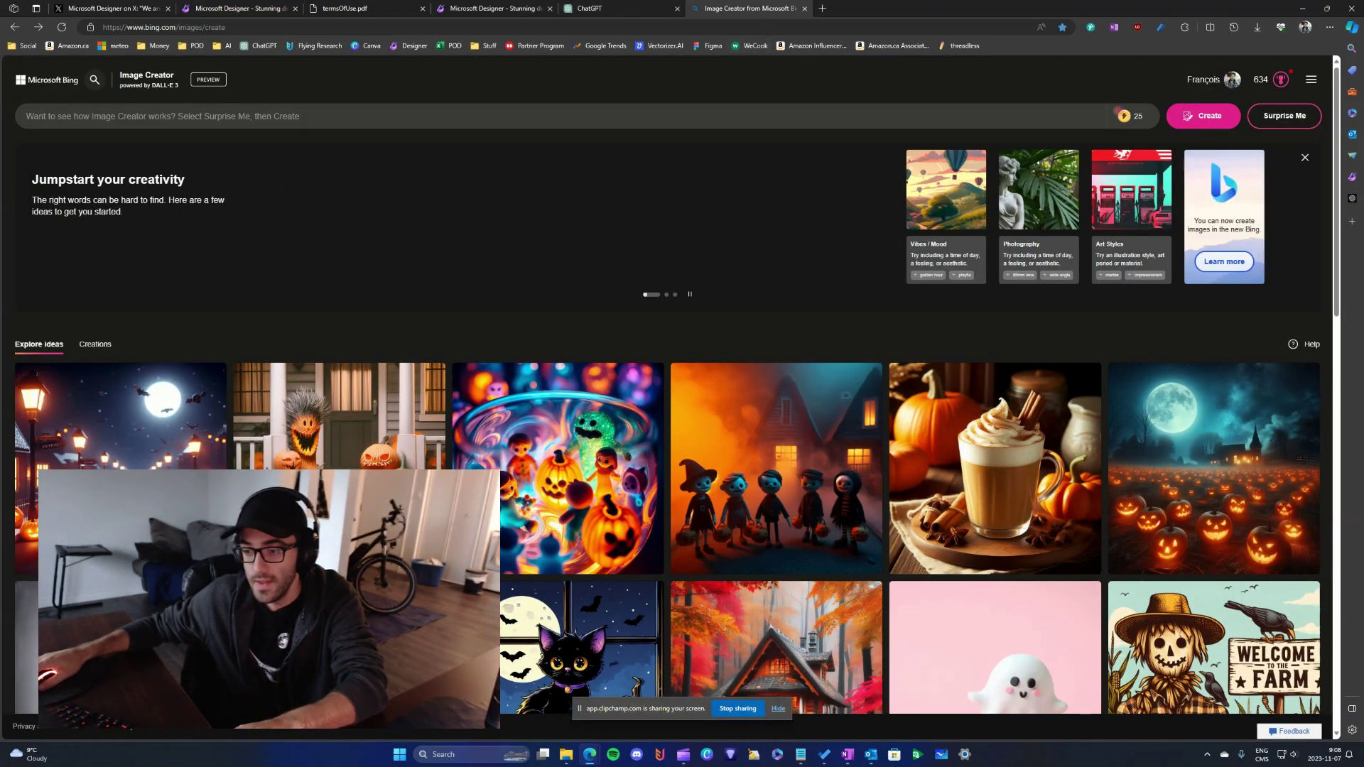
click(824, 755)
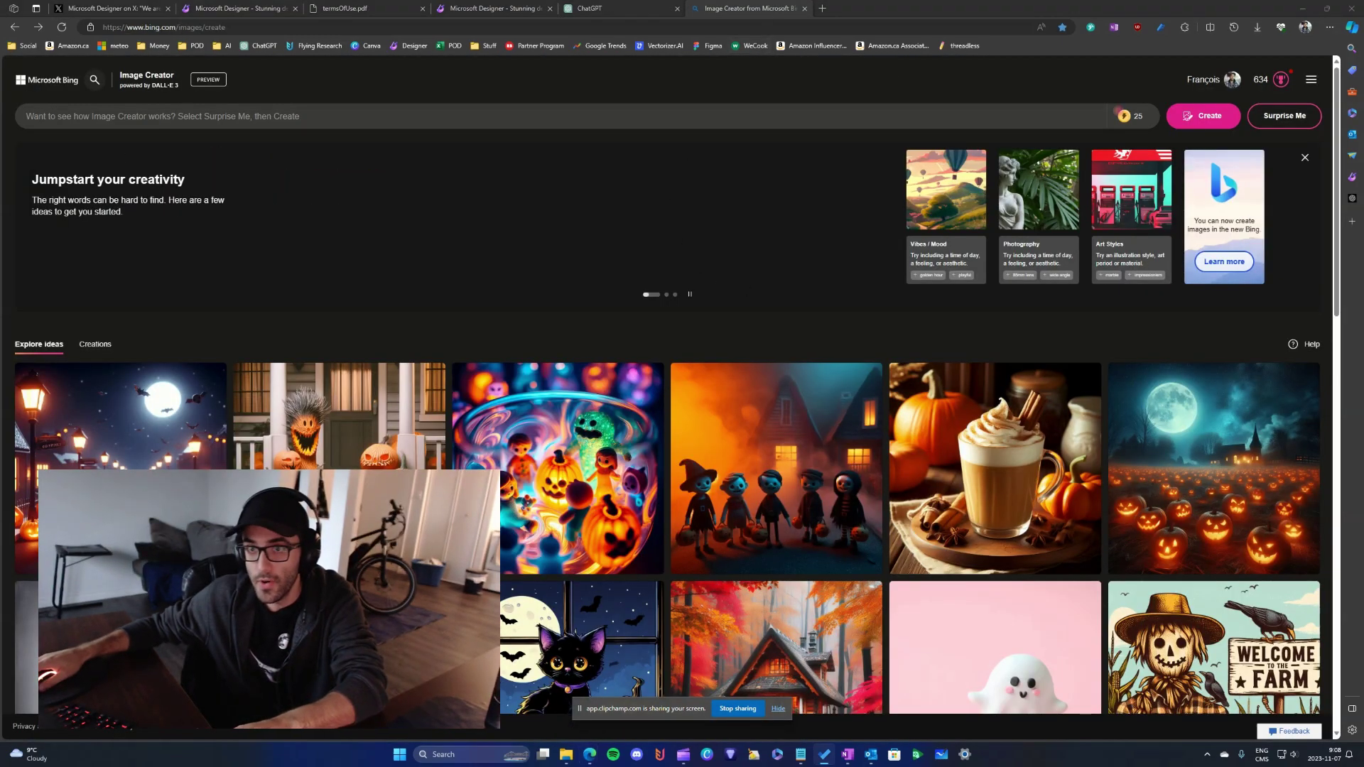
click(214, 5)
key(ctrl+v)
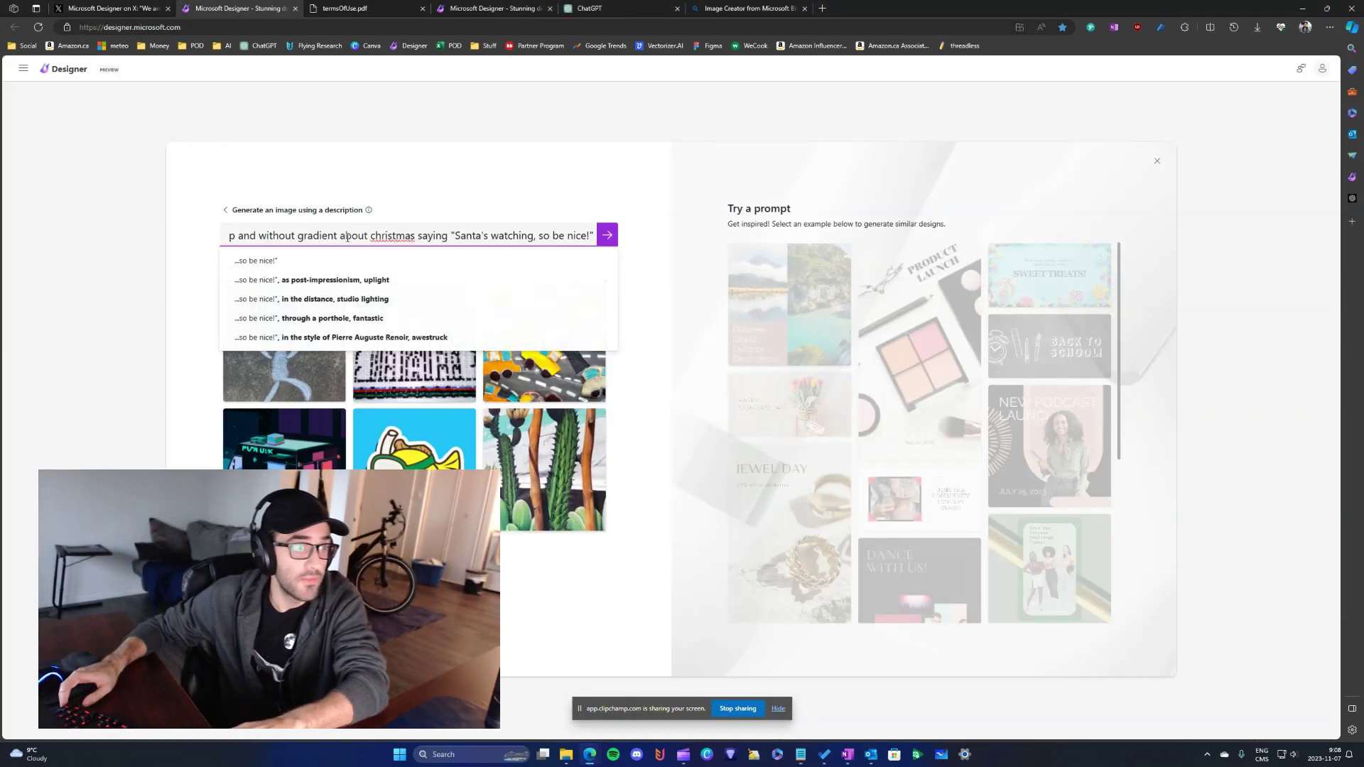
key(Return)
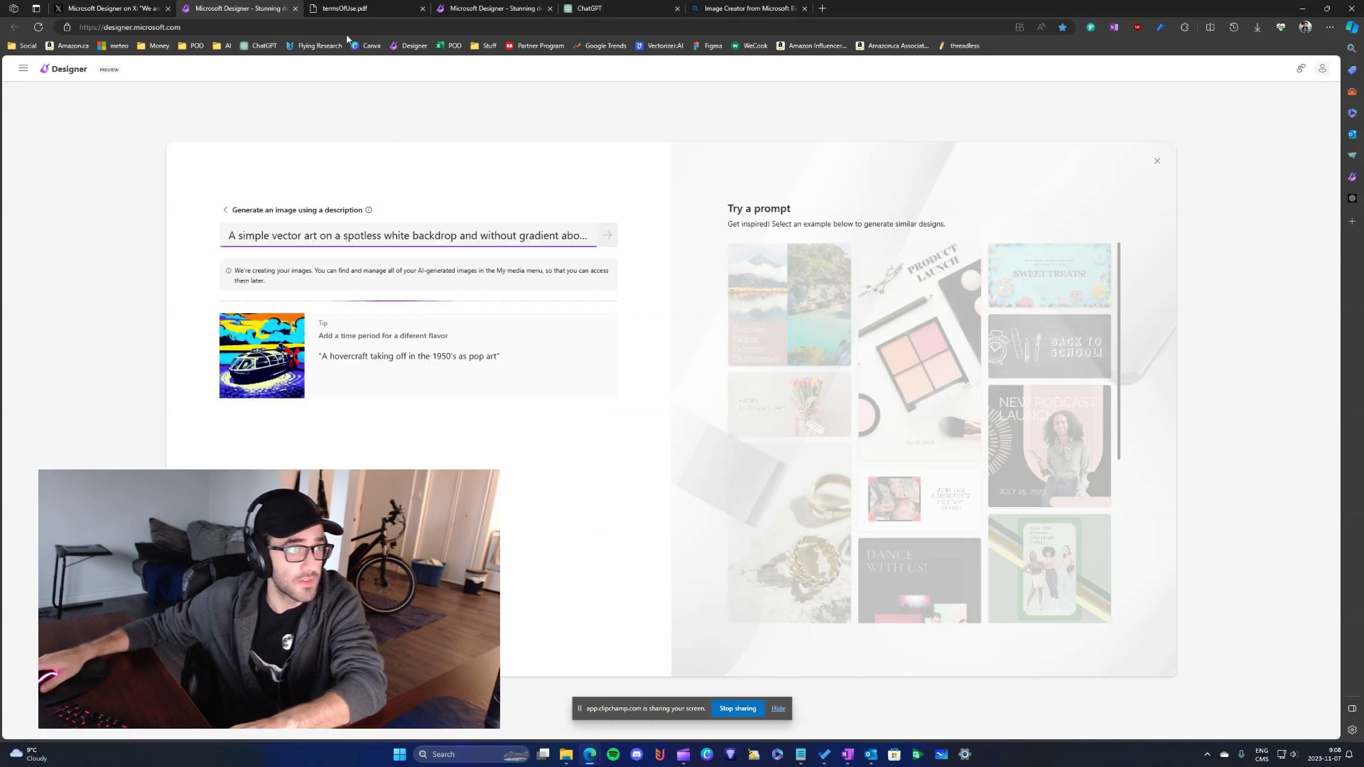
Step: Switch to ChatGPT and submit the same "Santa's watching, so be nice!" vector art prompt in a new GPT-4 DALL-E chat
click(490, 8)
click(595, 5)
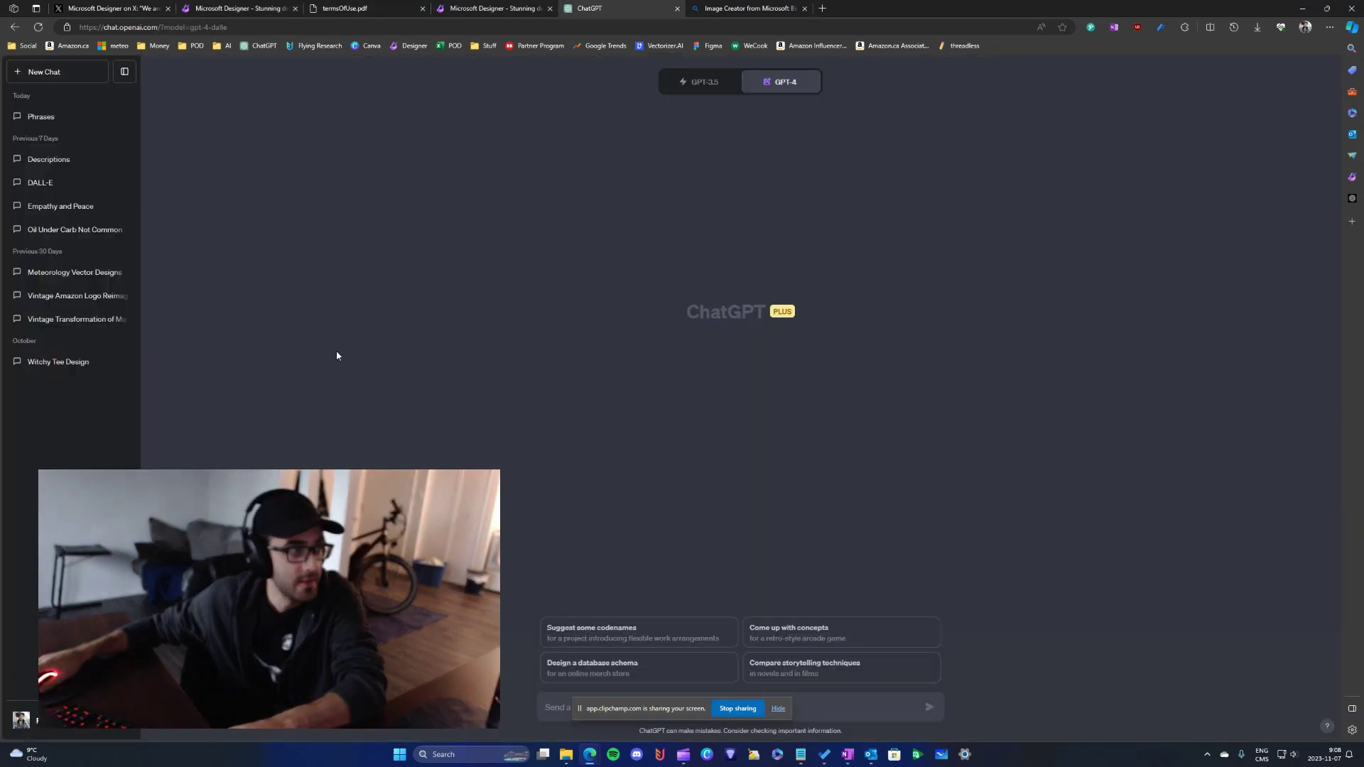
click(839, 702)
text(A simple vector art on a spotless white backdrop and without gradient about christmas saying "Santa's watching, so be nice!")
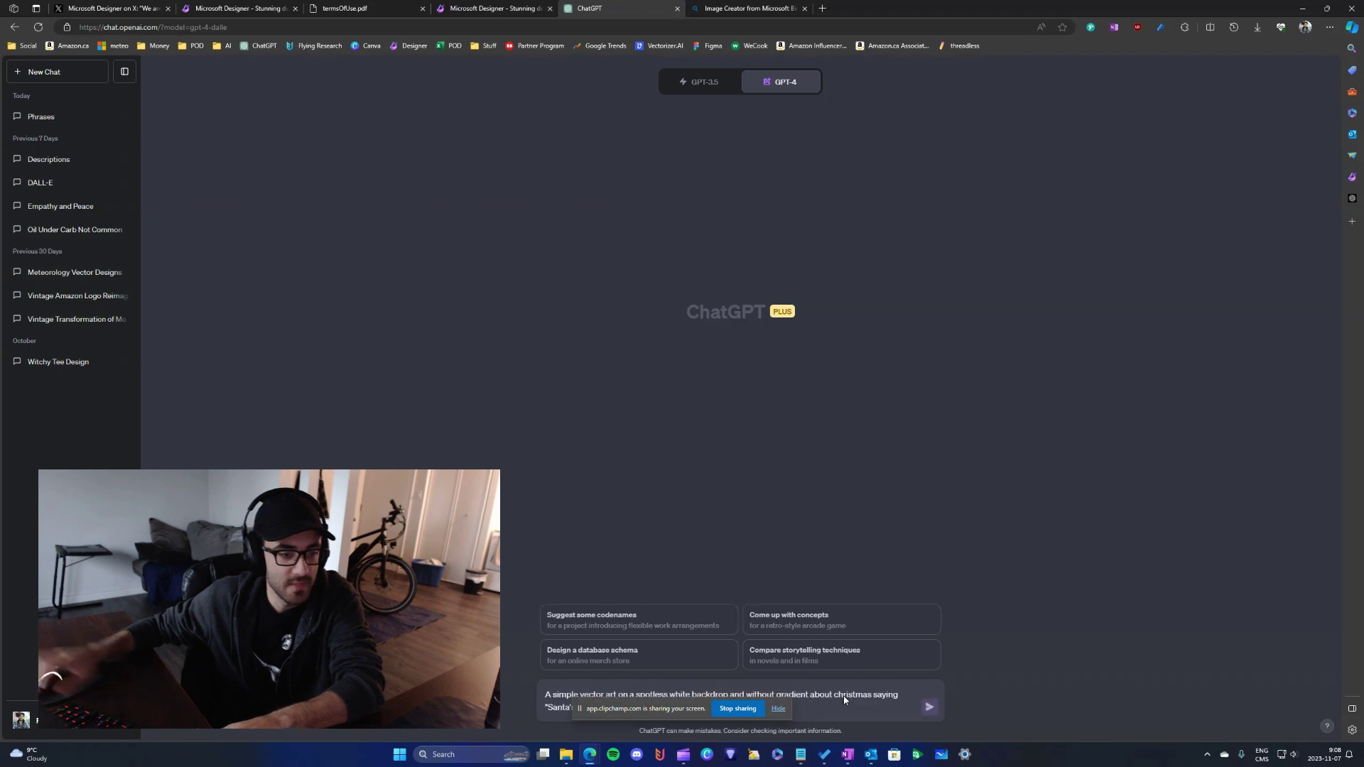
key(Return)
Step: Switch to Bing Image Creator and generate images from the same "Santa's watching, so be nice!" vector art prompt
click(739, 7)
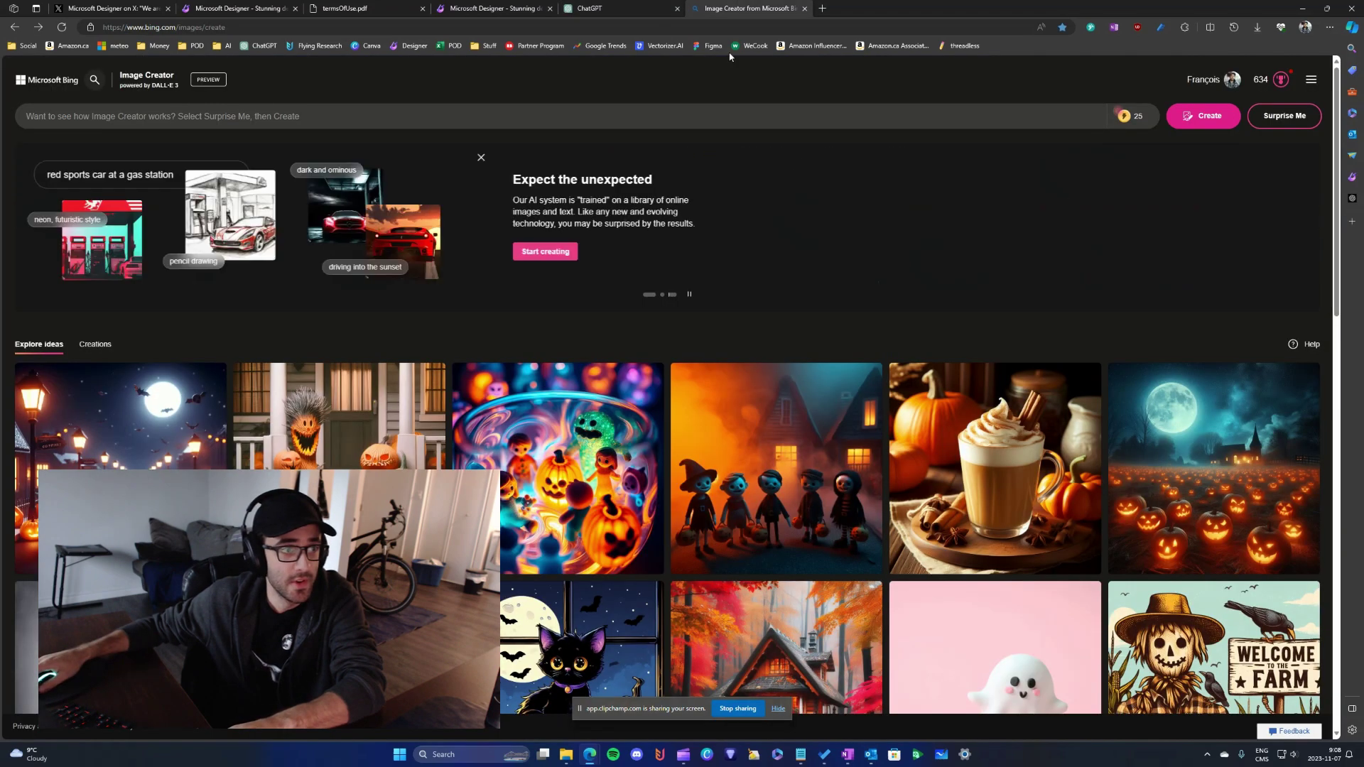
click(477, 125)
text(A simple vector art on a spotless white backdrop and without gradient about christmas saying "Santa's watching, so be nice!")
key(Return)
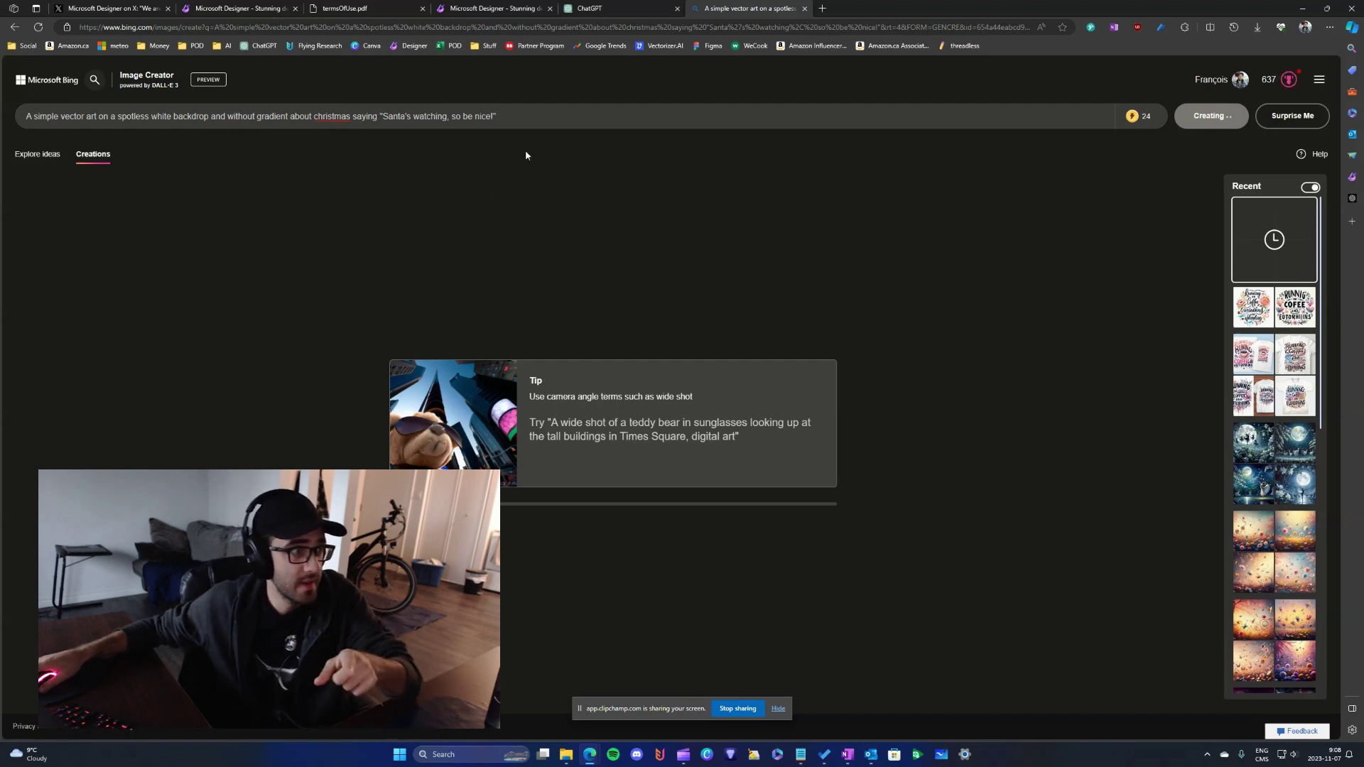
Step: Check on ChatGPT's image generation, return to Designer, and view the first generated Santa image enlarged
click(636, 7)
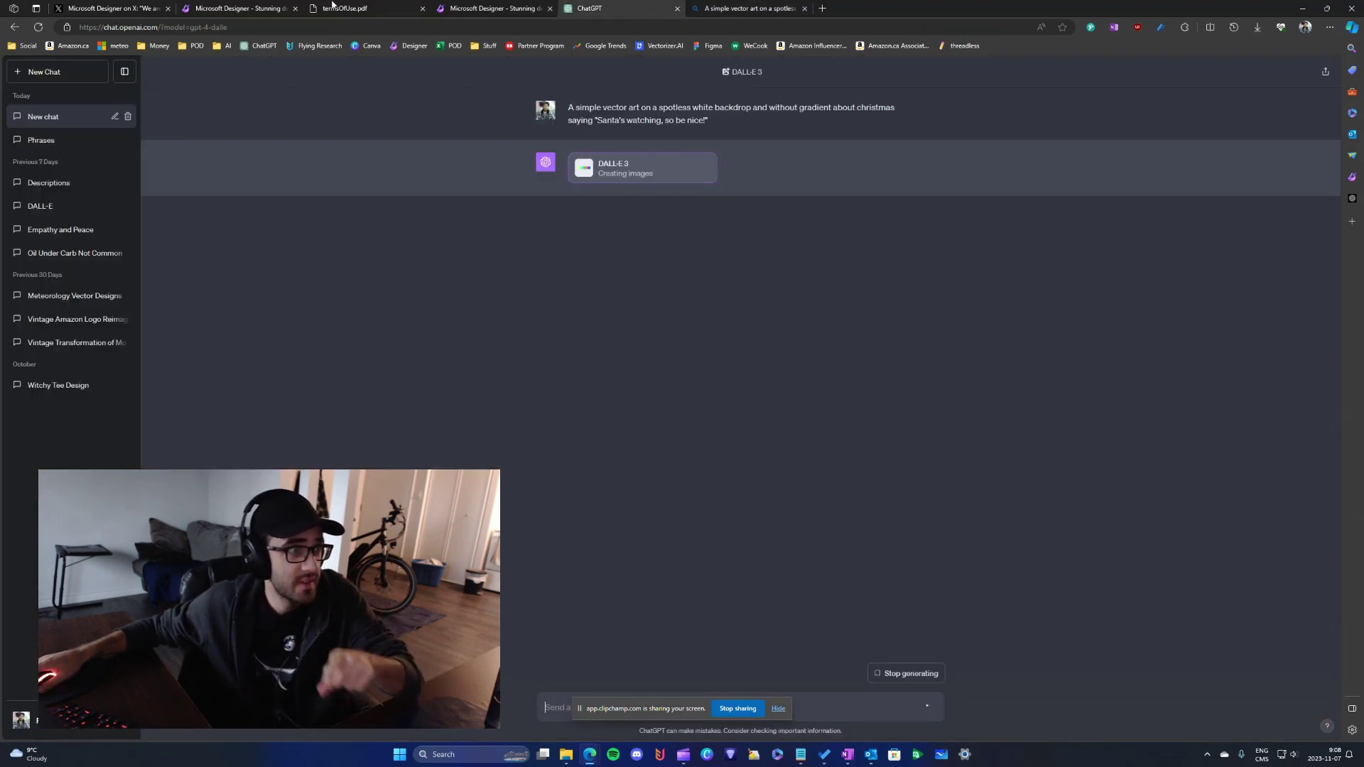
click(238, 8)
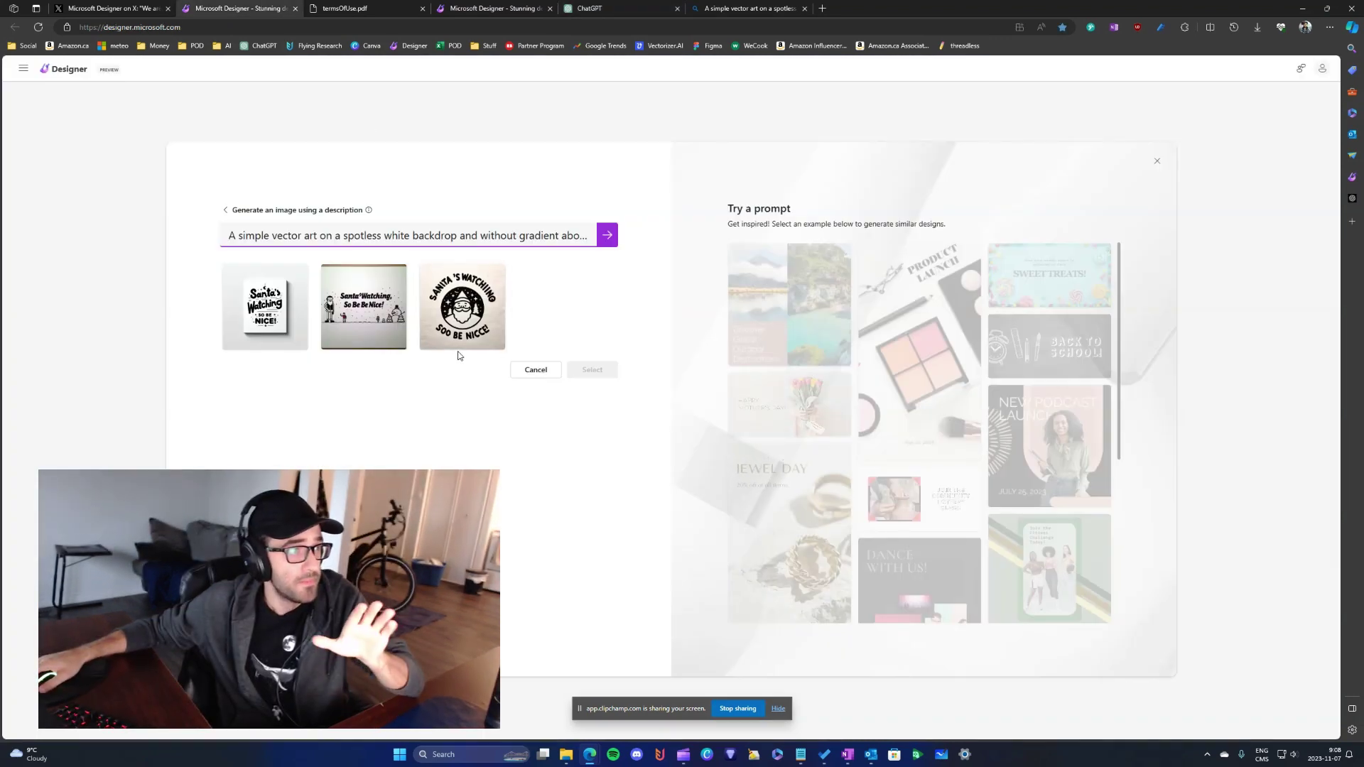
click(272, 332)
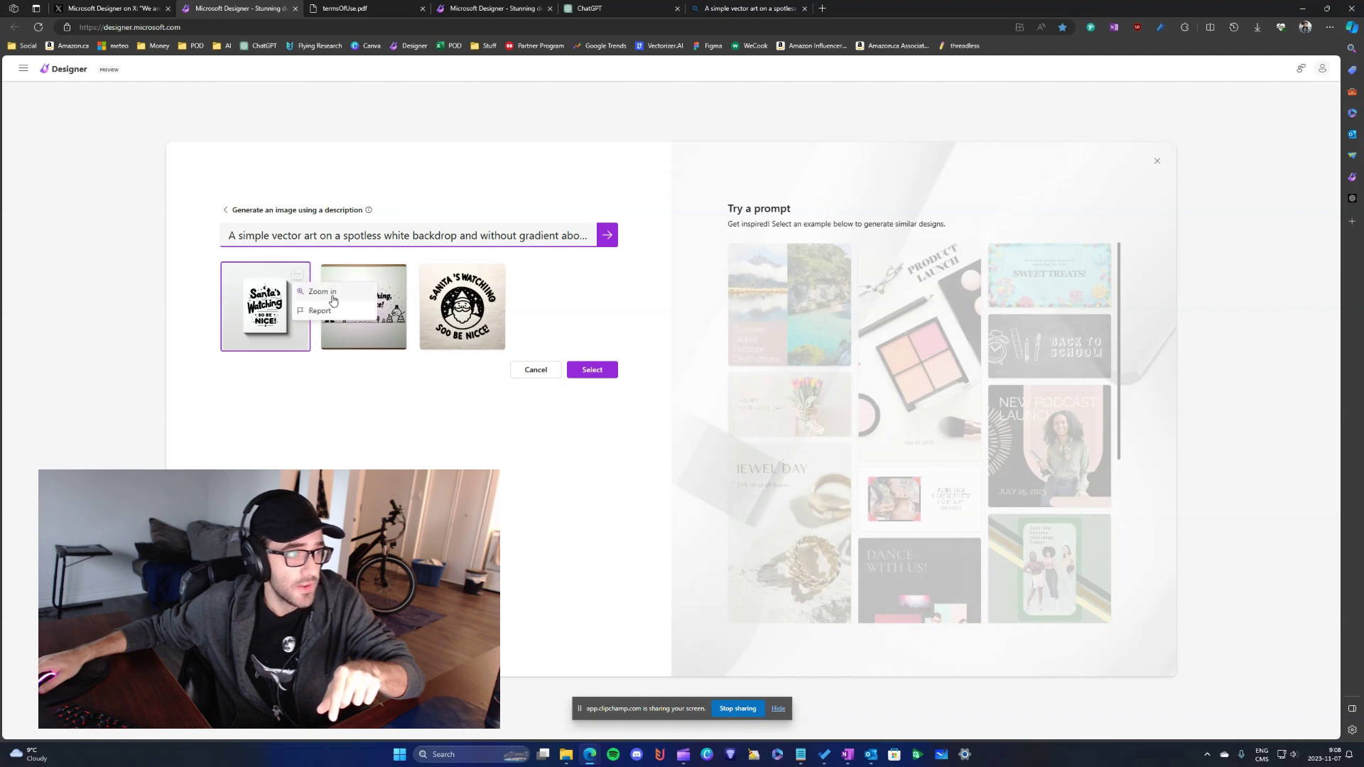
click(265, 306)
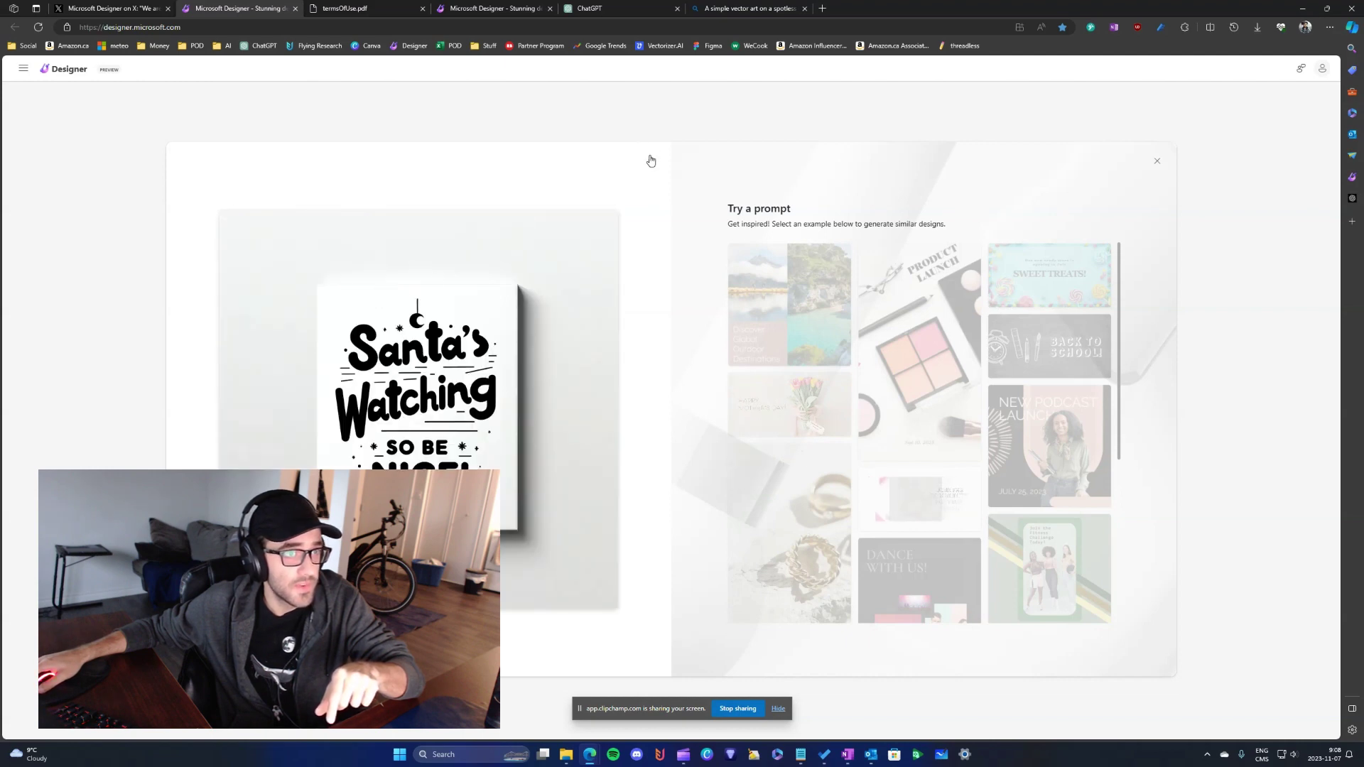
click(651, 157)
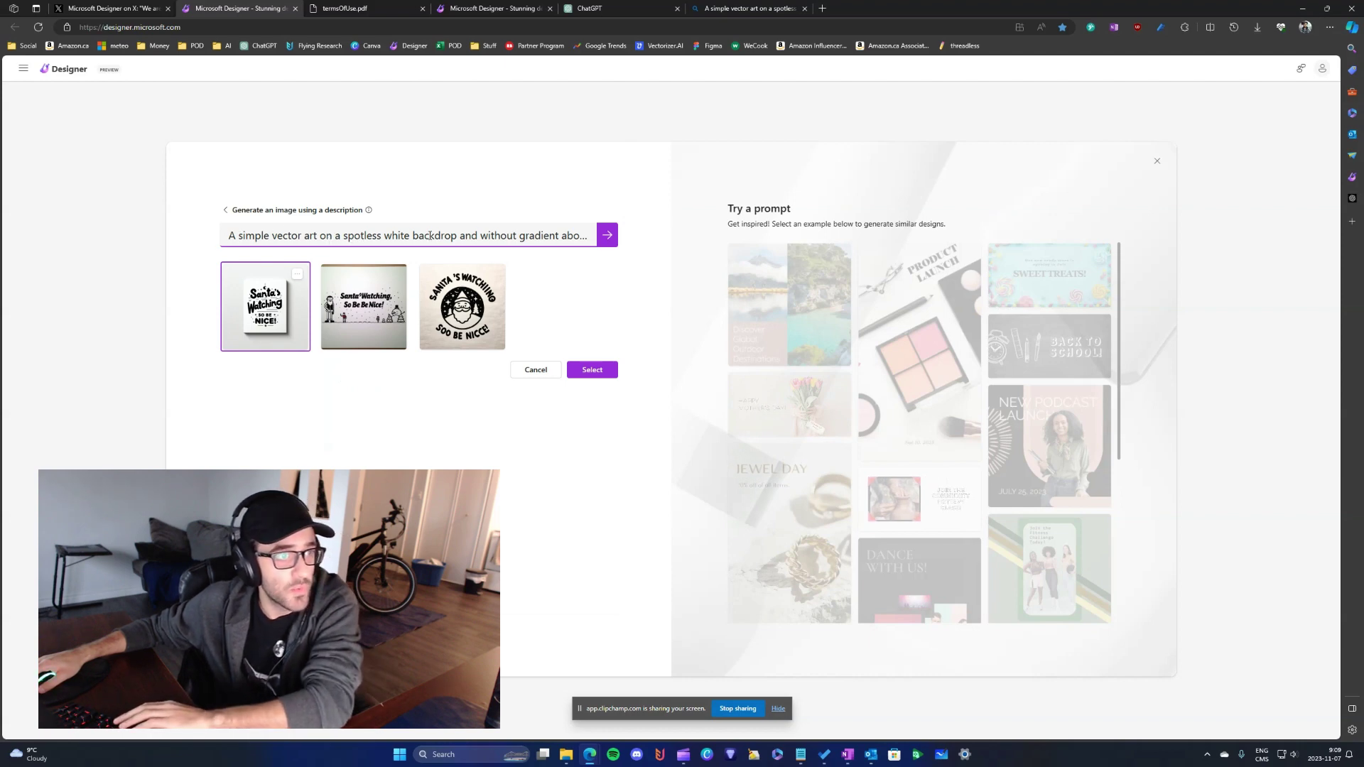
Step: Read through the rest of the image prompt in Designer up to the closing "so be nice!" text
click(566, 236)
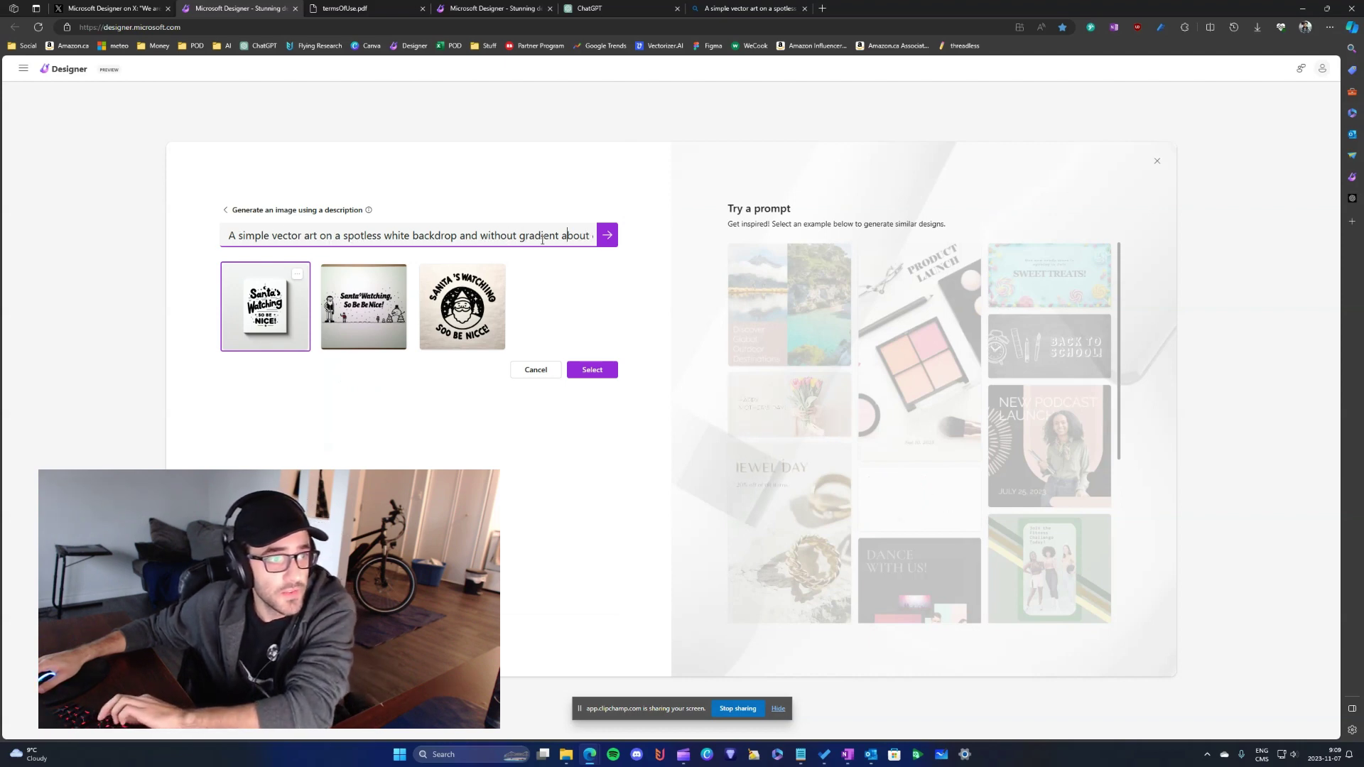
key(Right)
key(Right)
key(Right)
key(Right)
key(Right)
key(Right)
key(Right)
key(Right)
key(Right)
key(Right)
key(Right)
key(Right)
key(Right)
key(Right)
key(Right)
key(Right)
key(Right)
key(Right)
key(Right)
key(Right)
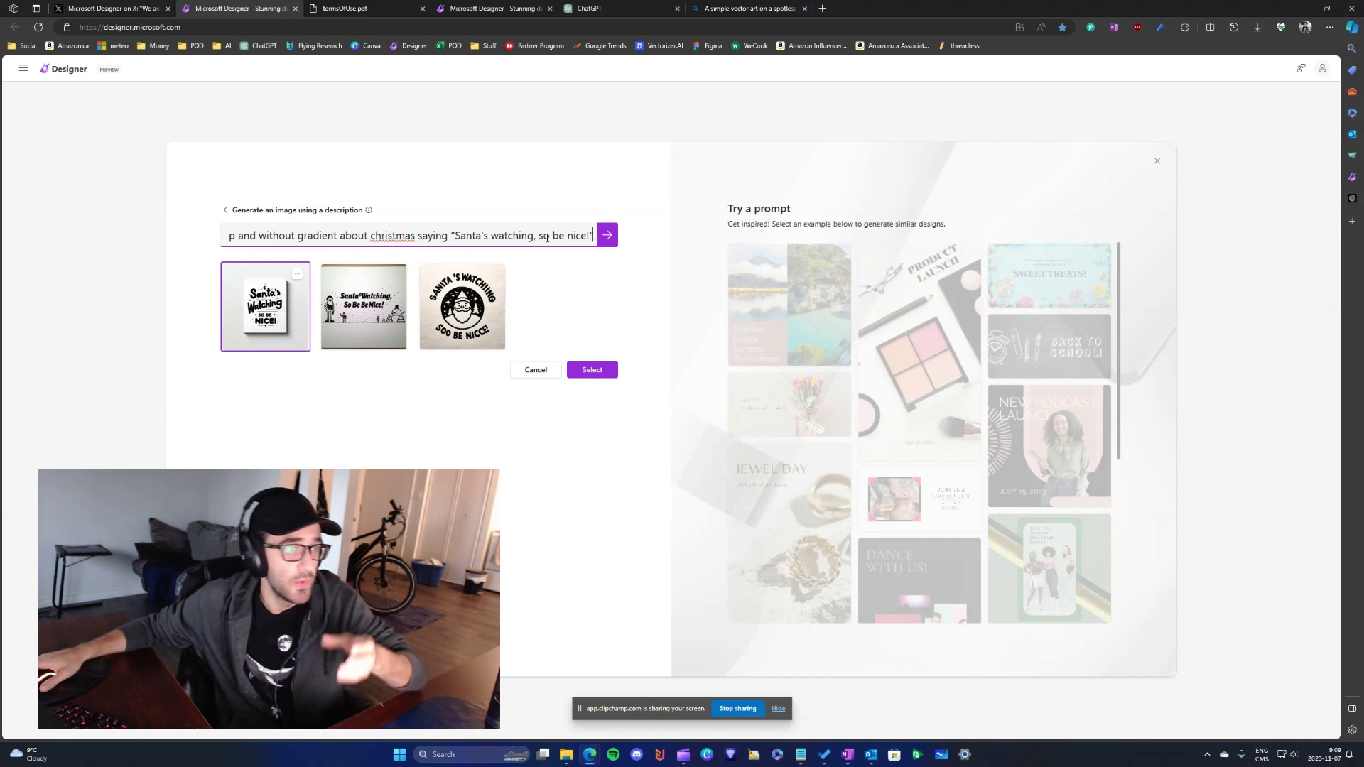
Step: Compare ChatGPT's Santa images with Designer's results and view ChatGPT's first image enlarged
click(616, 5)
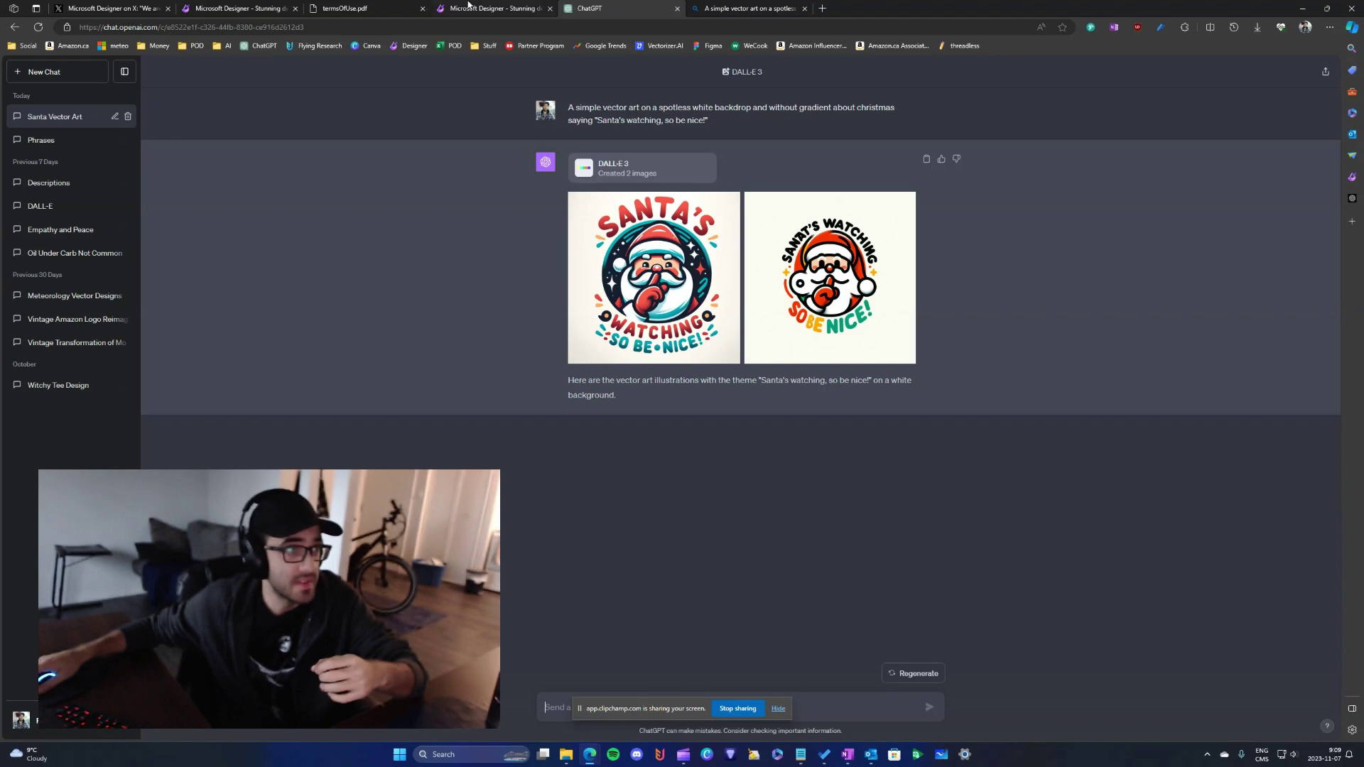
click(242, 7)
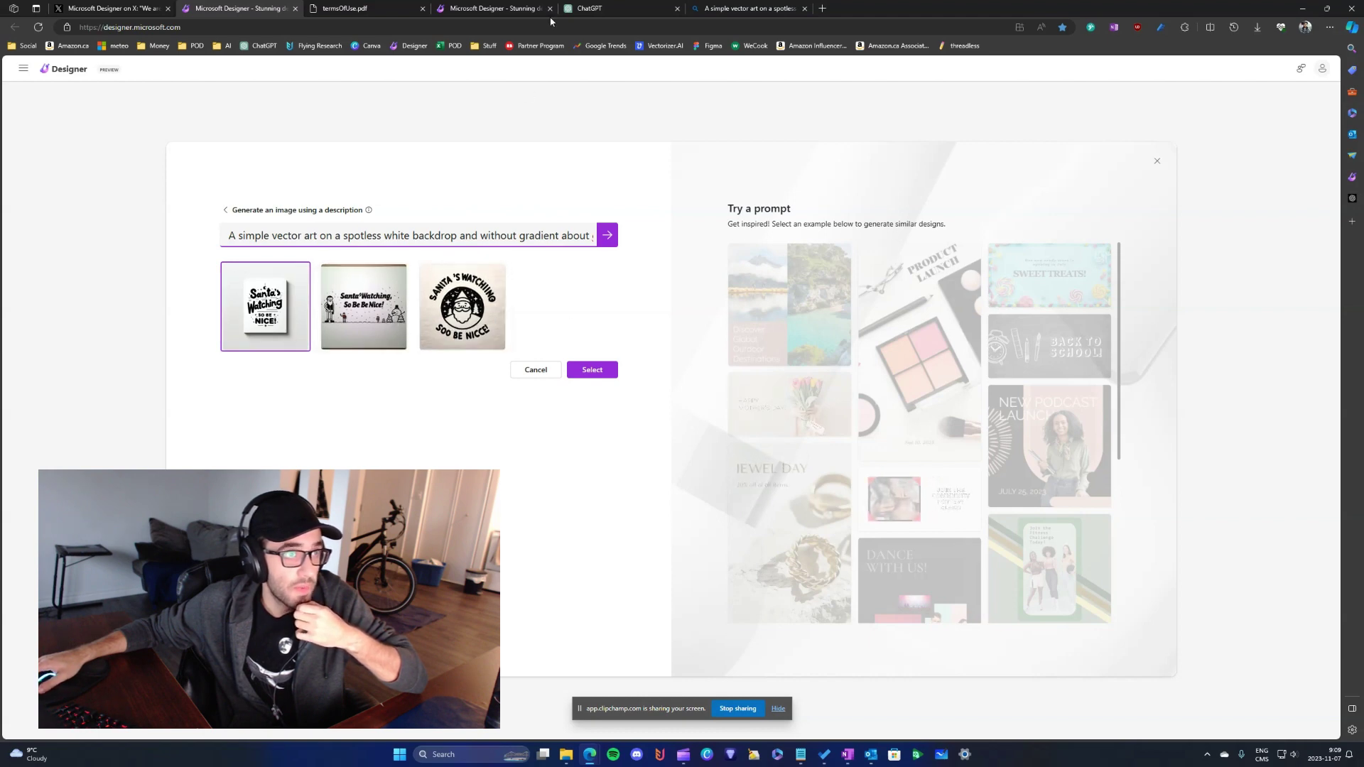
click(604, 6)
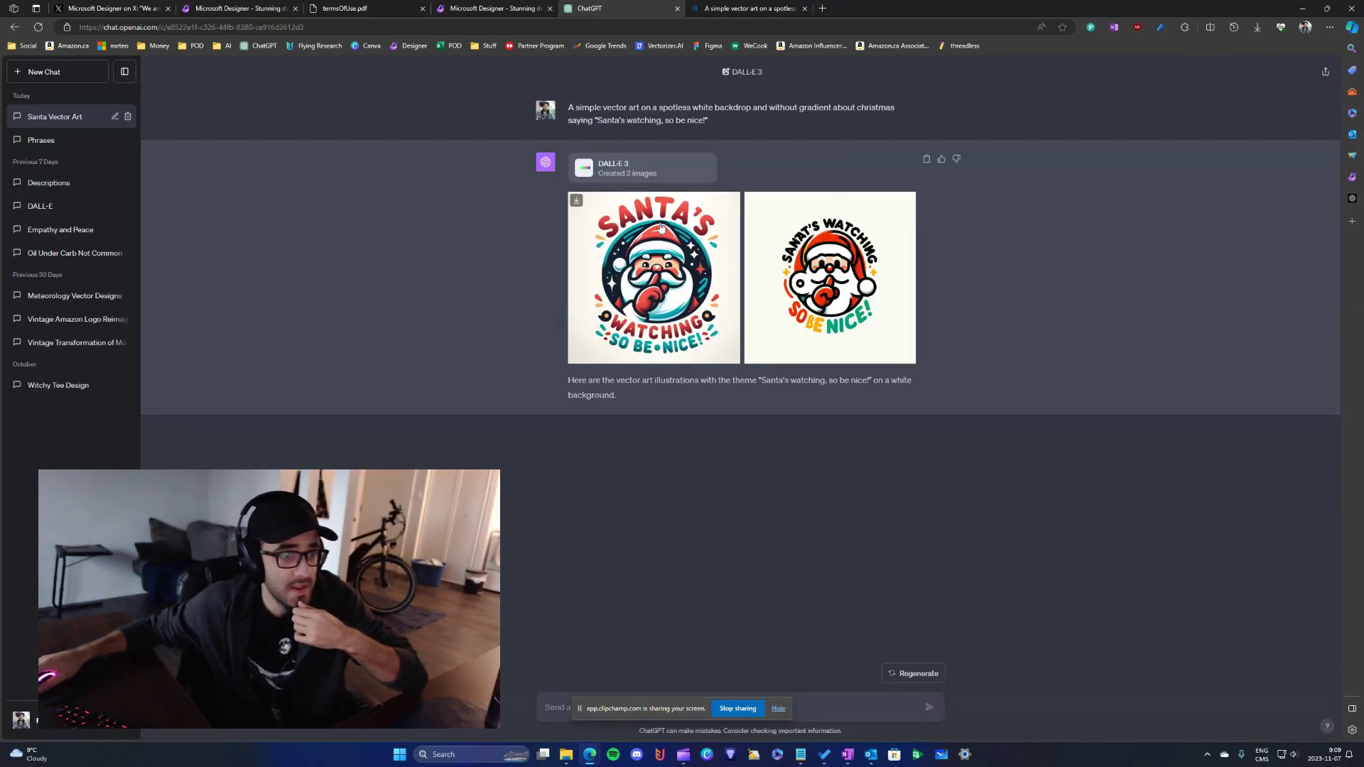
click(690, 294)
click(21, 87)
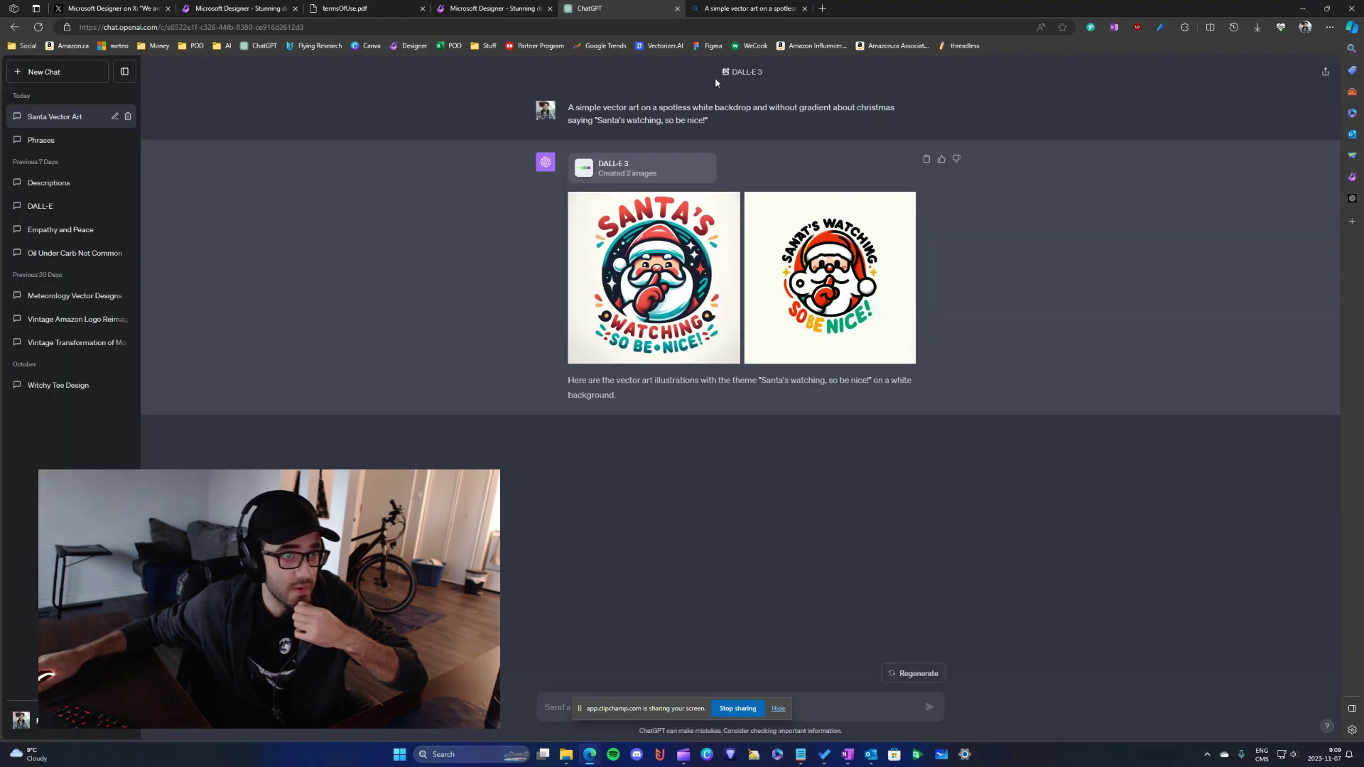
Step: Compare Bing Image Creator's Santa images with the results in ChatGPT and Designer
click(722, 6)
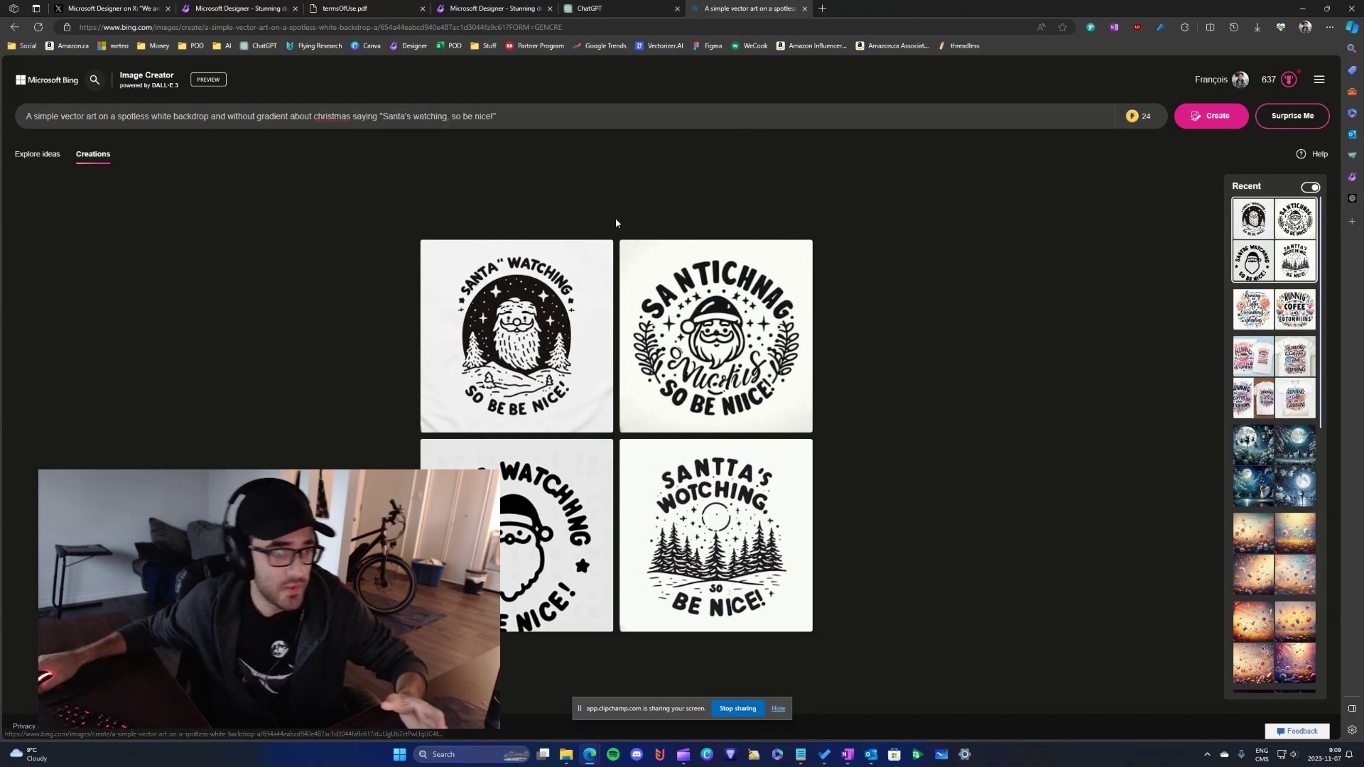
click(626, 7)
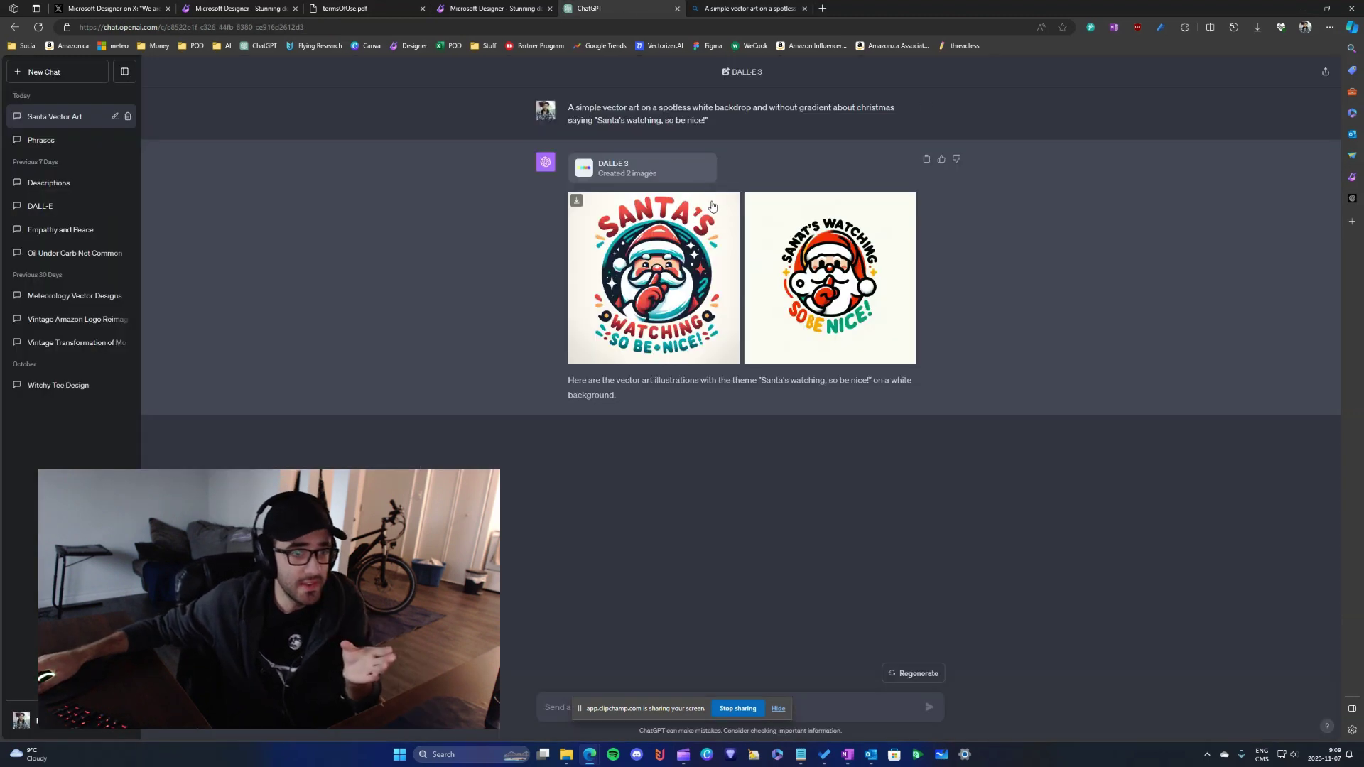
click(749, 7)
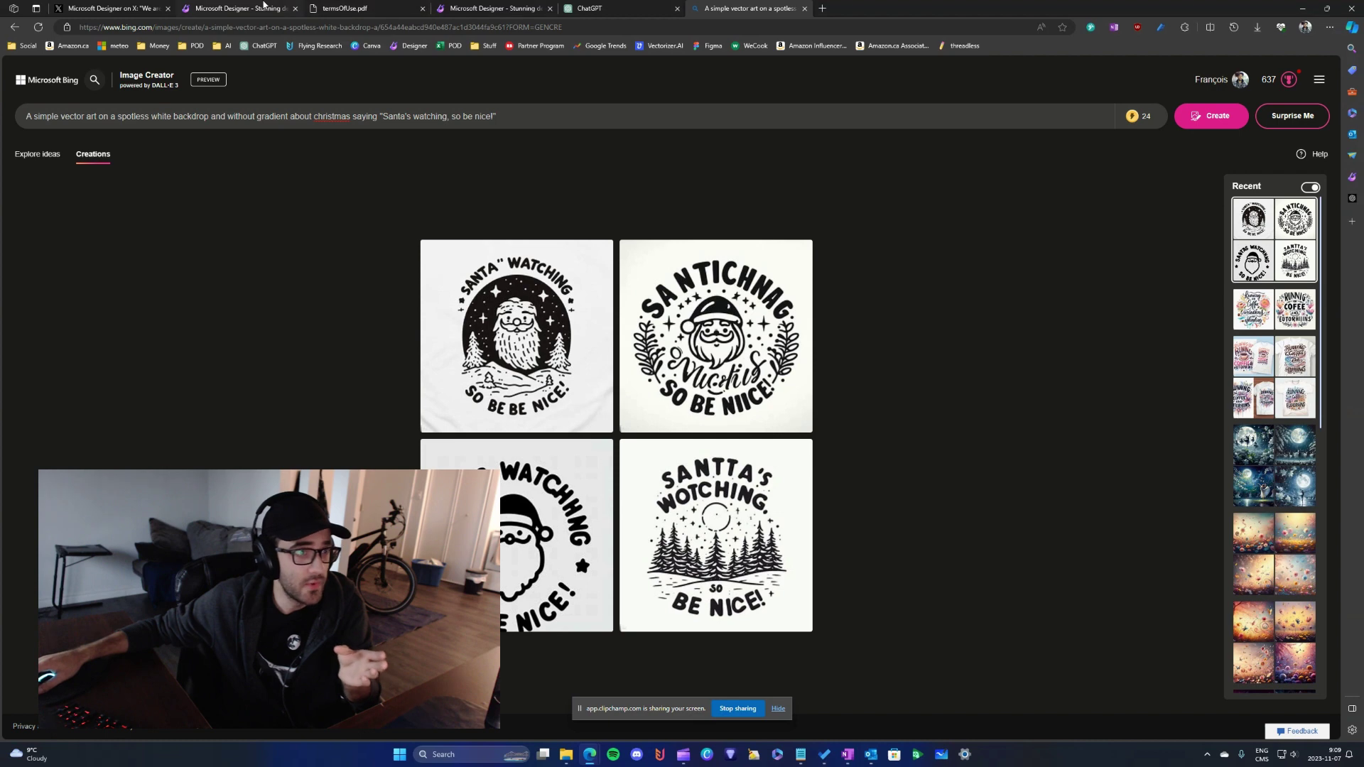
click(263, 6)
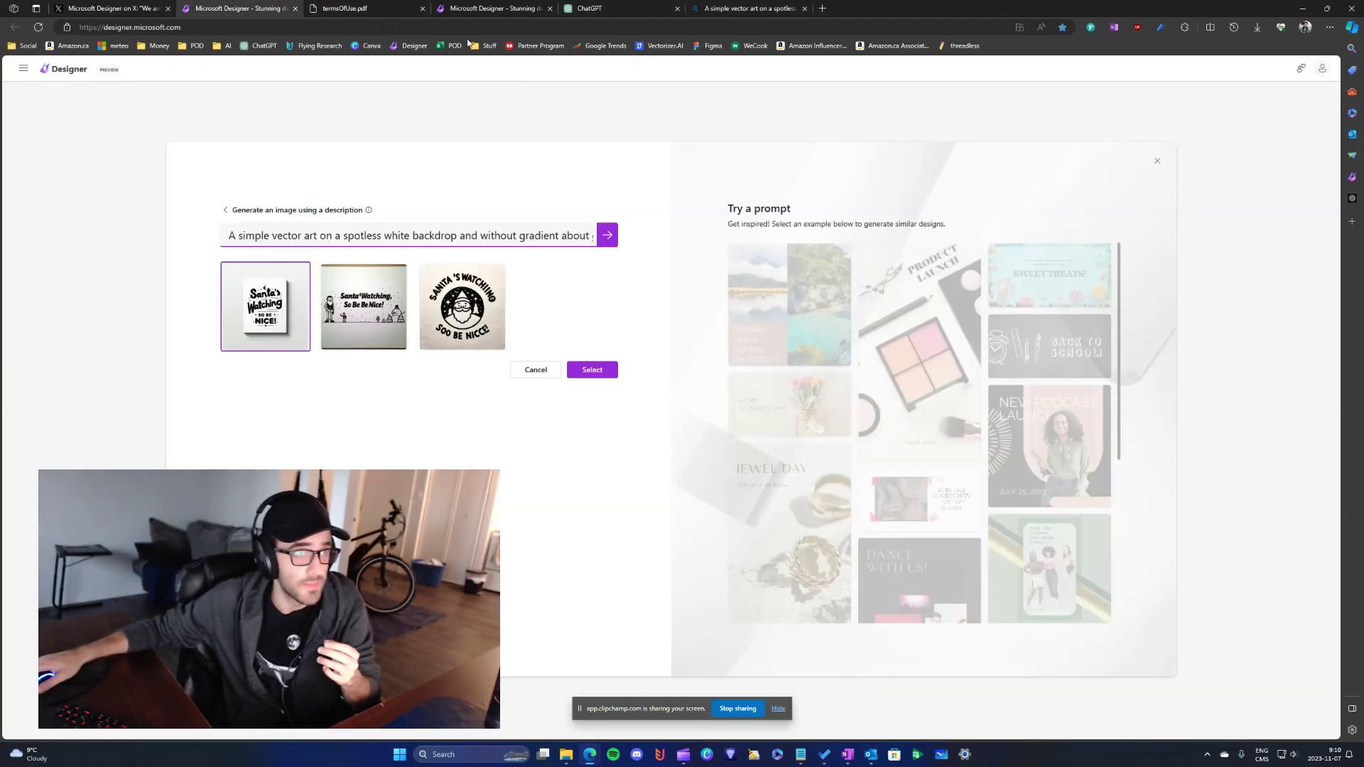
Step: Select Designer's second Santa image, leave the image generation view, and review ChatGPT's images again before returning to Designer
click(394, 312)
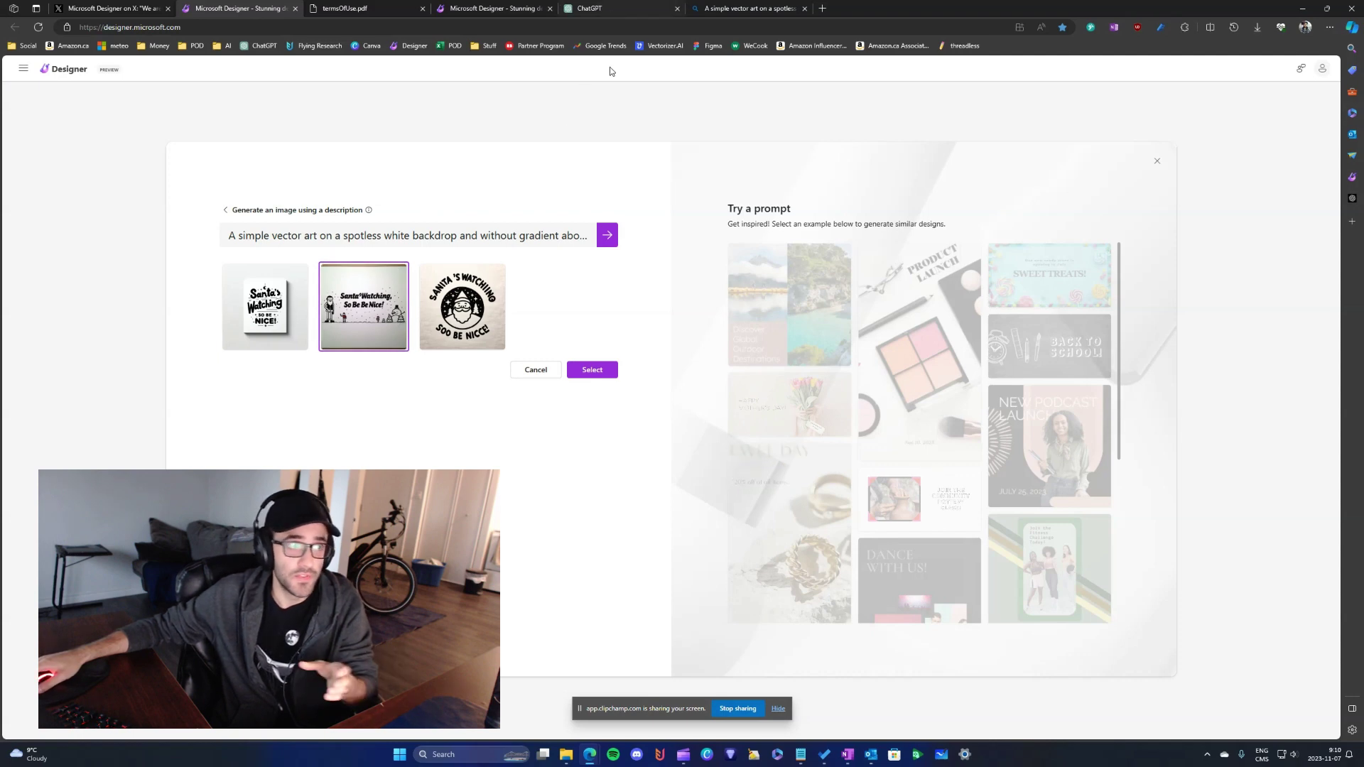
click(222, 211)
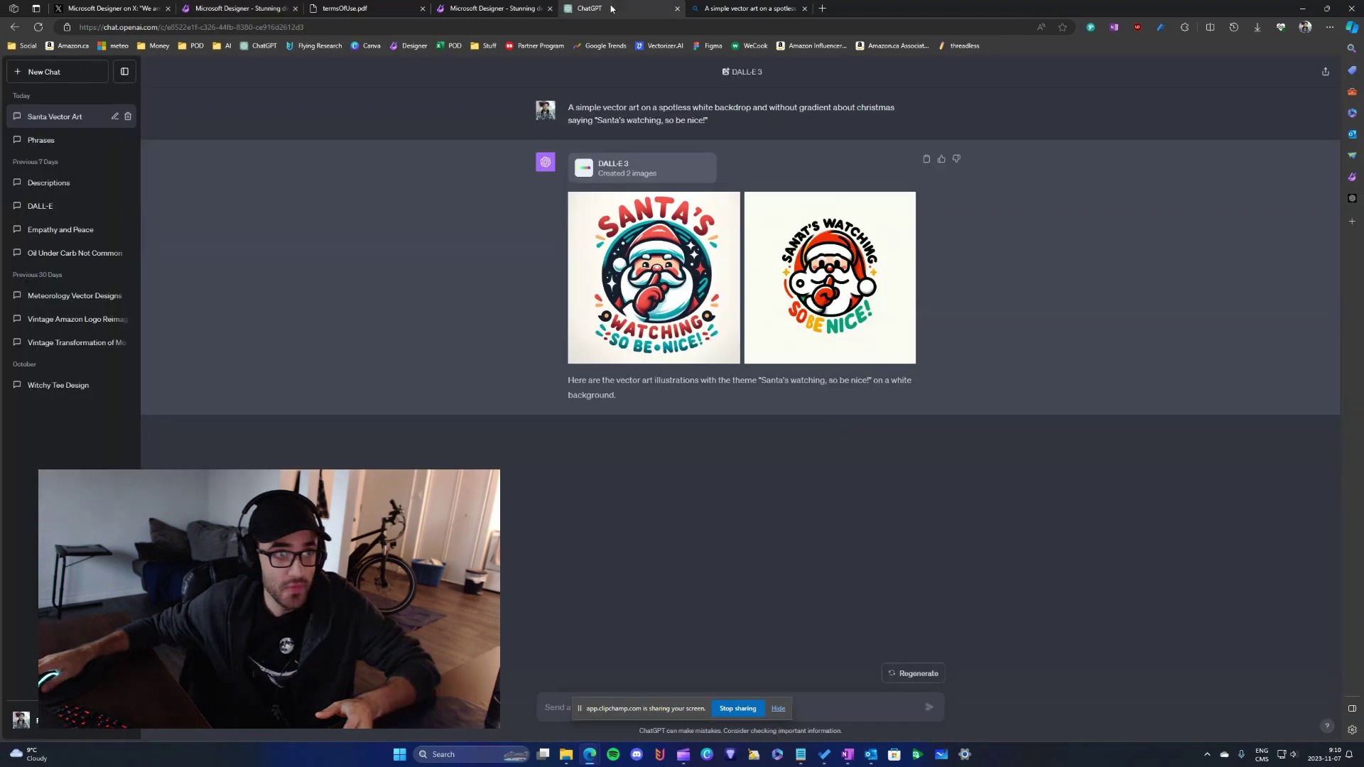
click(589, 8)
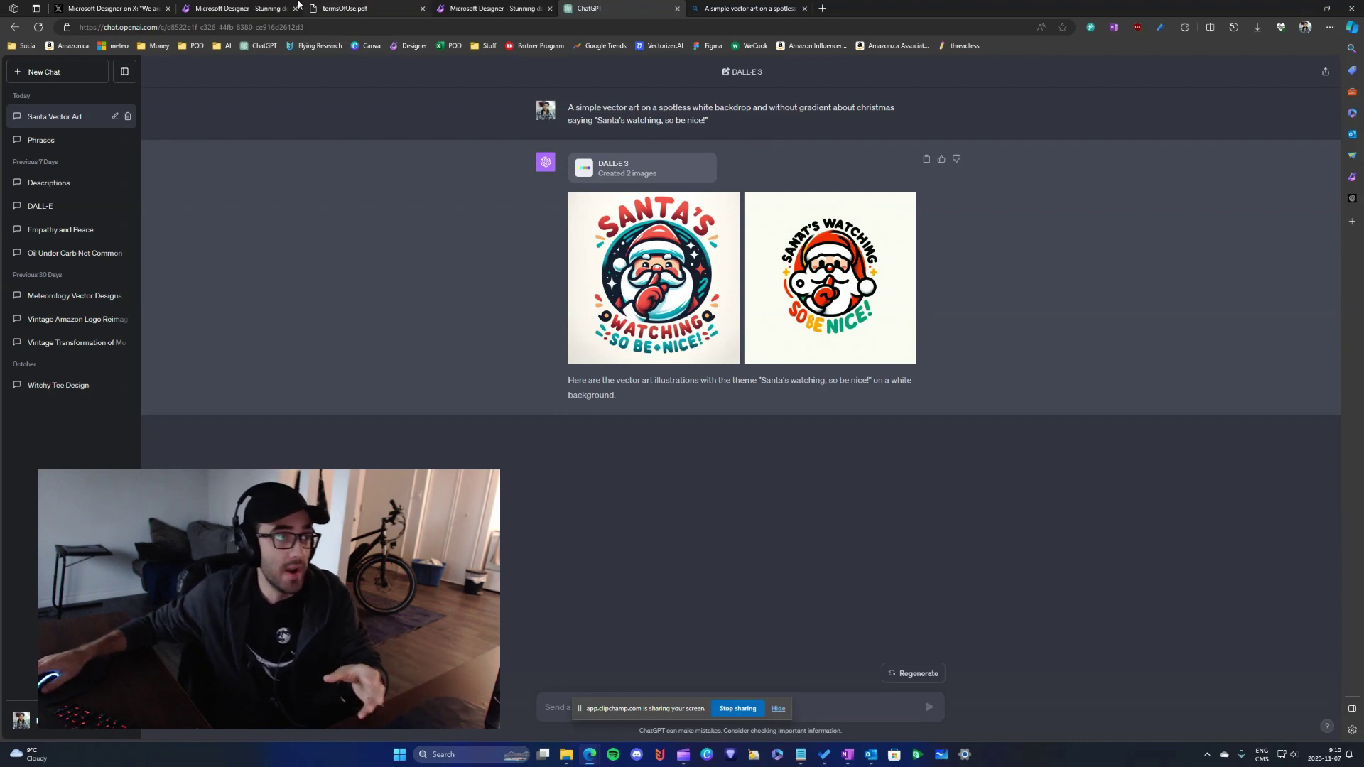
click(242, 8)
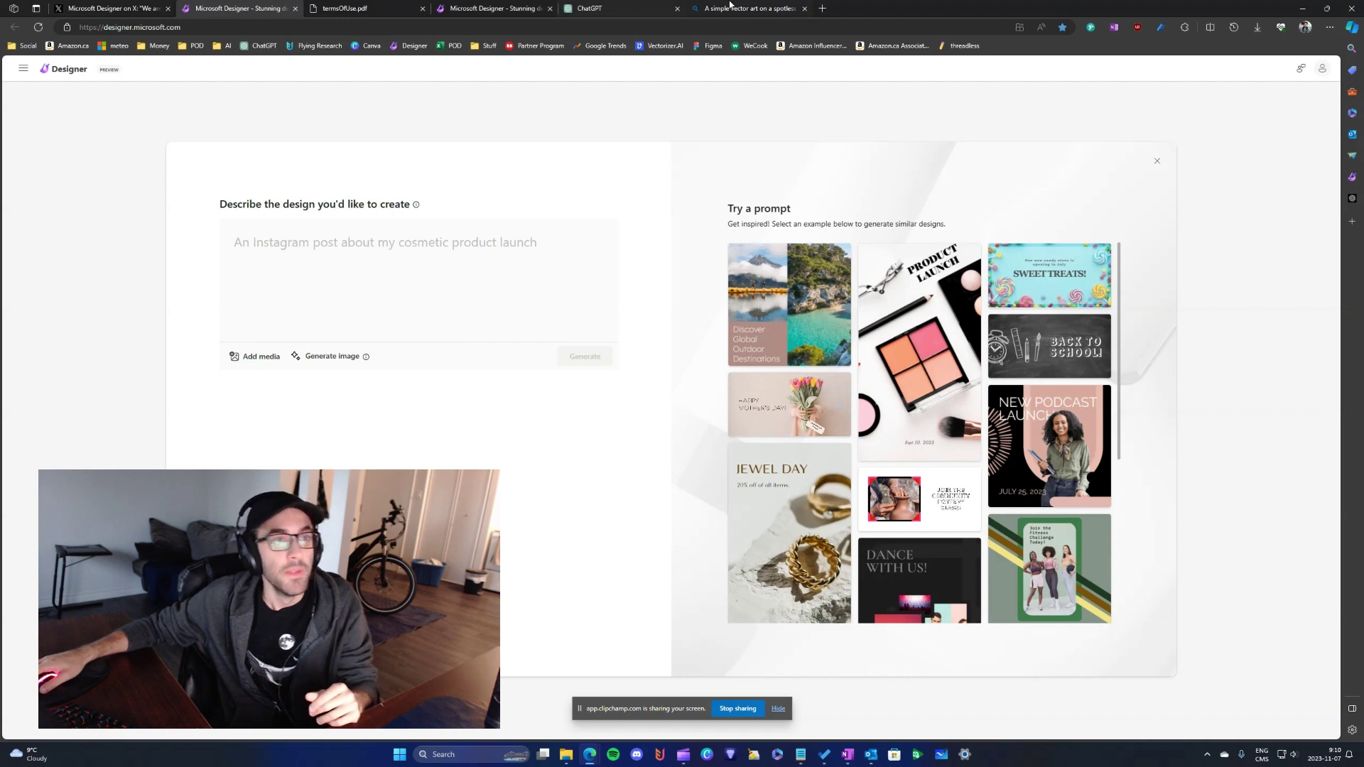
Step: Switch to Bing Image Creator and open its terms of use
click(750, 8)
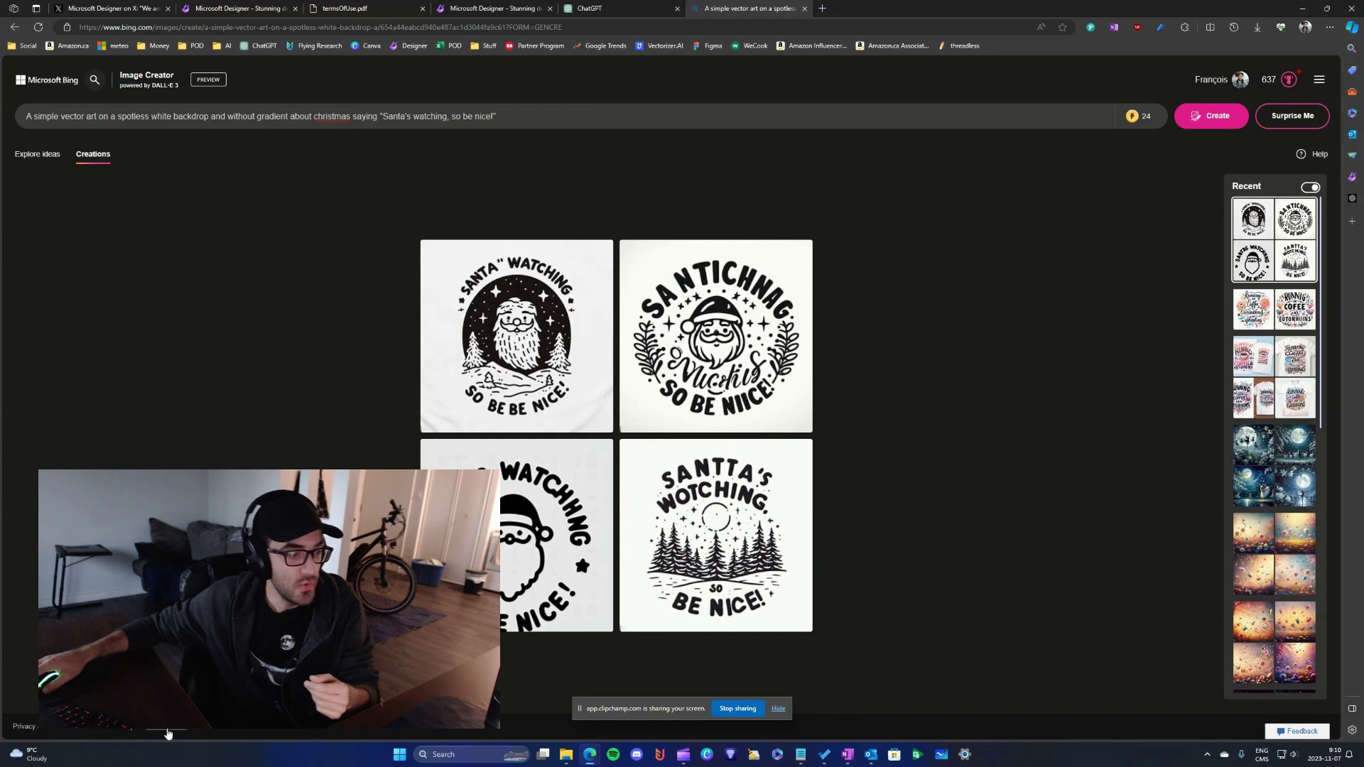
click(168, 733)
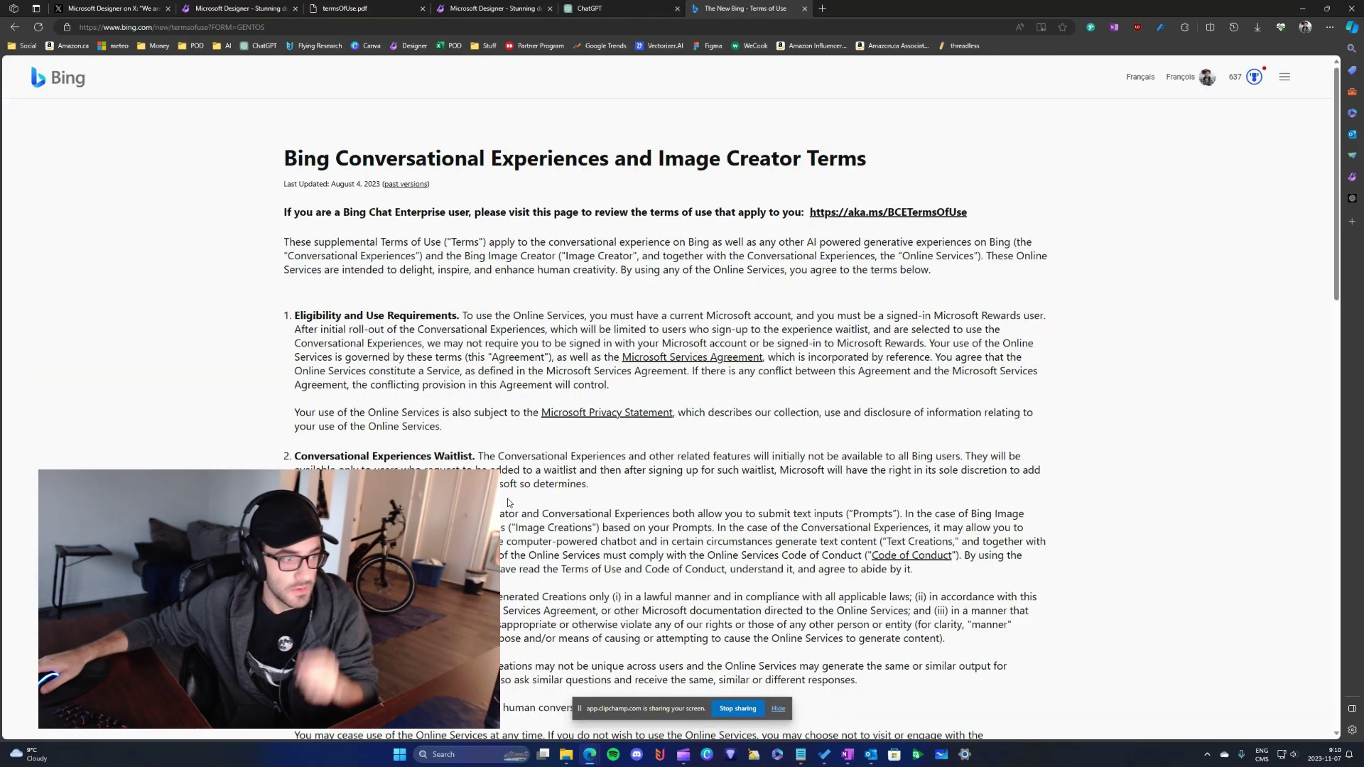
Step: Find the Use of Creations clause in Bing's terms and highlight the "non-commercial purpose" wording
scroll(508, 502, down, 5)
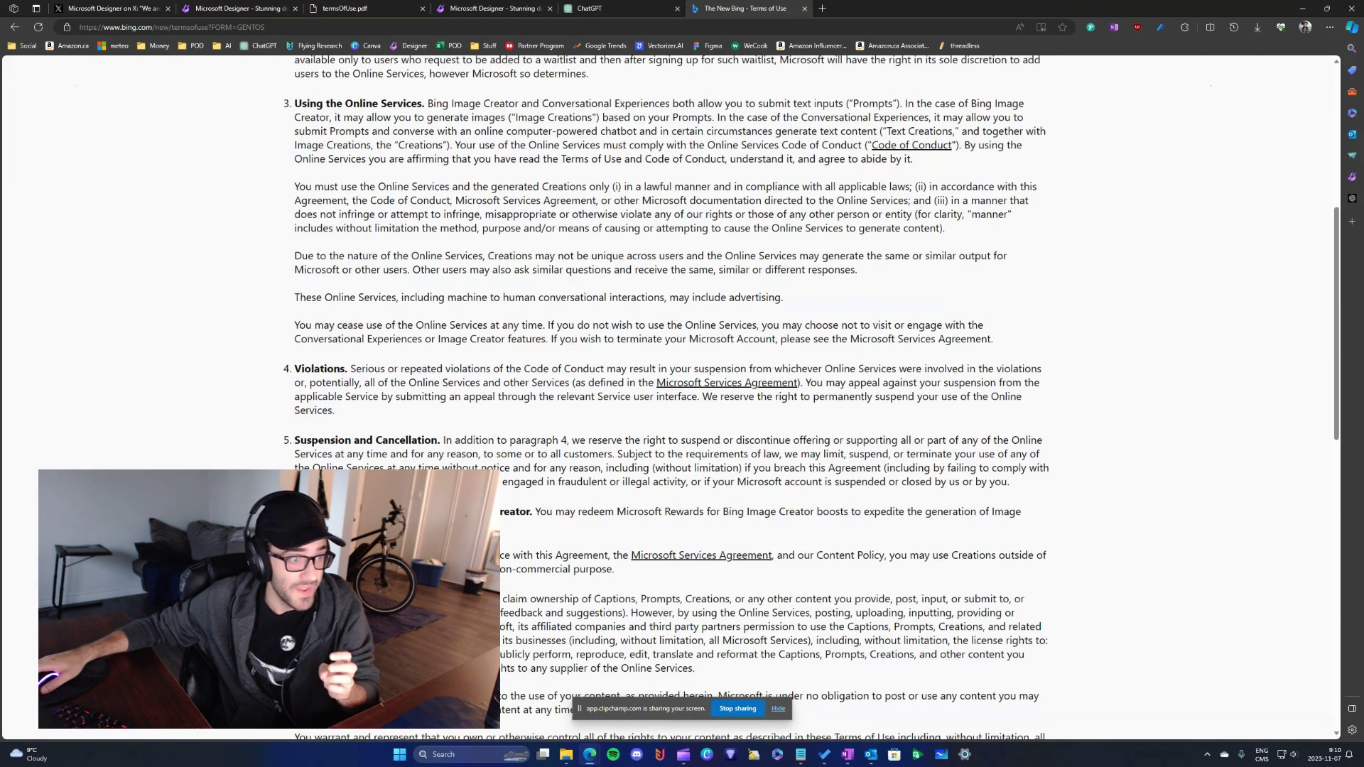
scroll(403, 455, down, 1)
drag(301, 453, 494, 466)
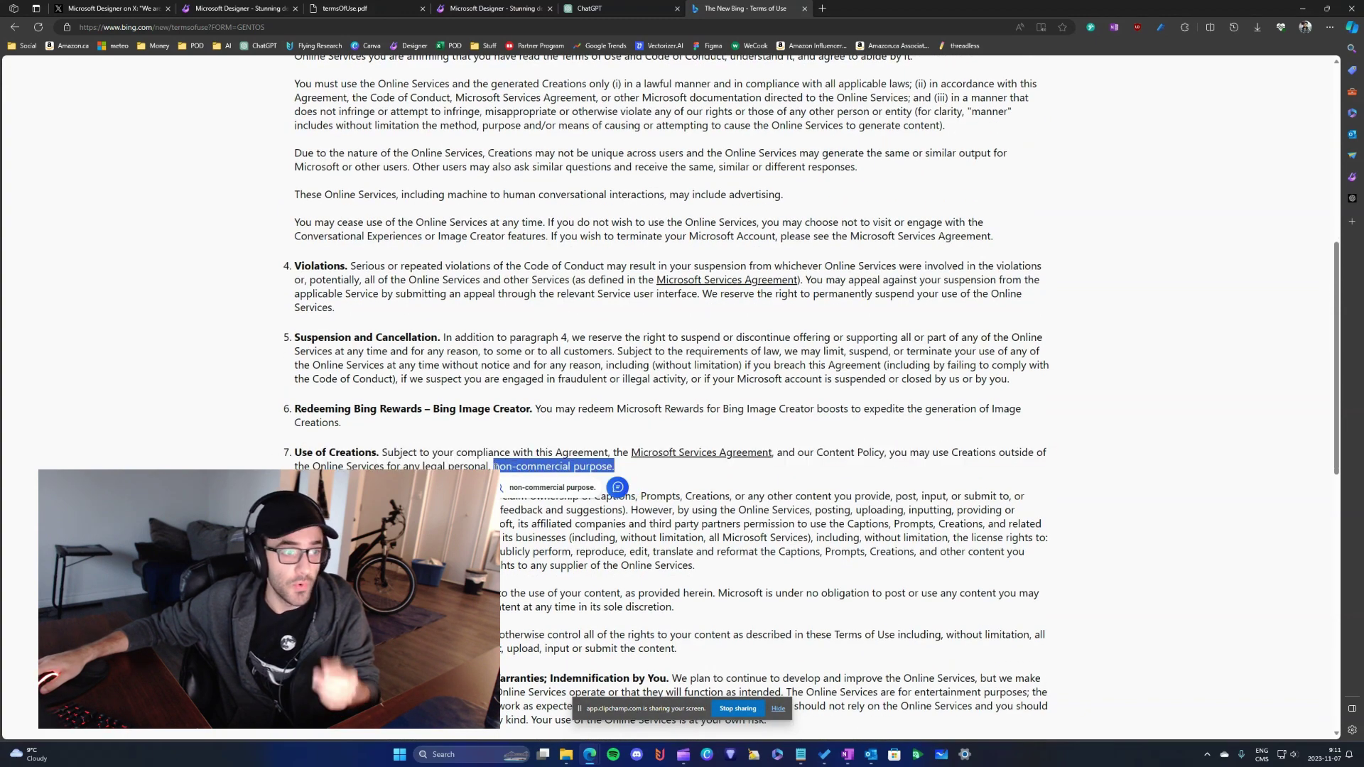
double_click(502, 466)
double_click(593, 467)
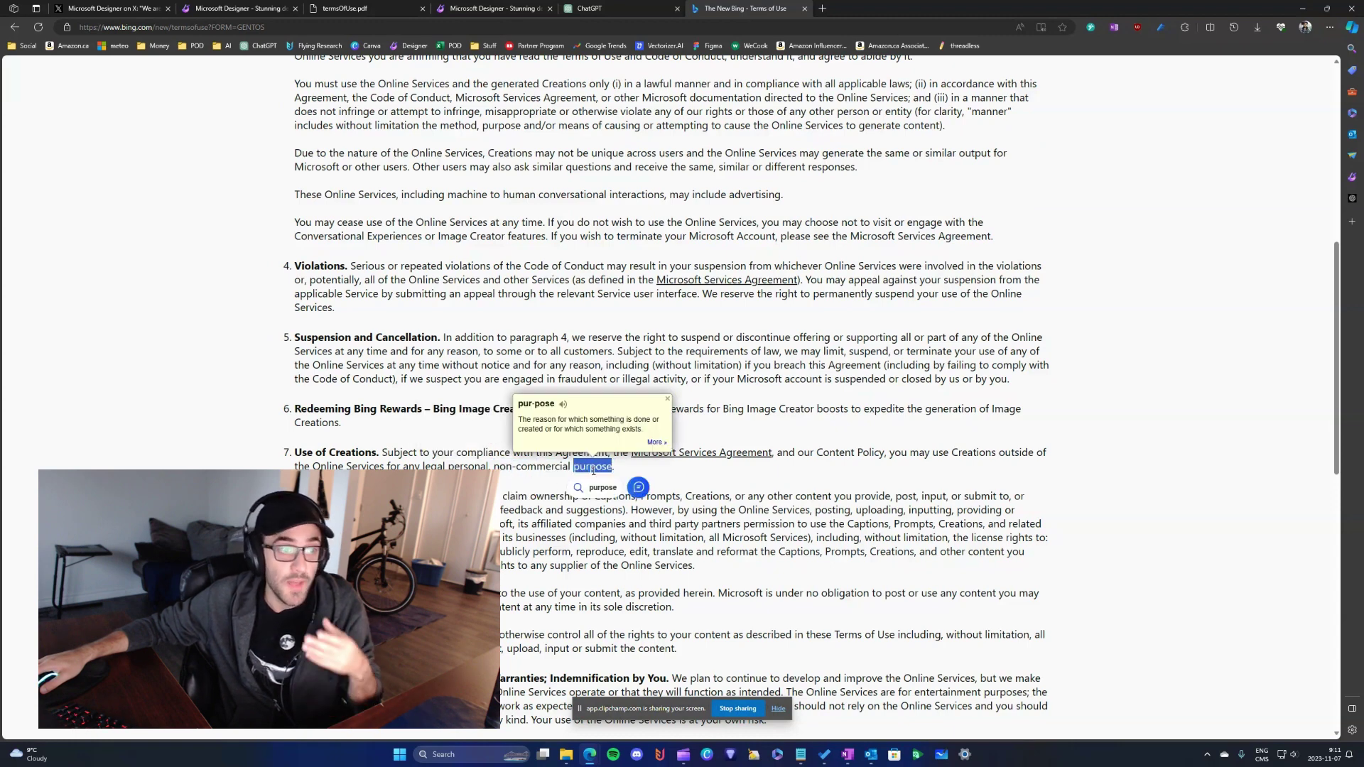
Step: Go back to Bing's Santa images, revisit ChatGPT's images, and return to Designer's design description page
key(alt+Left)
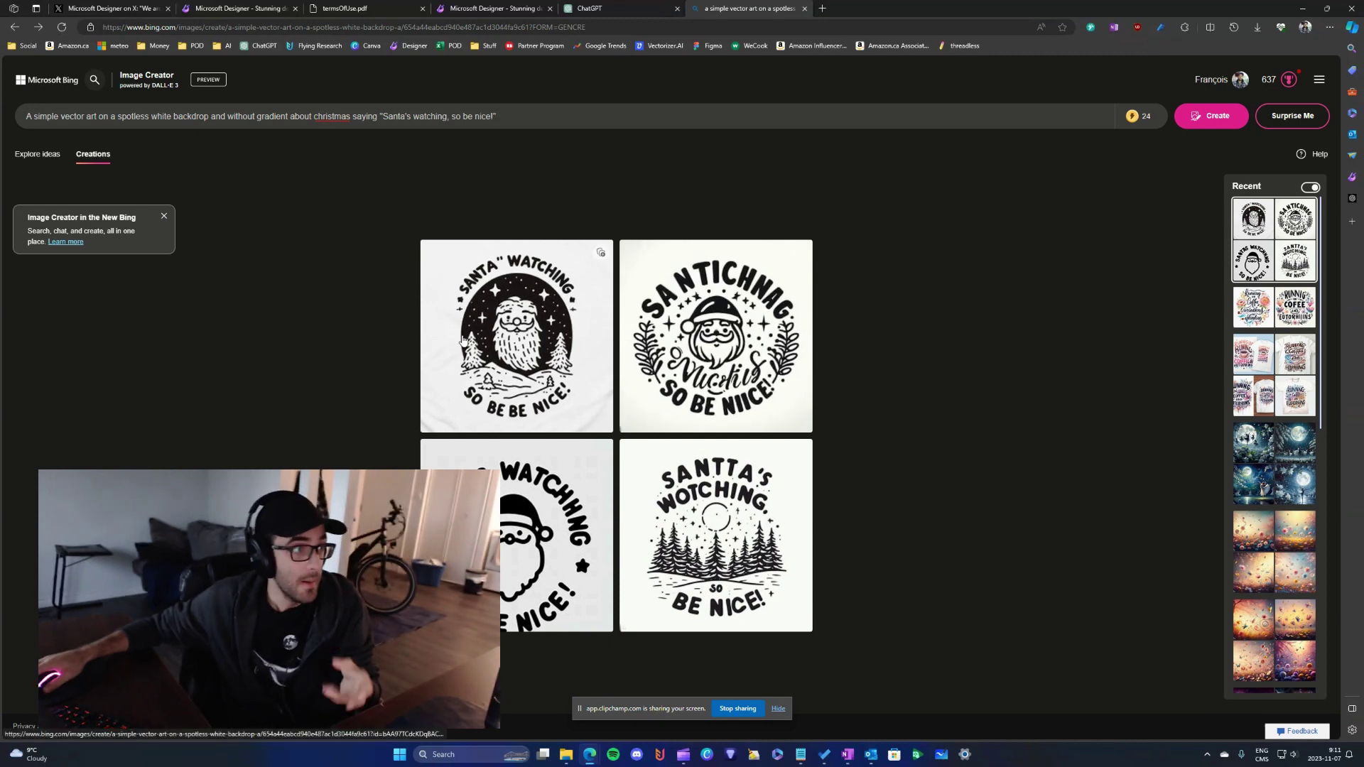
key(ctrl+shift+Tab)
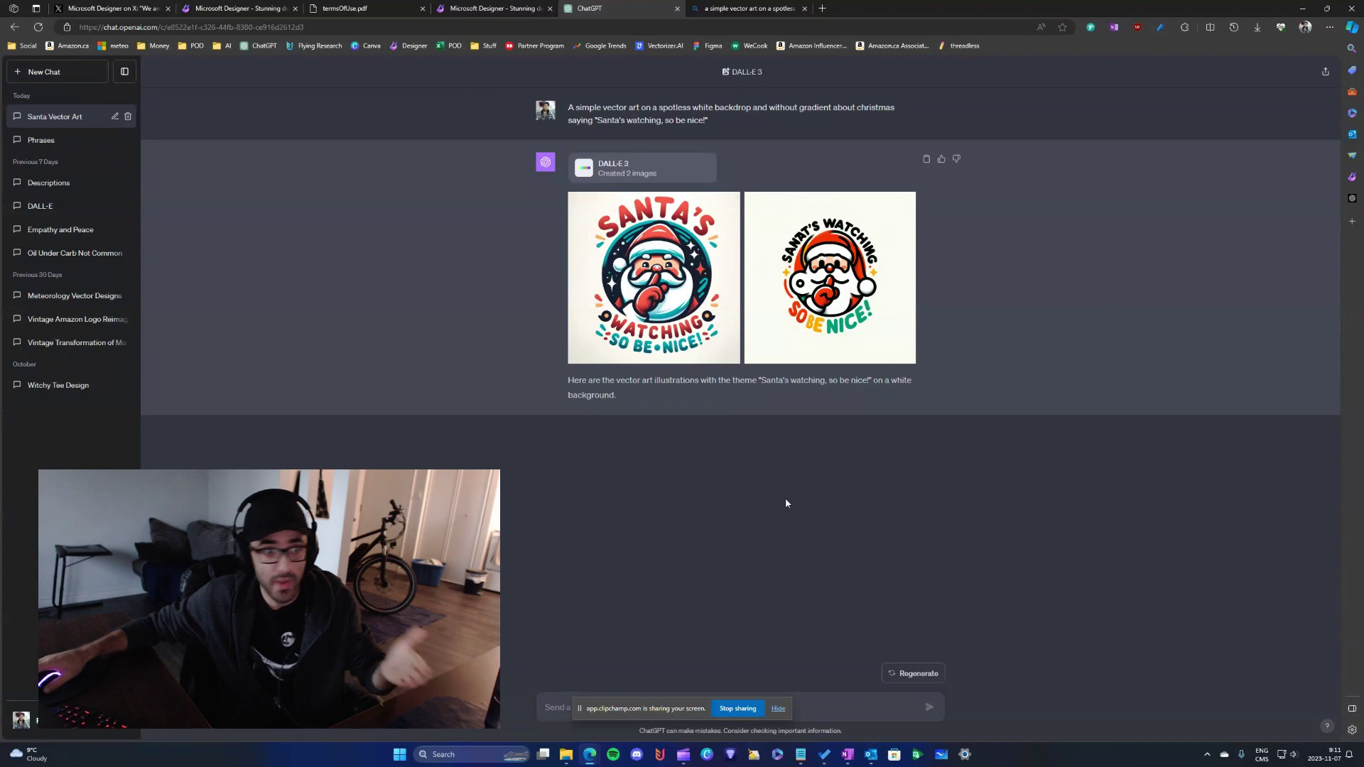
click(247, 11)
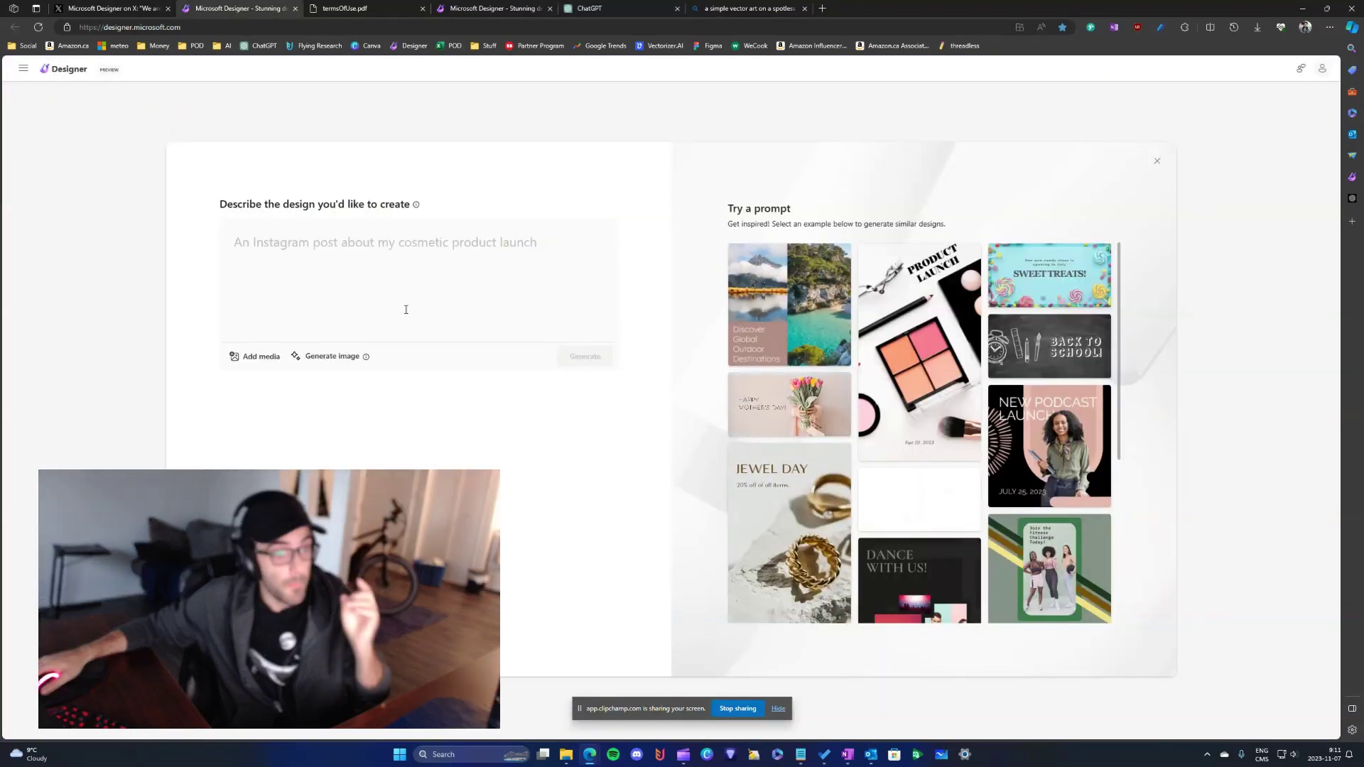
mouse_move(364, 365)
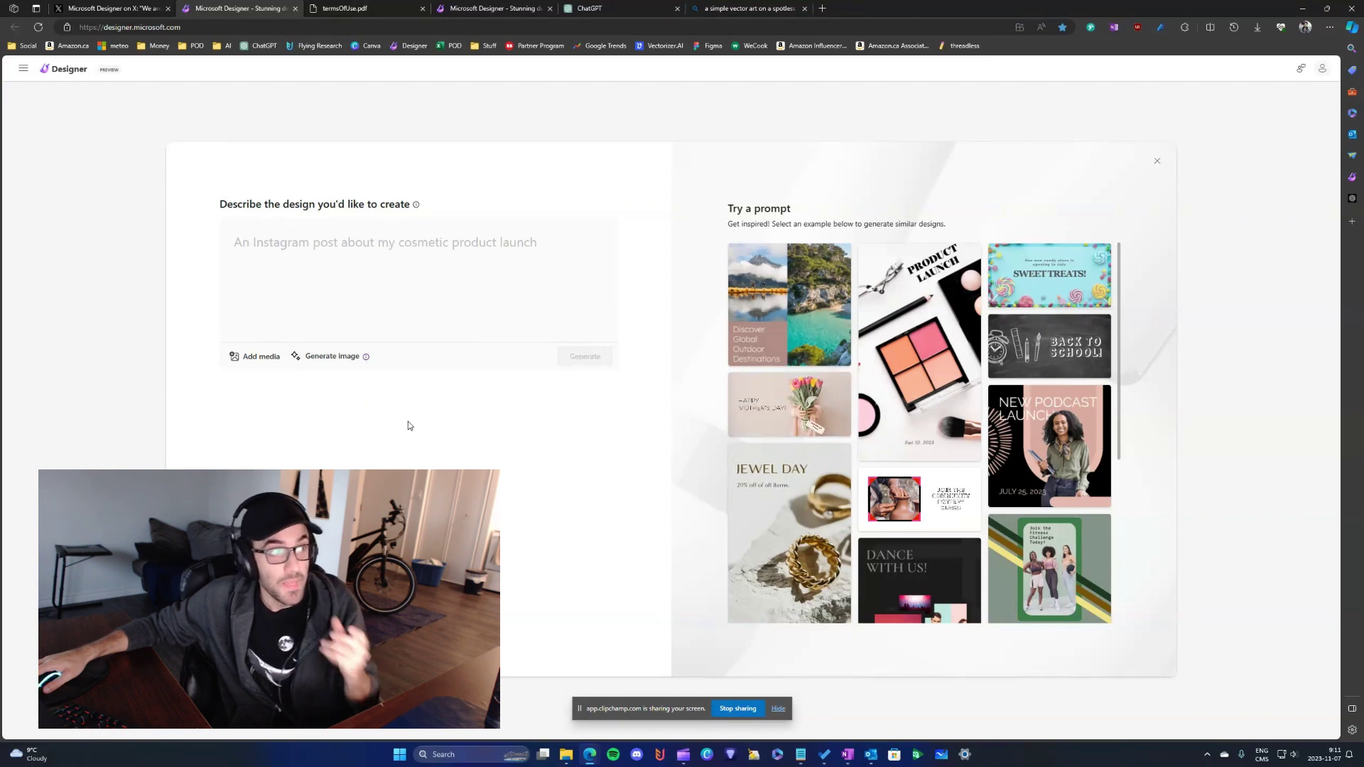
Step: Review the Use of Images clause in Designer's terms of use, highlighting "you may use Creations for any legal purpose"
click(345, 8)
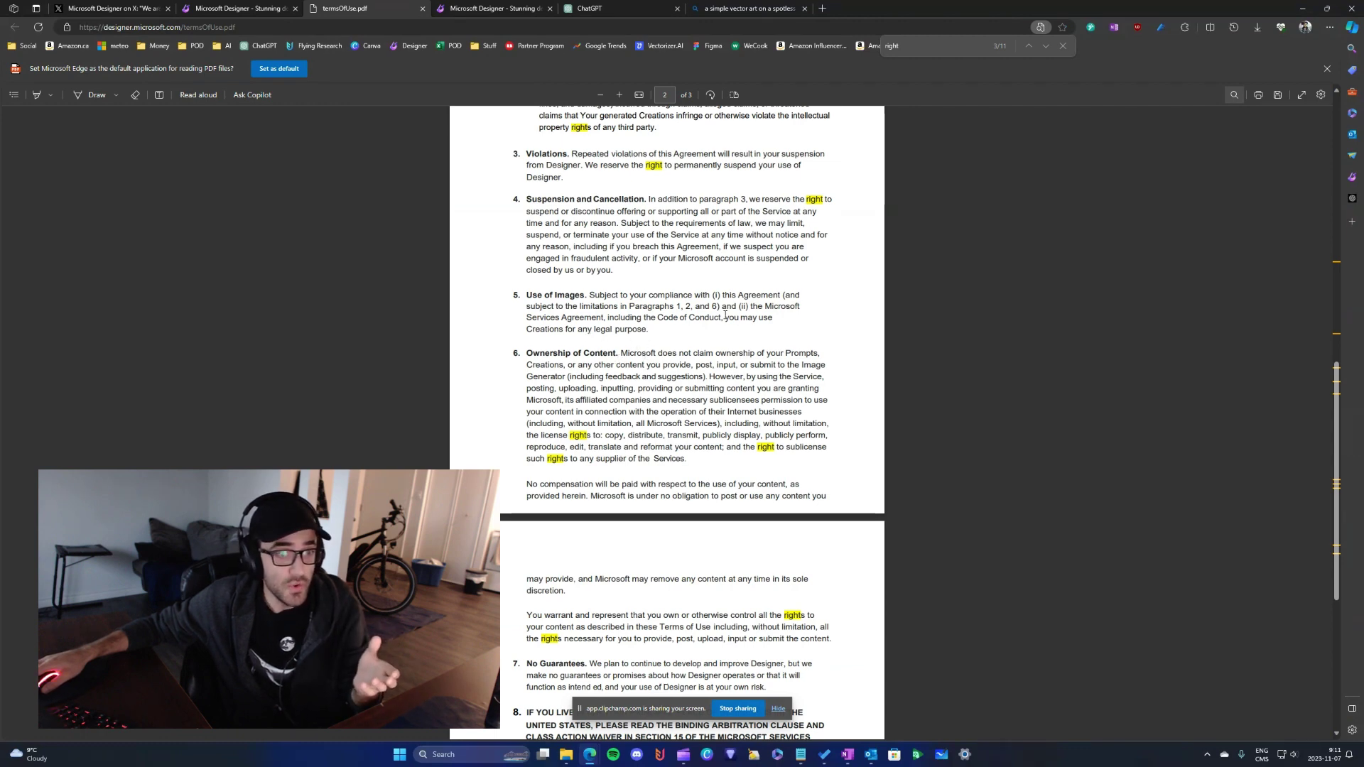
drag(717, 331, 718, 318)
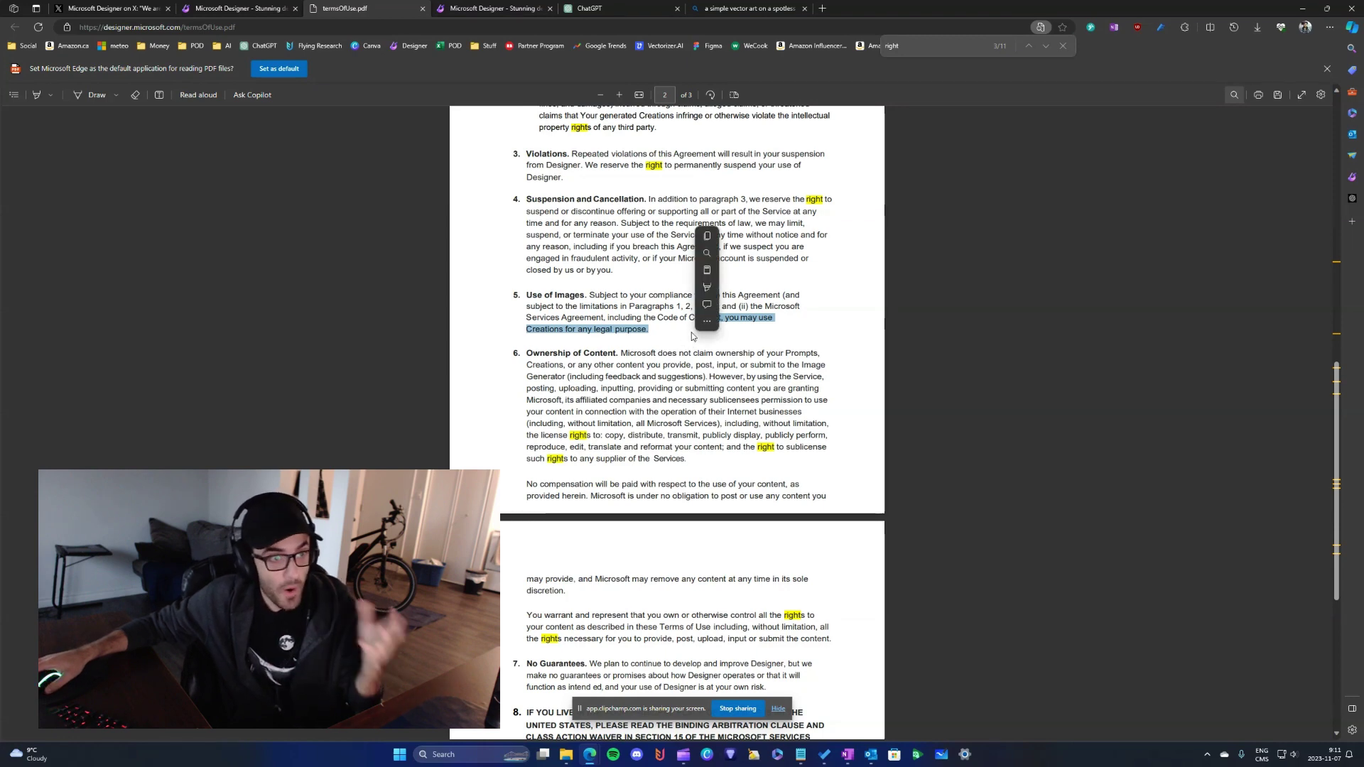
click(664, 346)
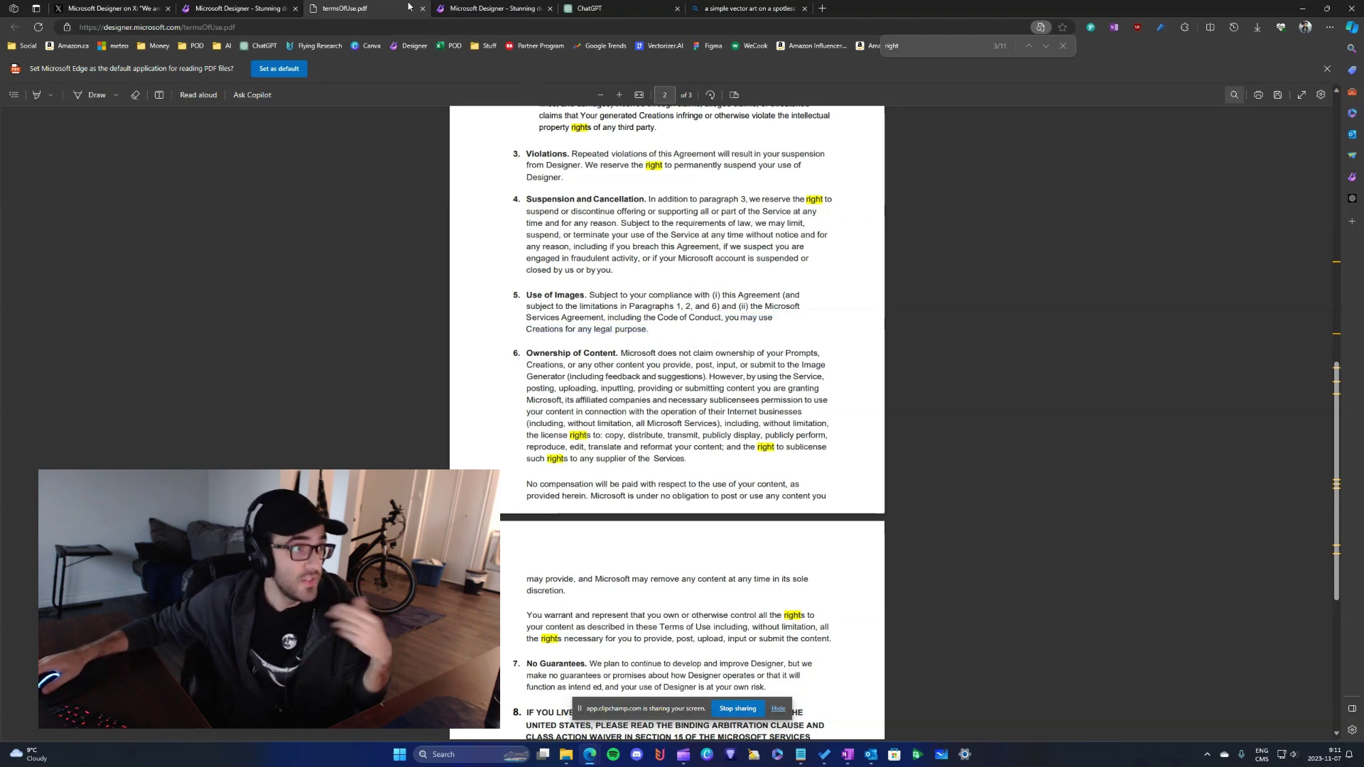
Step: Show Designer's image generation view, and revisit the Santa images in ChatGPT and Bing Image Creator
click(238, 8)
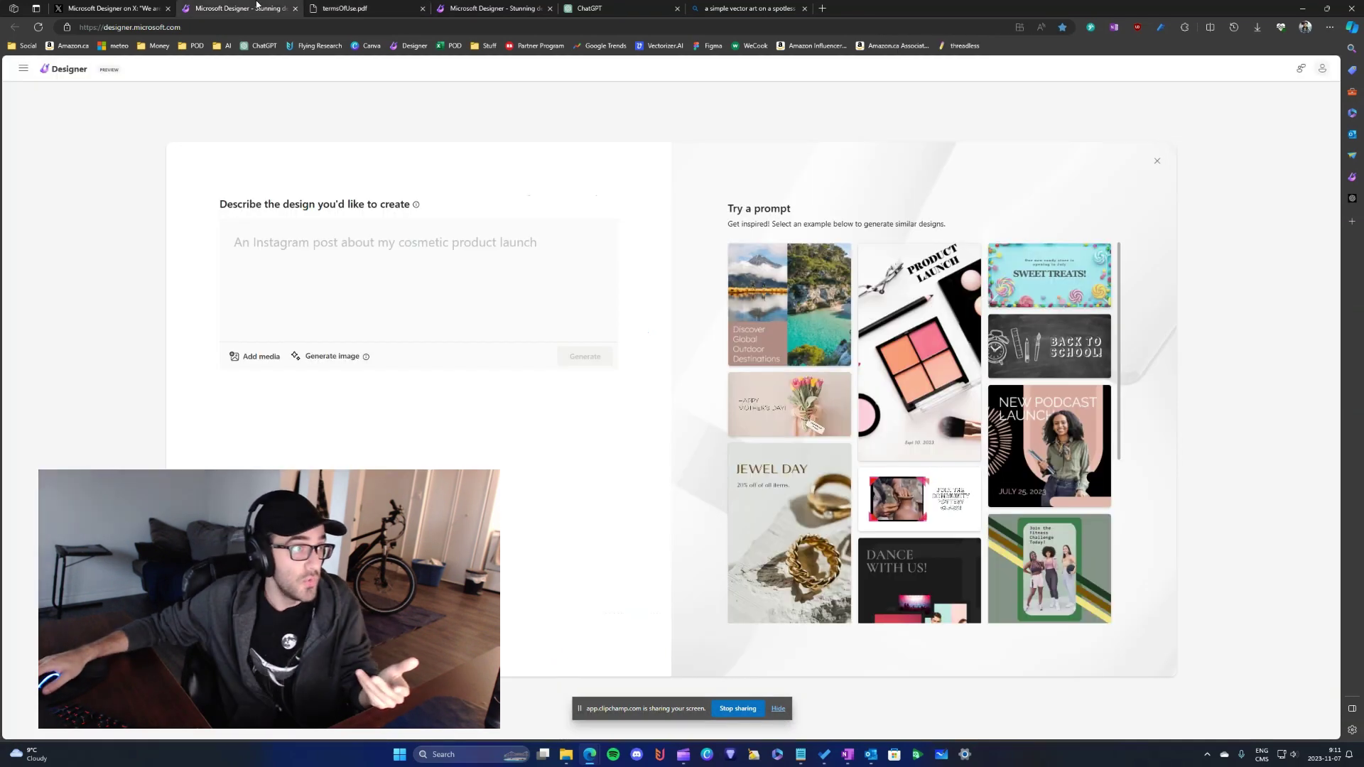
click(341, 358)
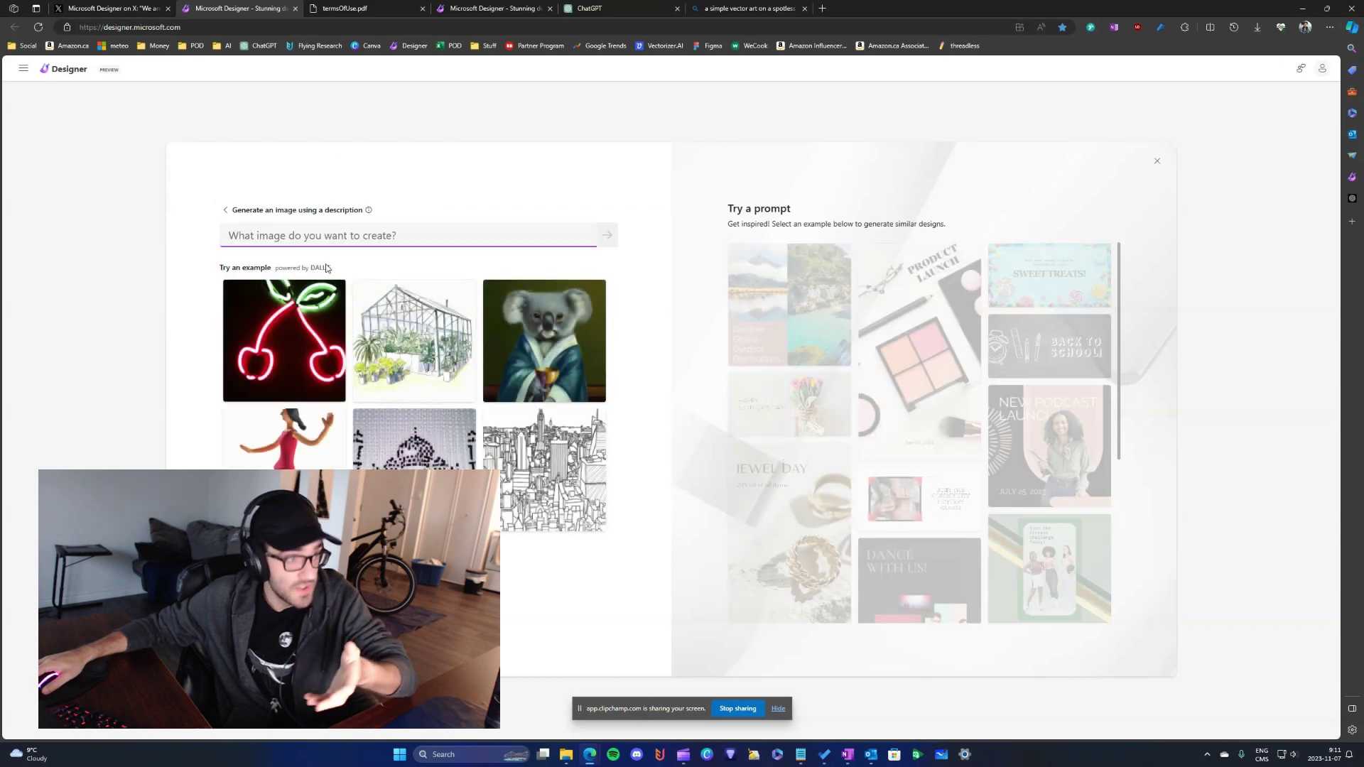
click(604, 8)
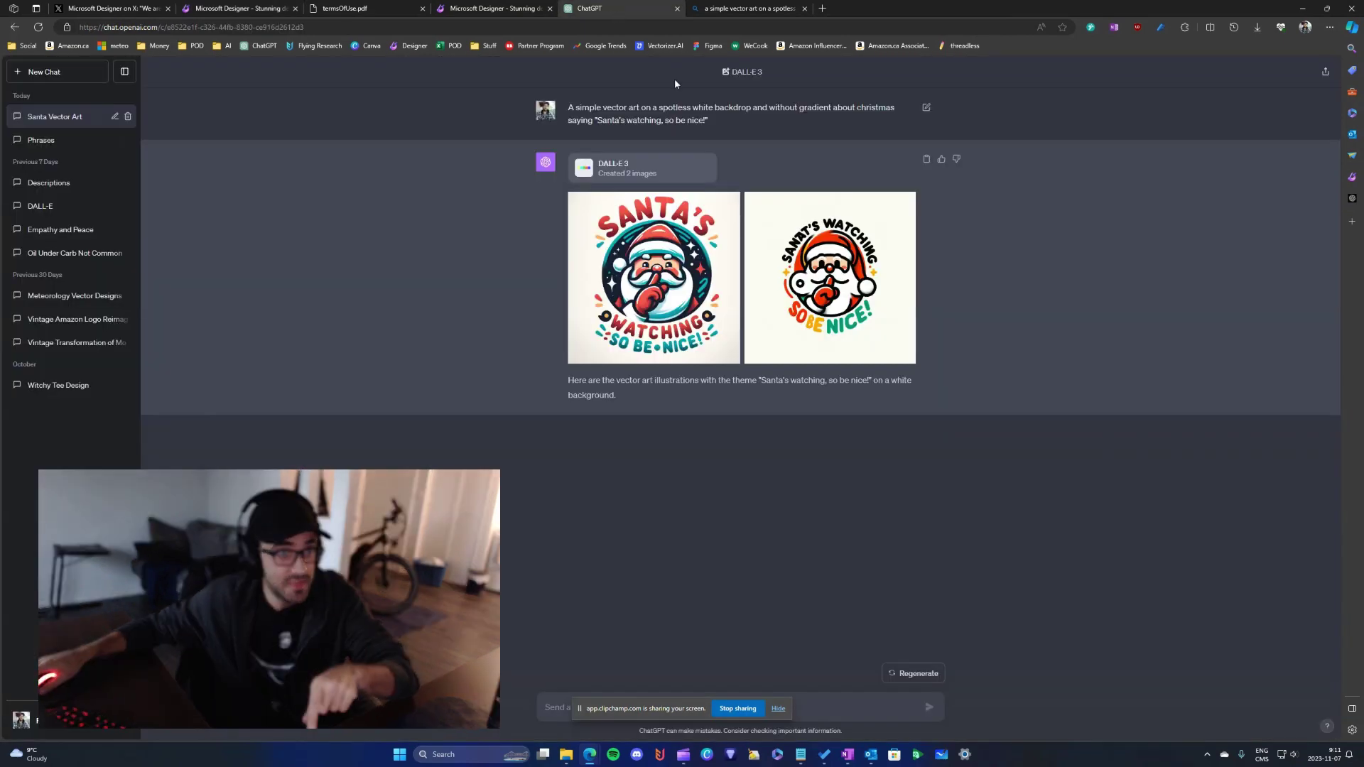
click(753, 9)
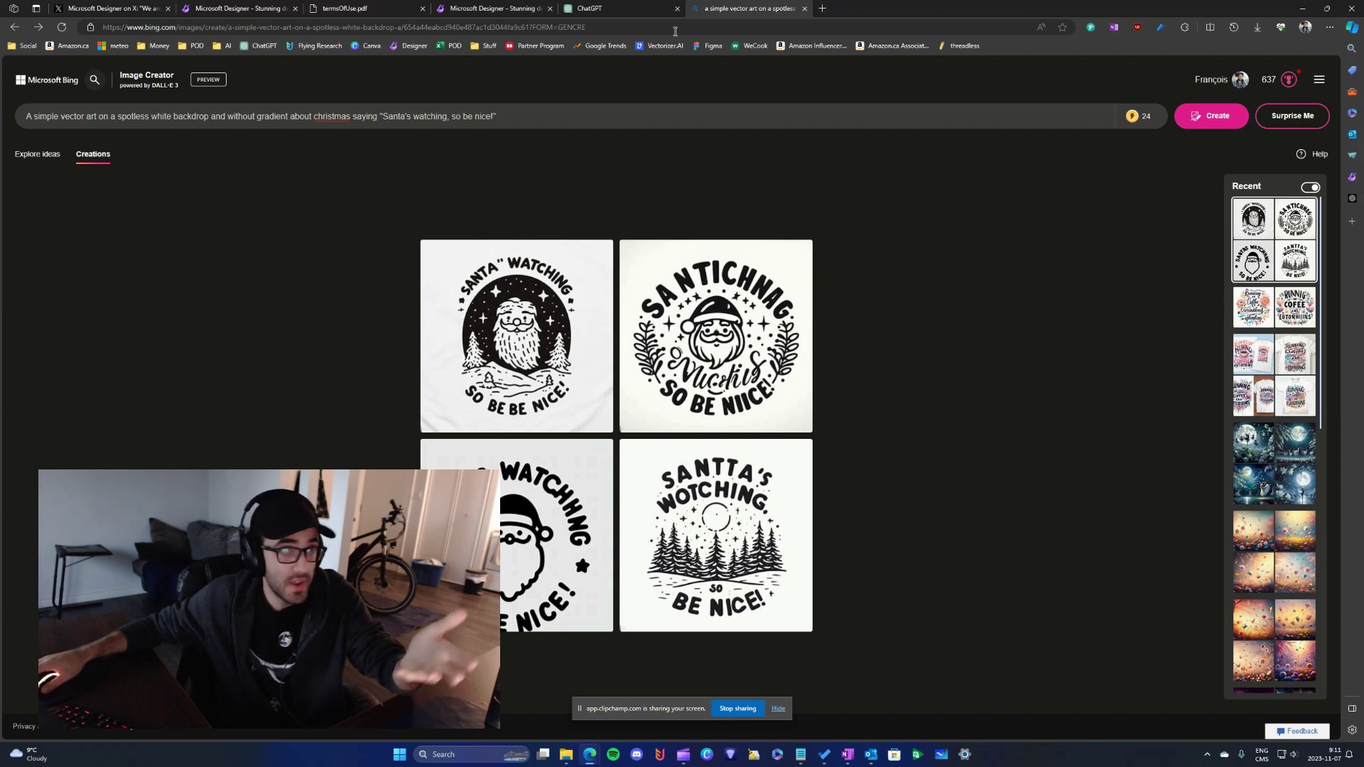
Step: Open the bookmarked Ideogram site in a new tab for a brief look, and close that tab
click(822, 8)
click(197, 45)
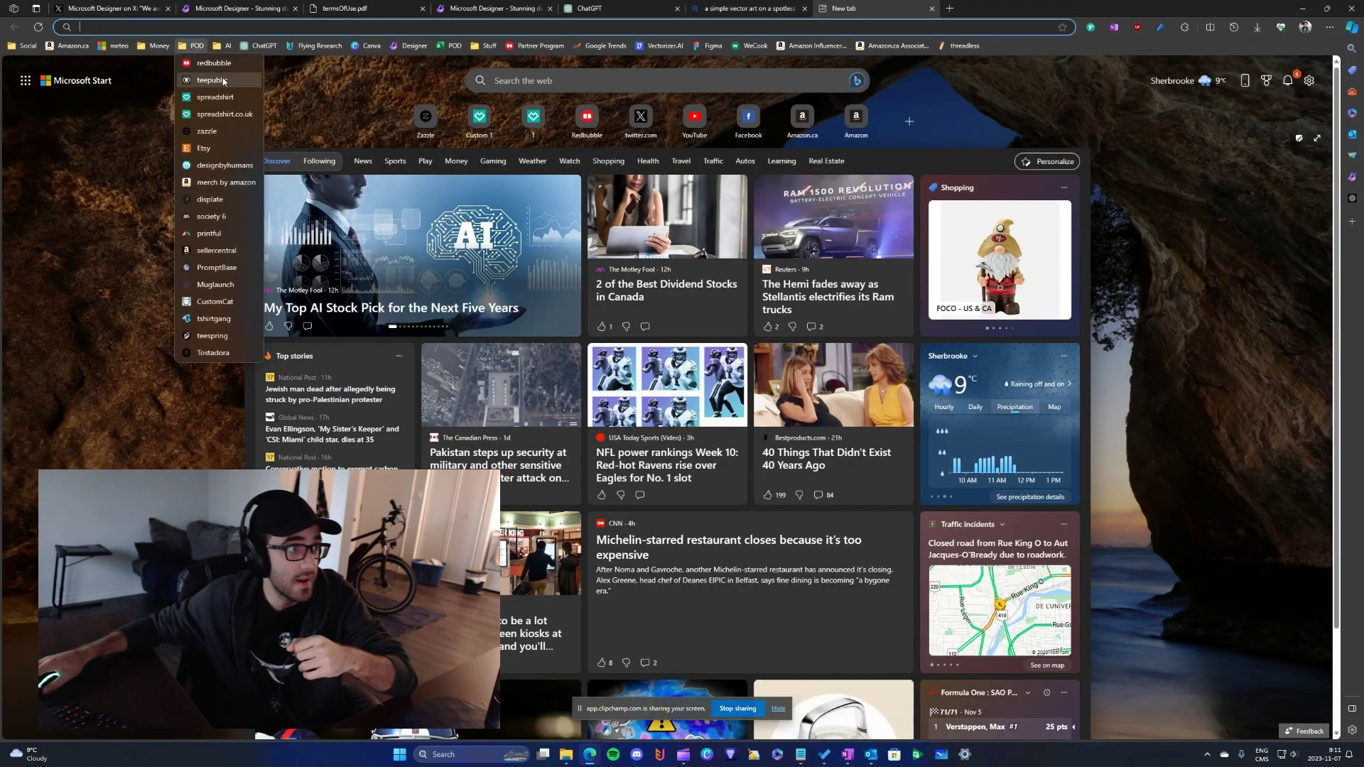
mouse_move(225, 45)
click(243, 80)
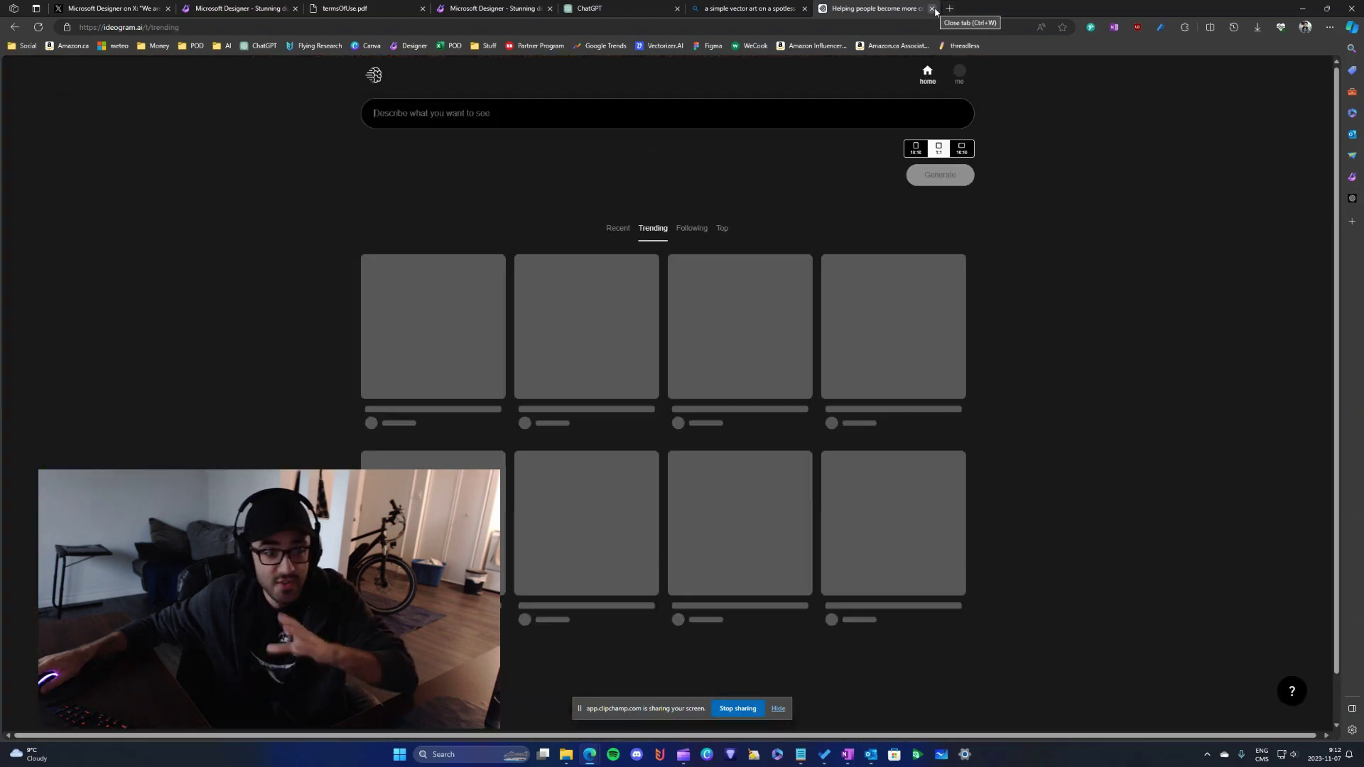
click(932, 9)
Step: Return to Designer, look at its image generation view again, and go back to the design description page
click(250, 7)
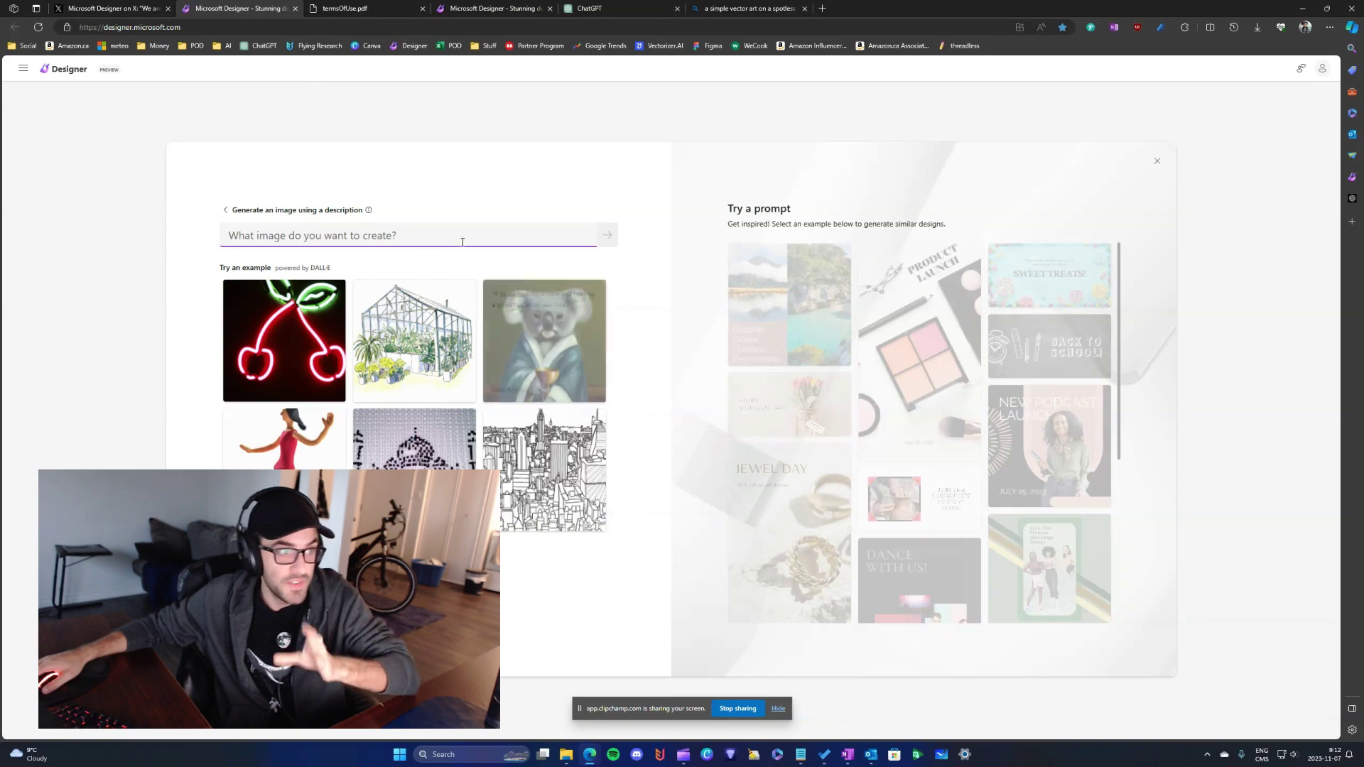
click(225, 210)
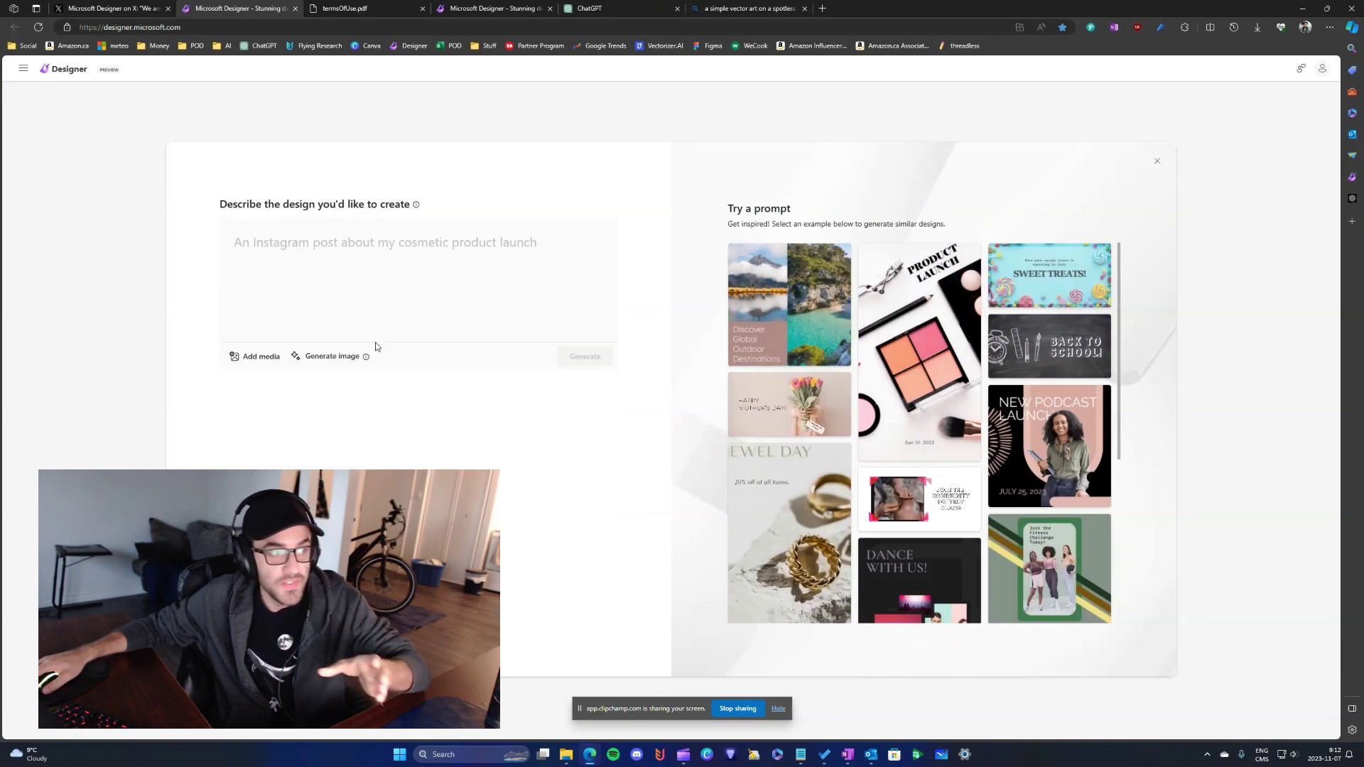
click(331, 359)
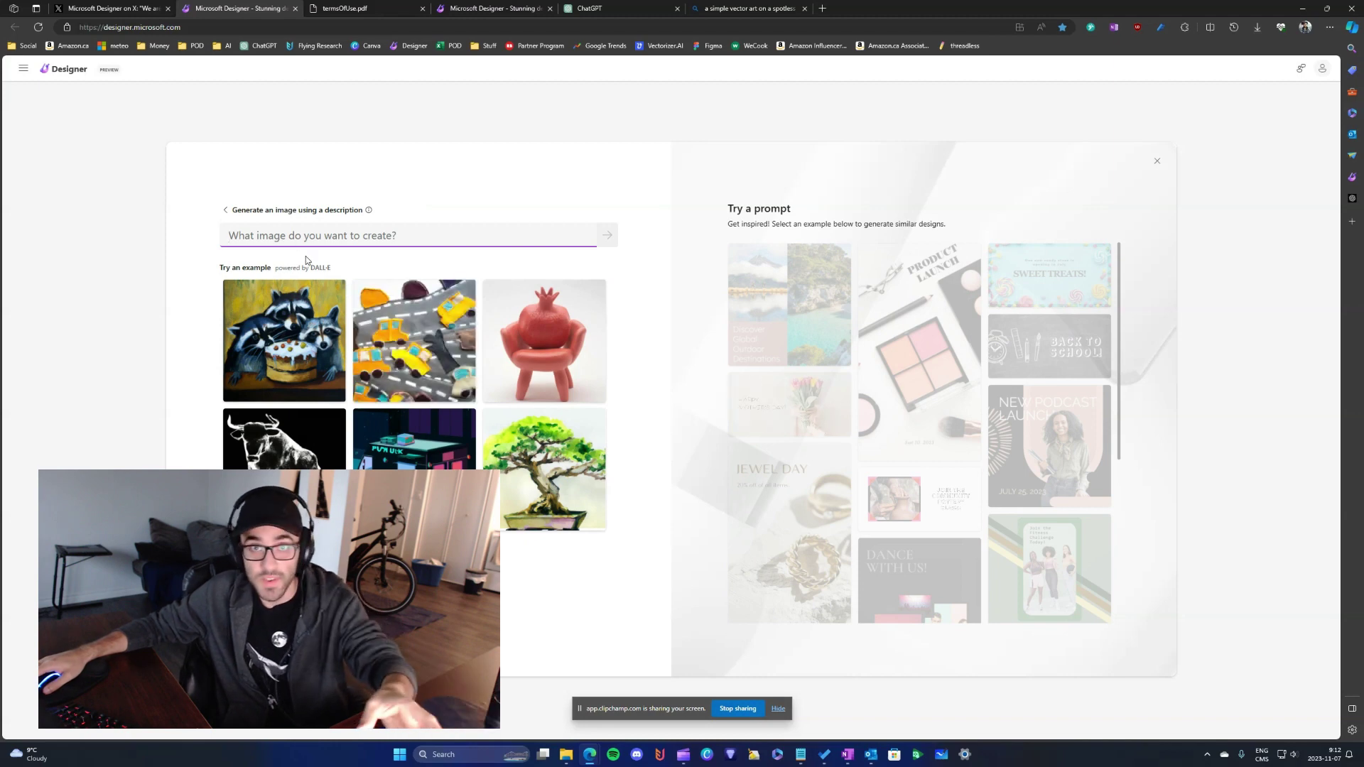
click(224, 210)
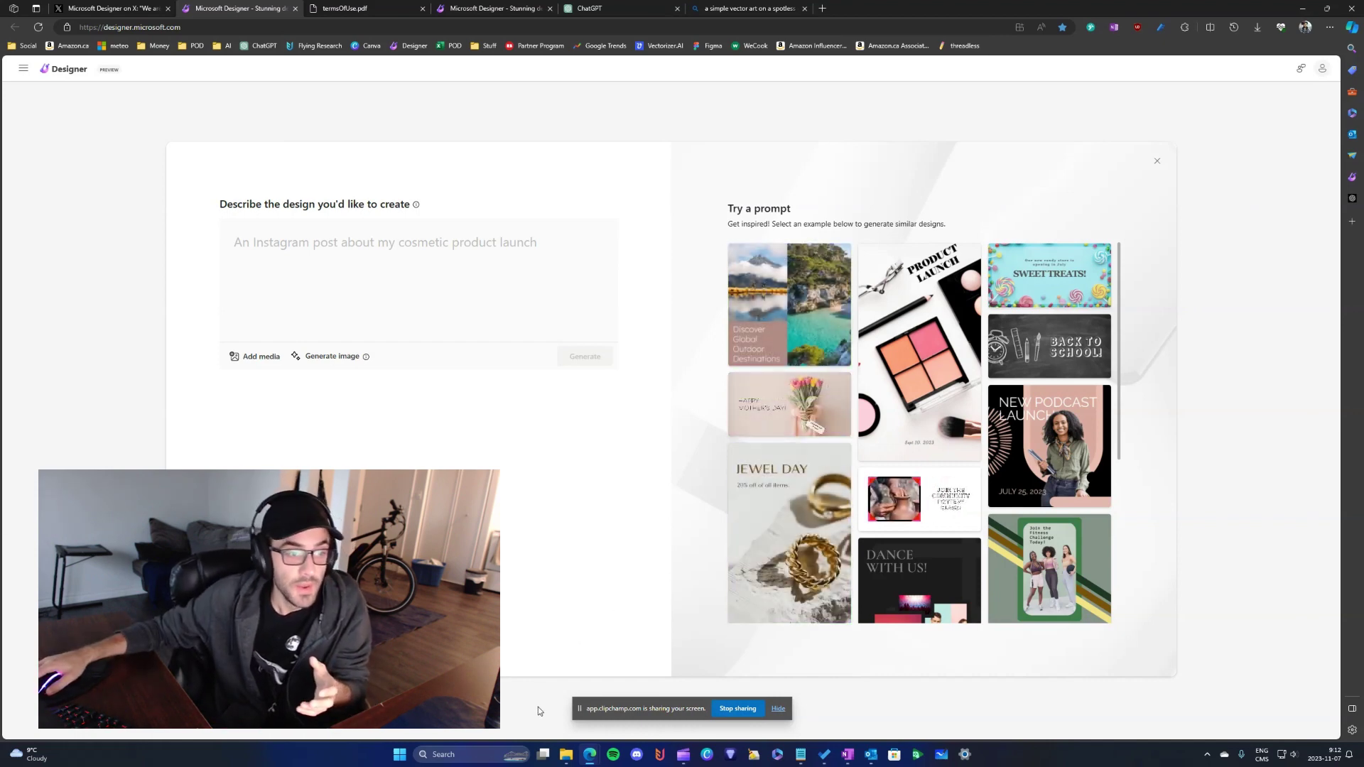
Step: Switch to the window comparing Microsoft 365 home plans and examine the Personal plan's yearly price and included apps
mouse_move(590, 755)
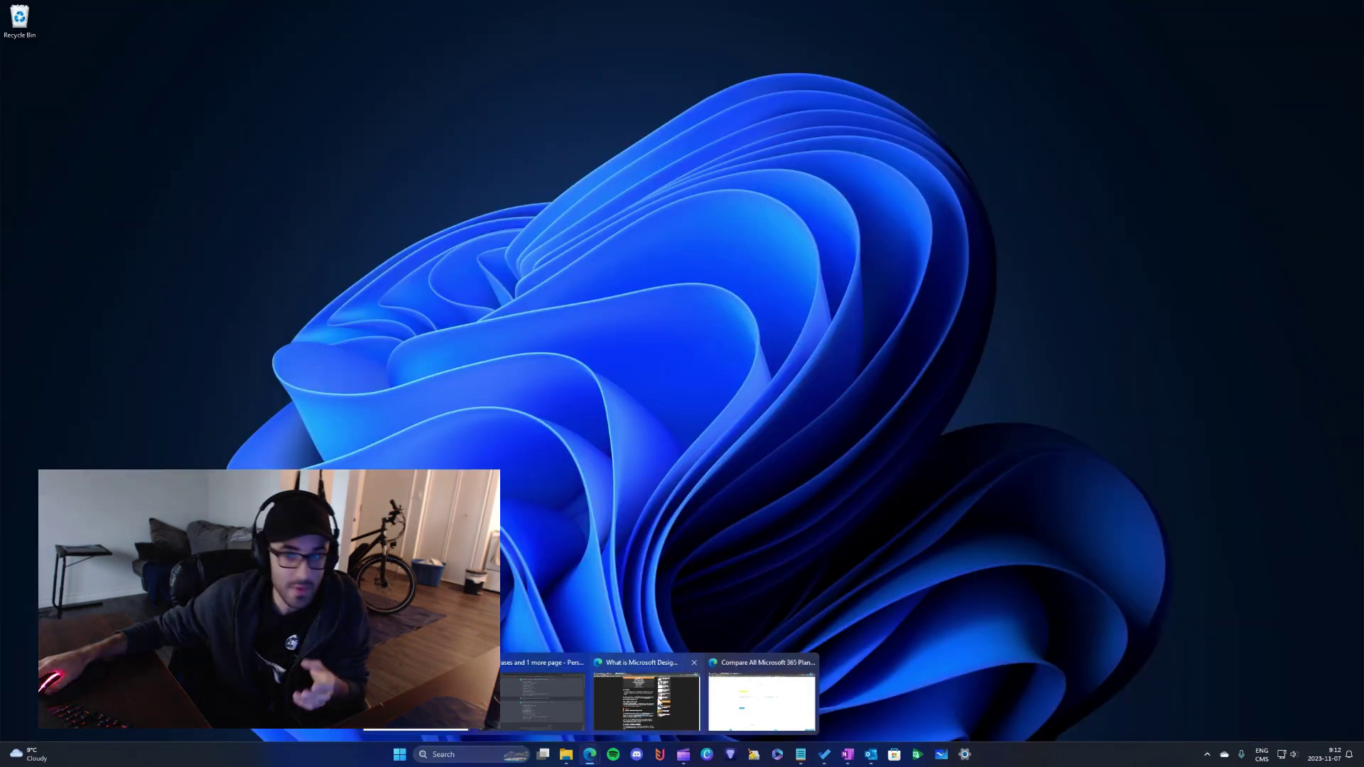
click(647, 700)
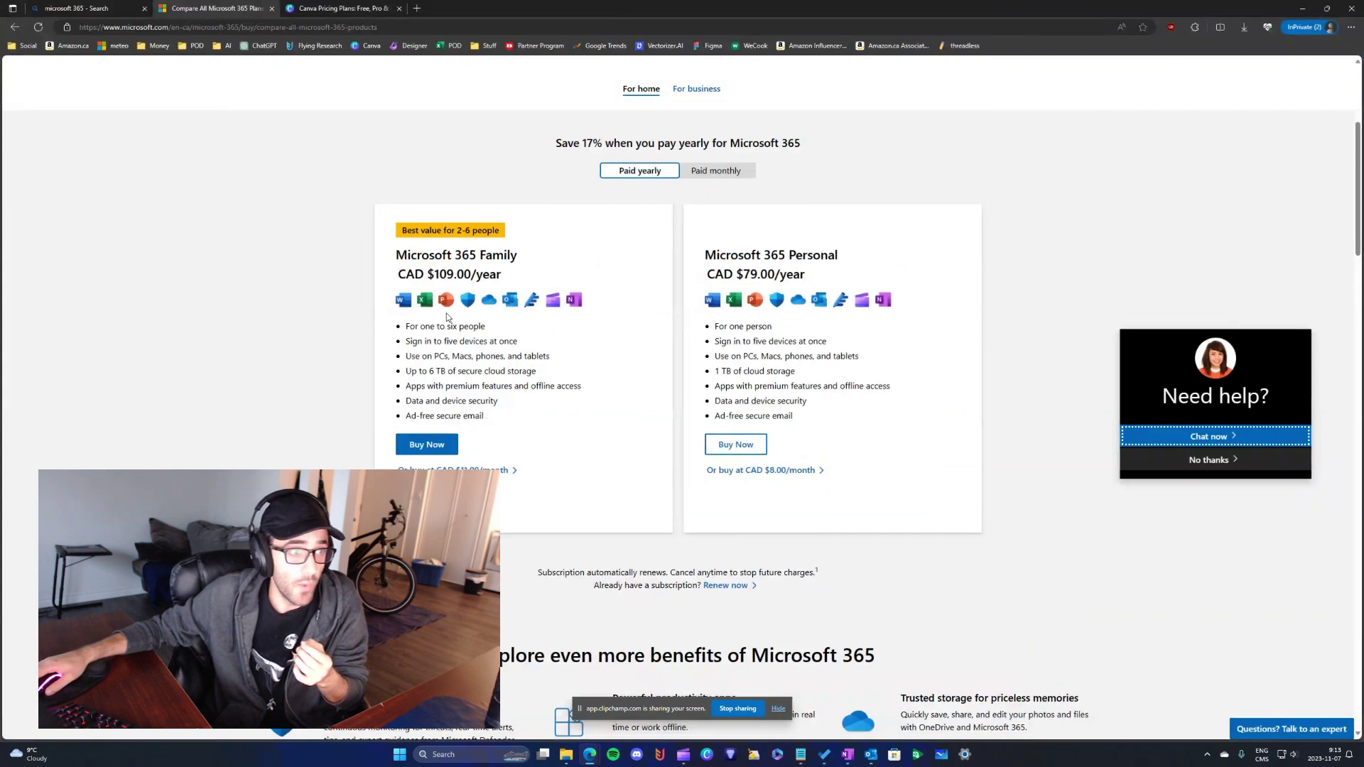
drag(810, 279, 710, 234)
click(709, 316)
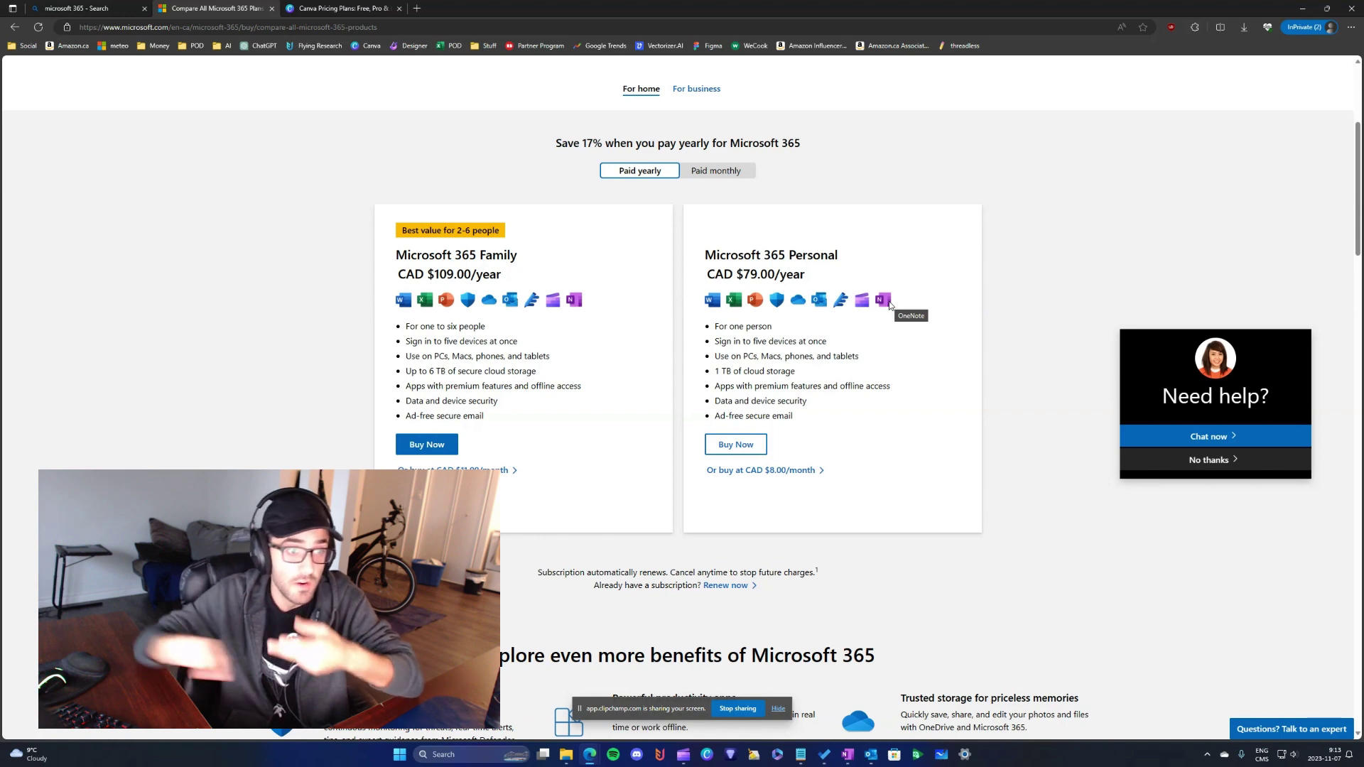
Step: Check Designer against the Microsoft 365 plans page, highlighting "for Microsoft 365" in the yearly savings heading, and return to Designer
key(alt+Tab)
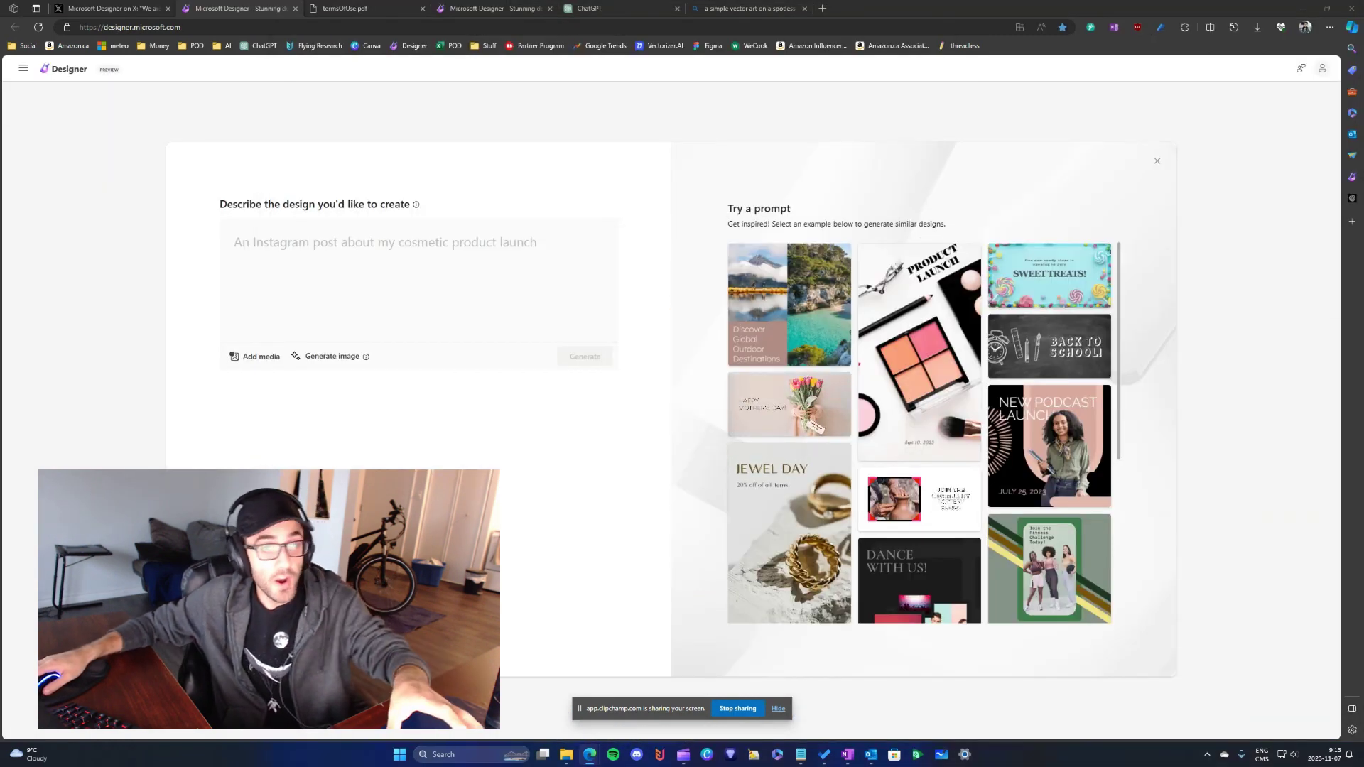
key(alt+Tab)
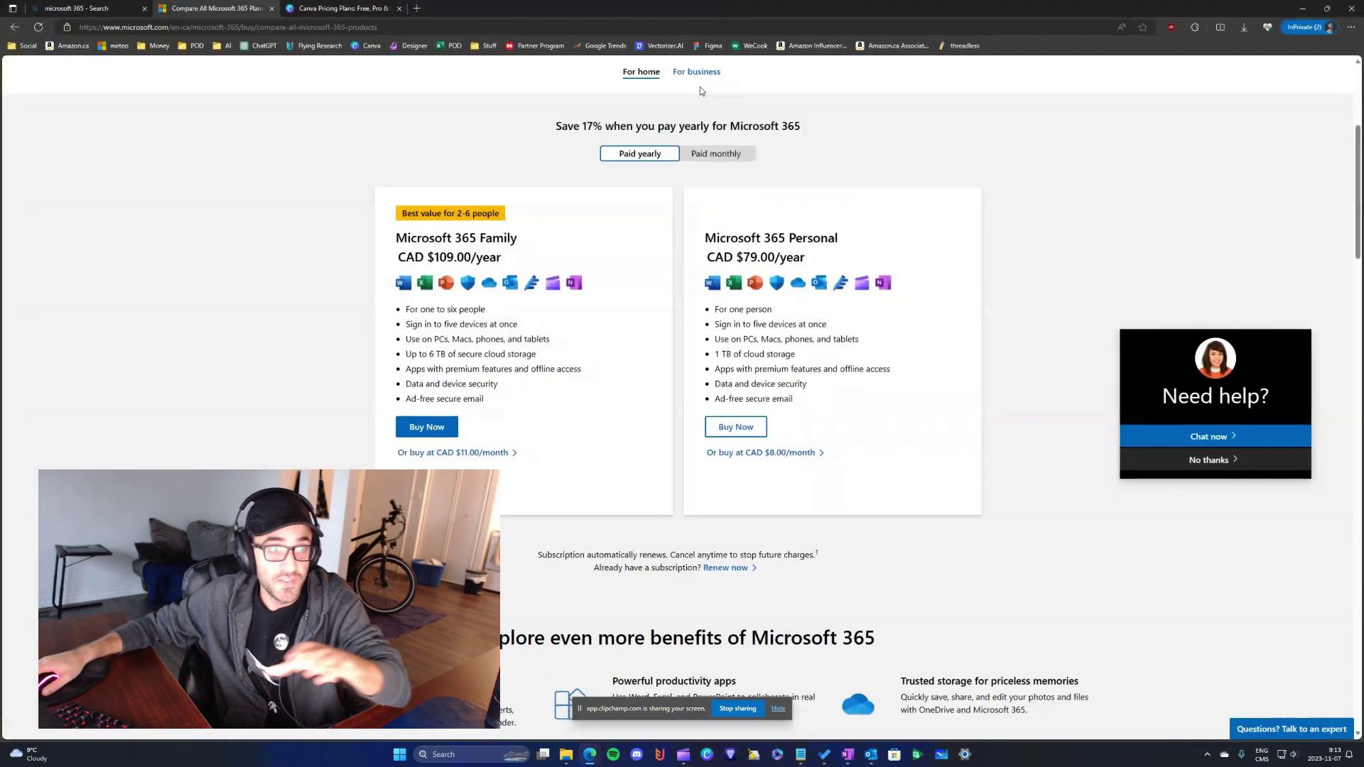
drag(797, 125, 717, 108)
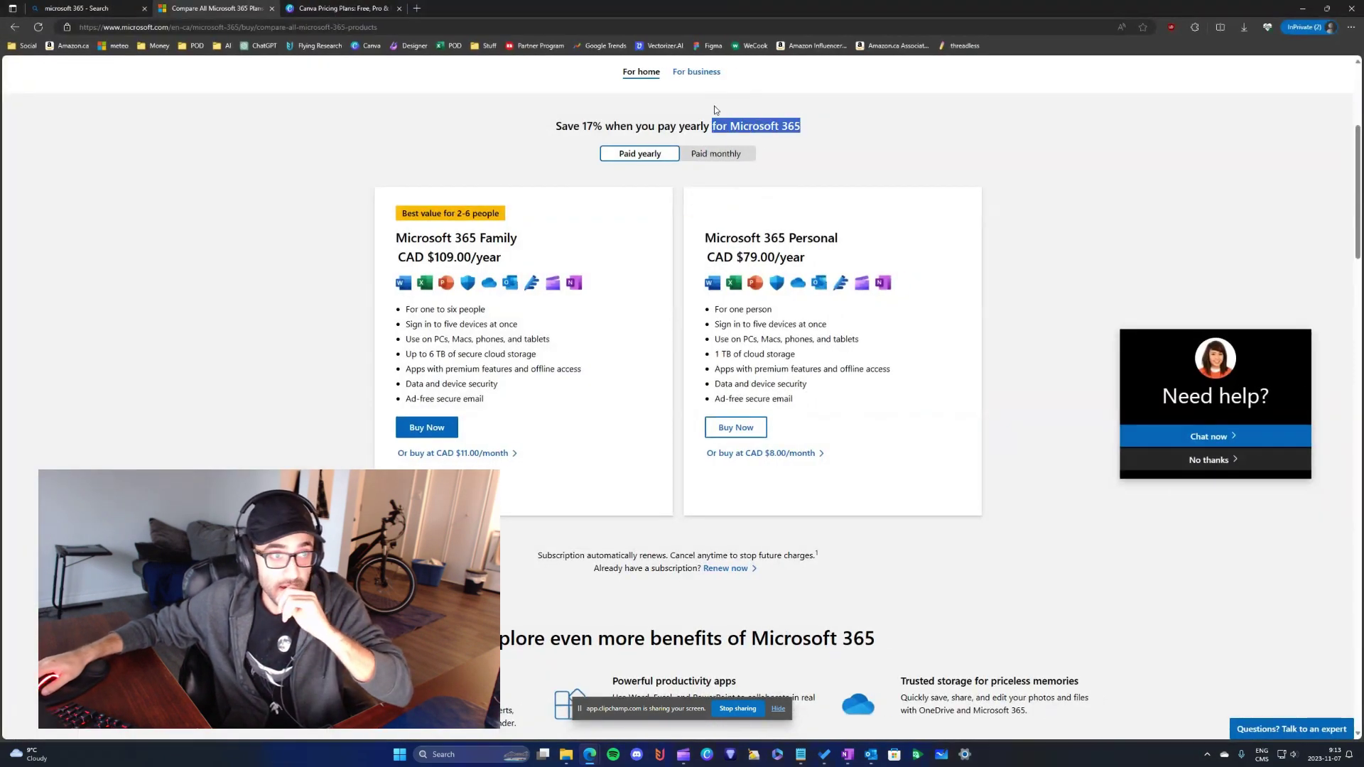
key(alt+Tab)
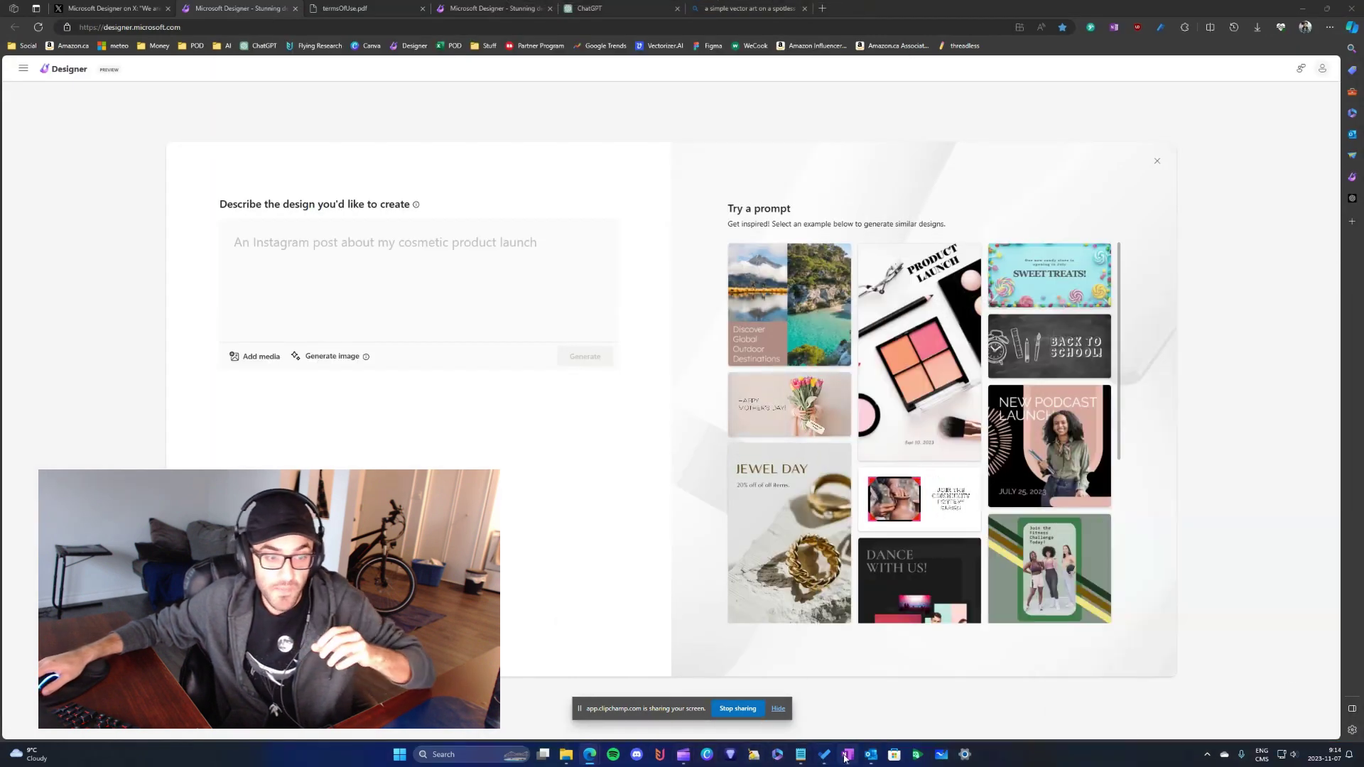
Step: Compare the Microsoft 365 Personal monthly price with Canva's plans and pricing page, and return to Designer
mouse_move(874, 762)
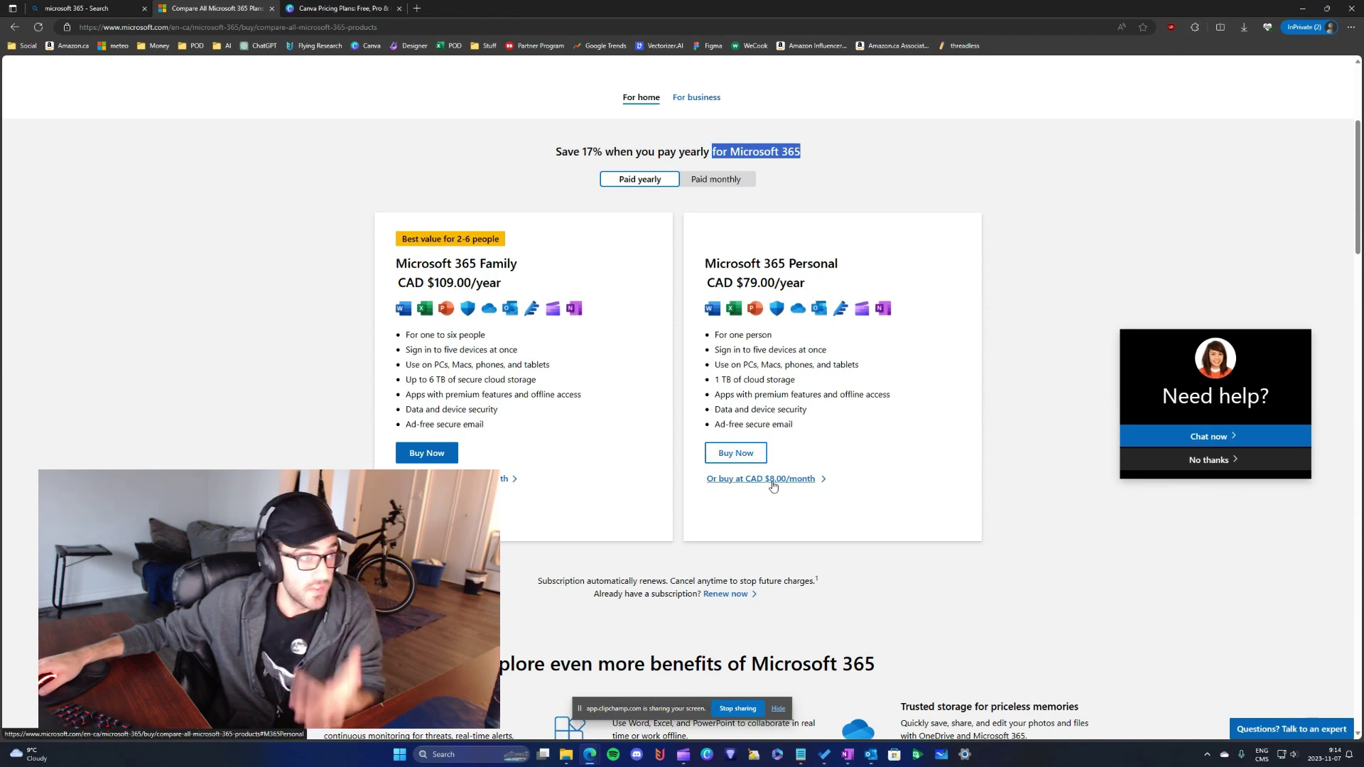
click(341, 8)
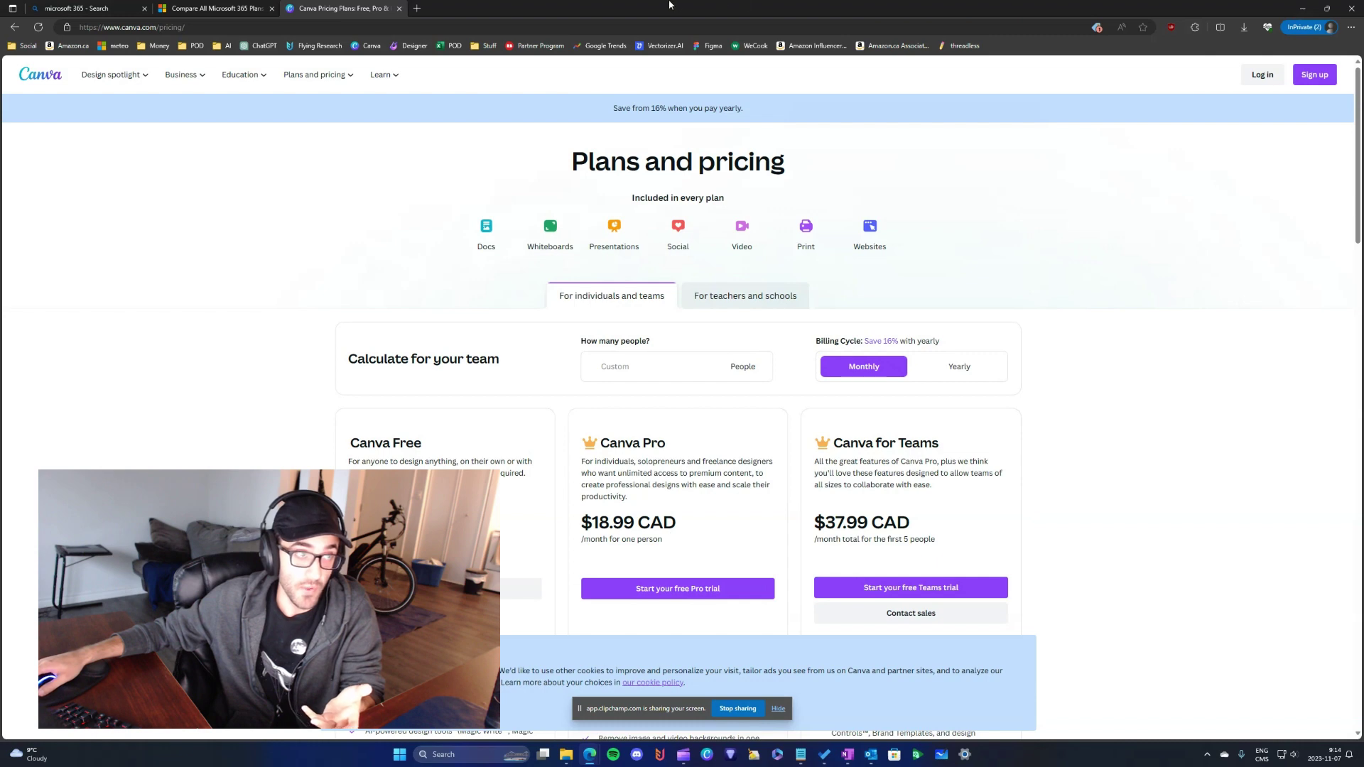
key(alt+Tab)
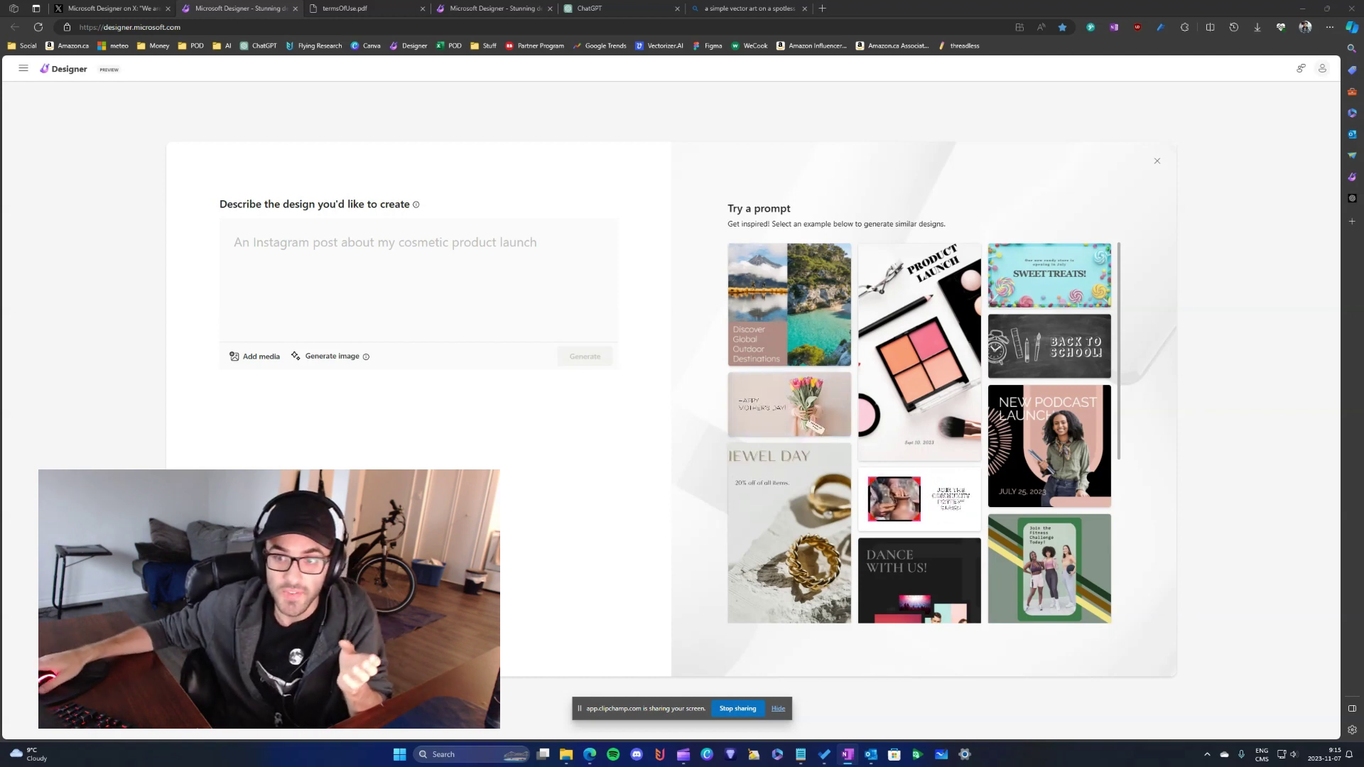
Step: Generate designs from the example prompt "An advertisement for a Community Pottery Class that has spots still available. Motion post" and browse the results
click(521, 298)
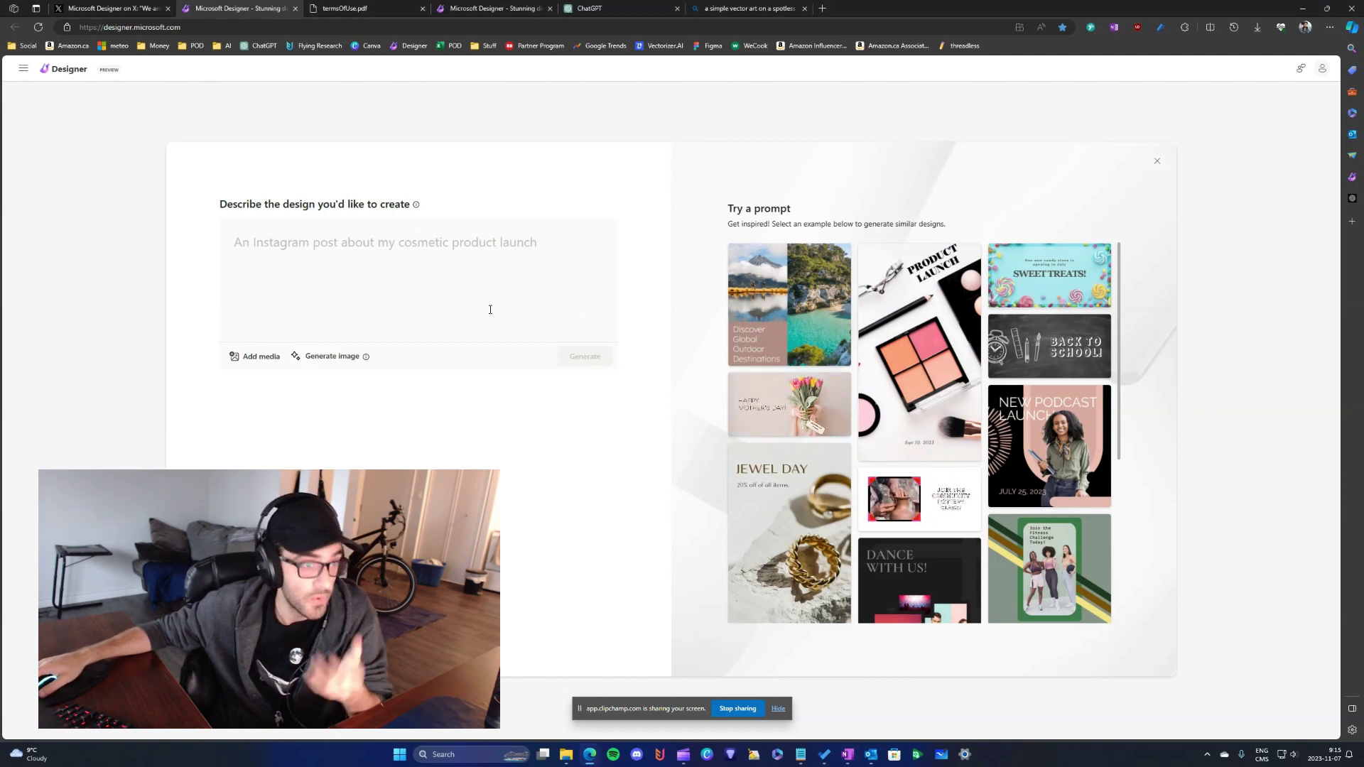
click(942, 489)
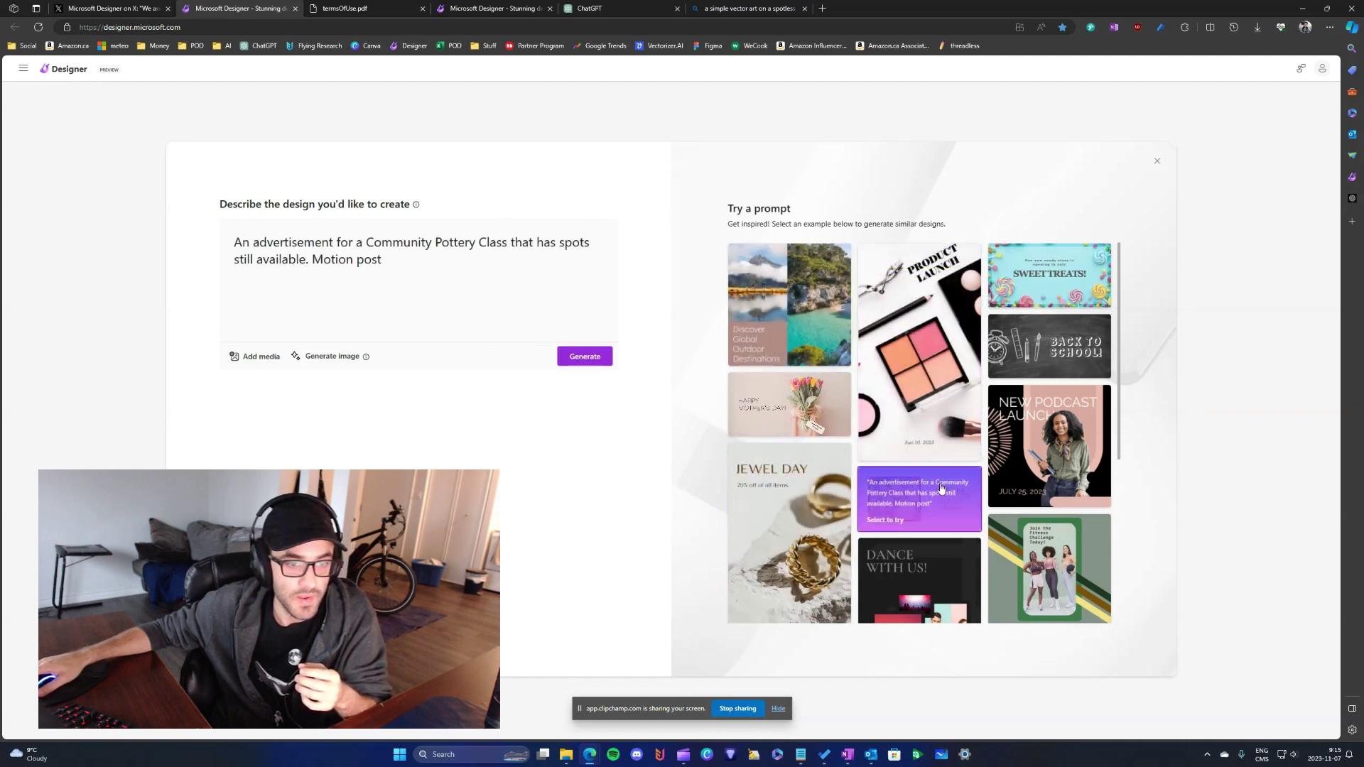
click(601, 356)
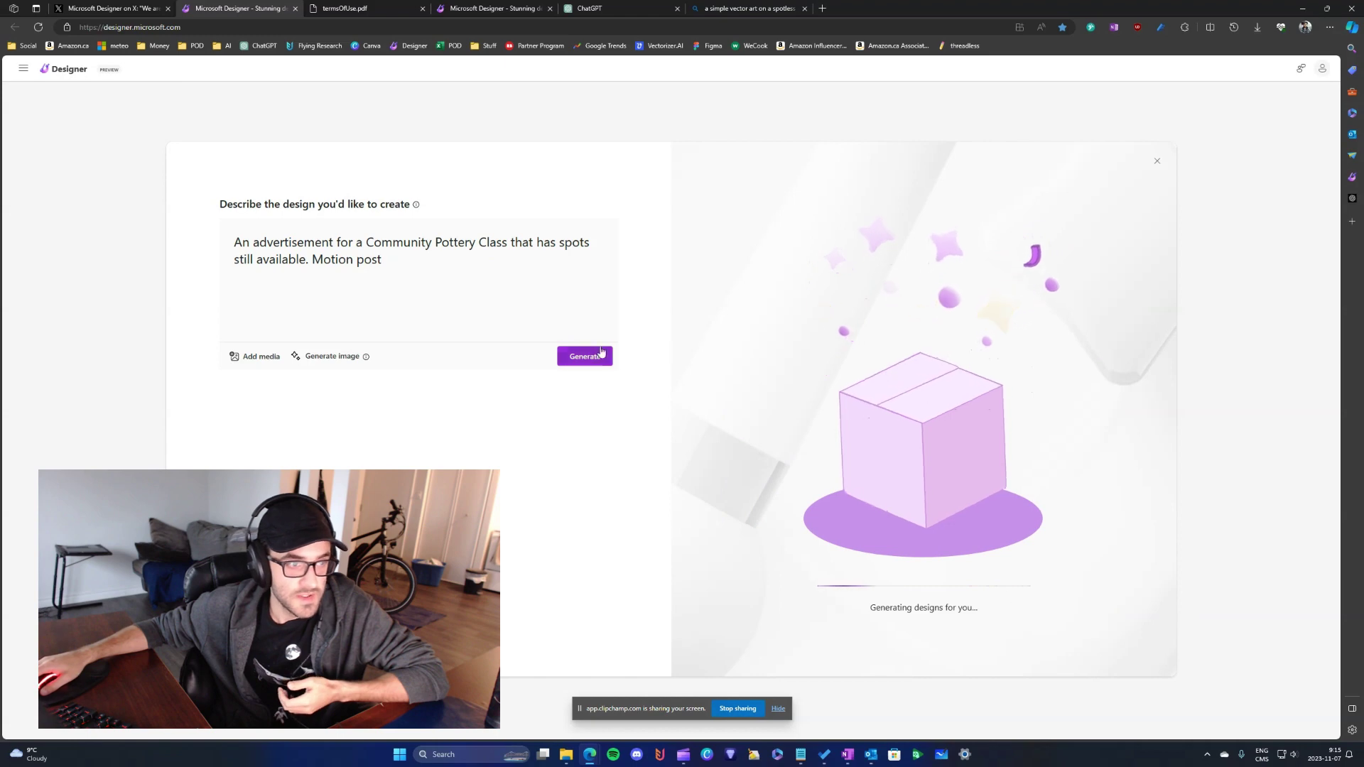
drag(384, 261, 237, 233)
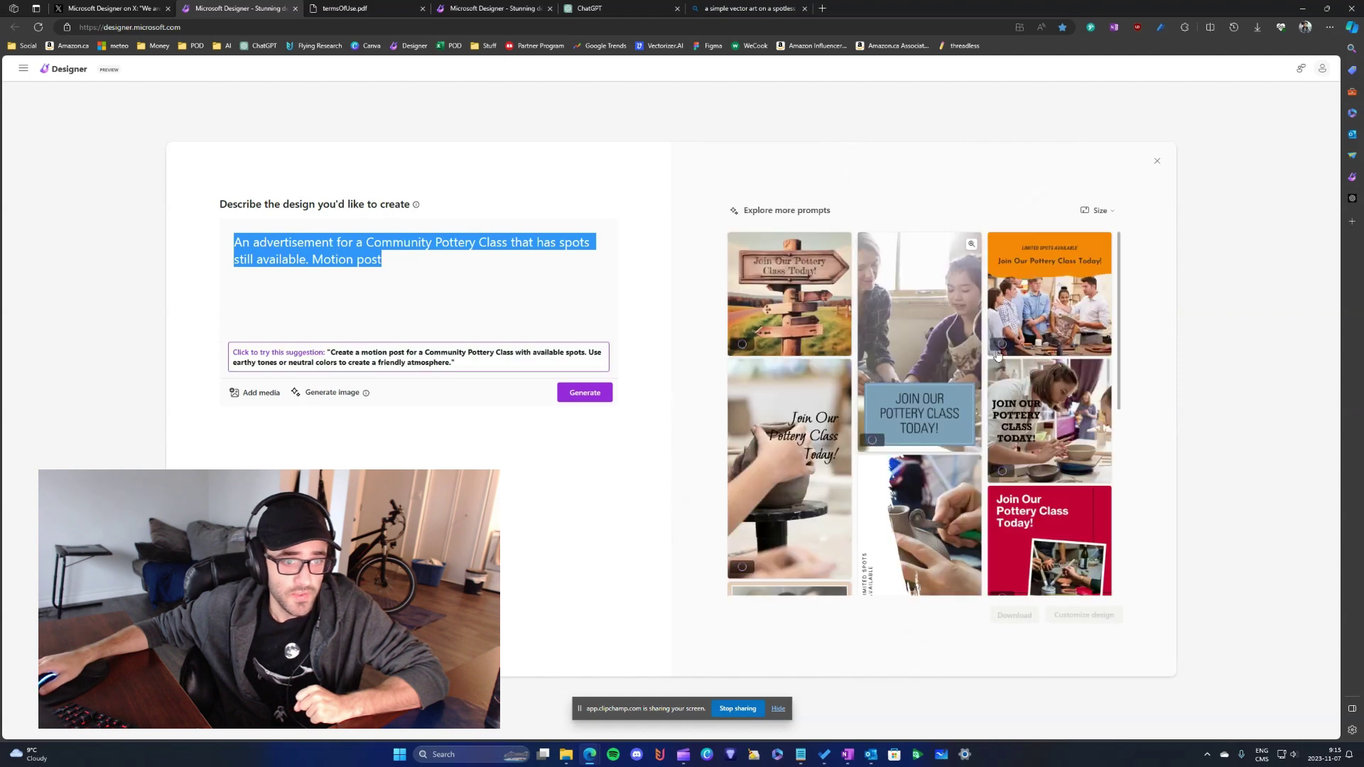
scroll(885, 489, down, 5)
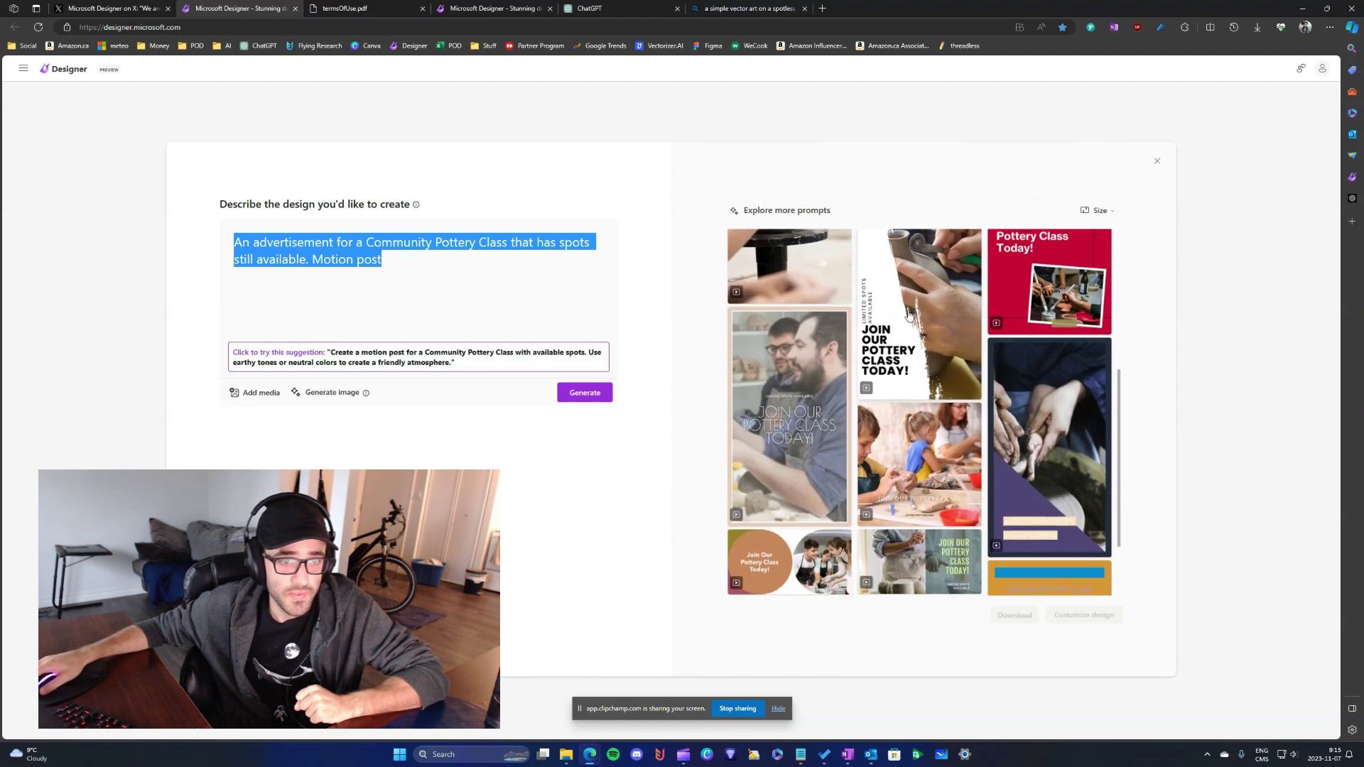
Step: Open the generated white "Join our pottery class today!" design for customizing and check the editing options for its background and photo
click(909, 315)
click(1087, 615)
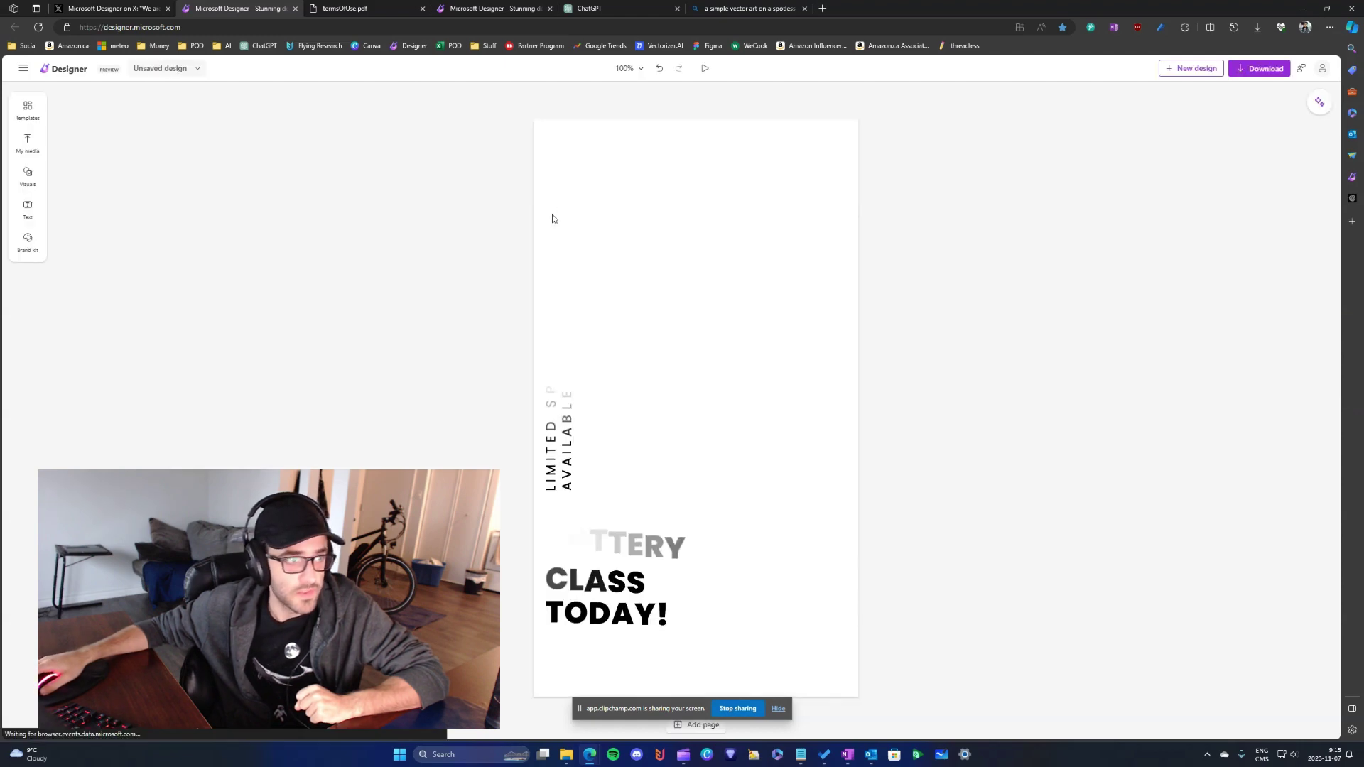
click(577, 208)
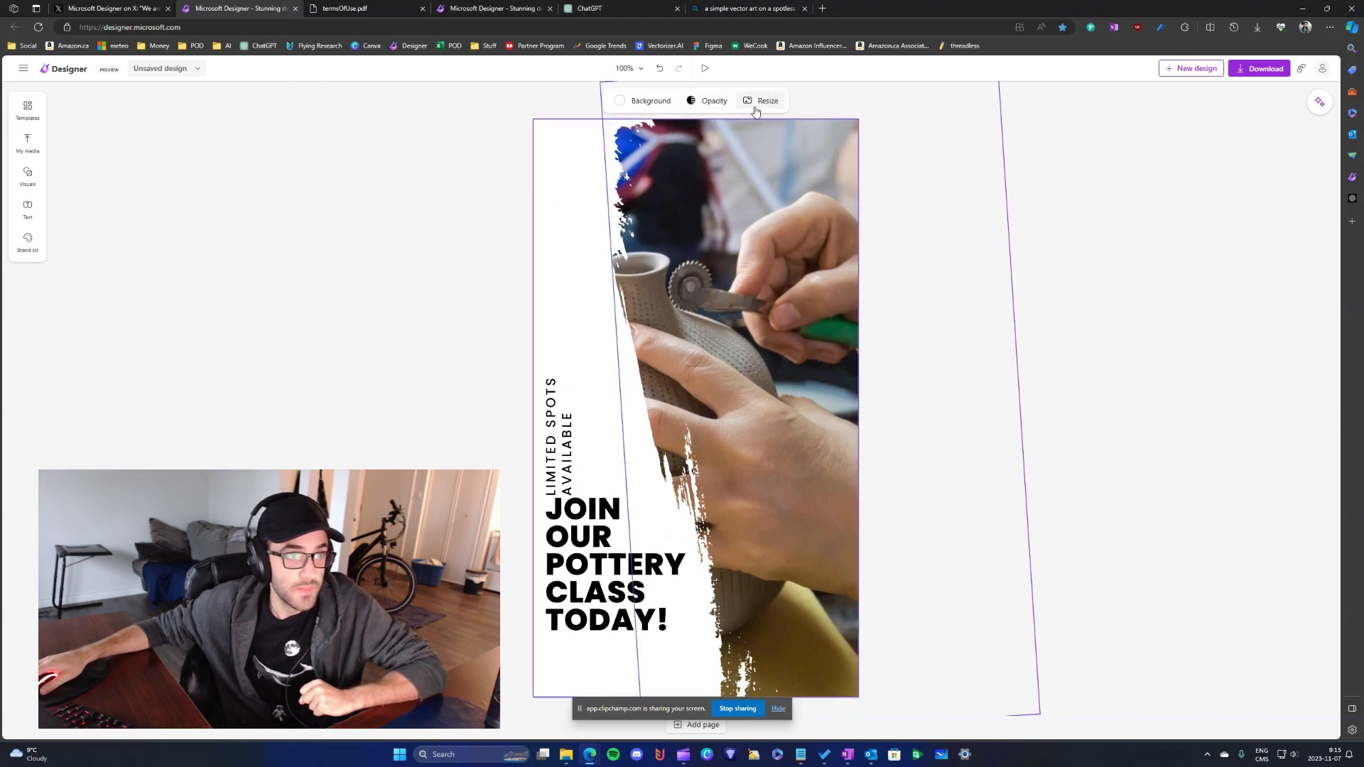
click(697, 210)
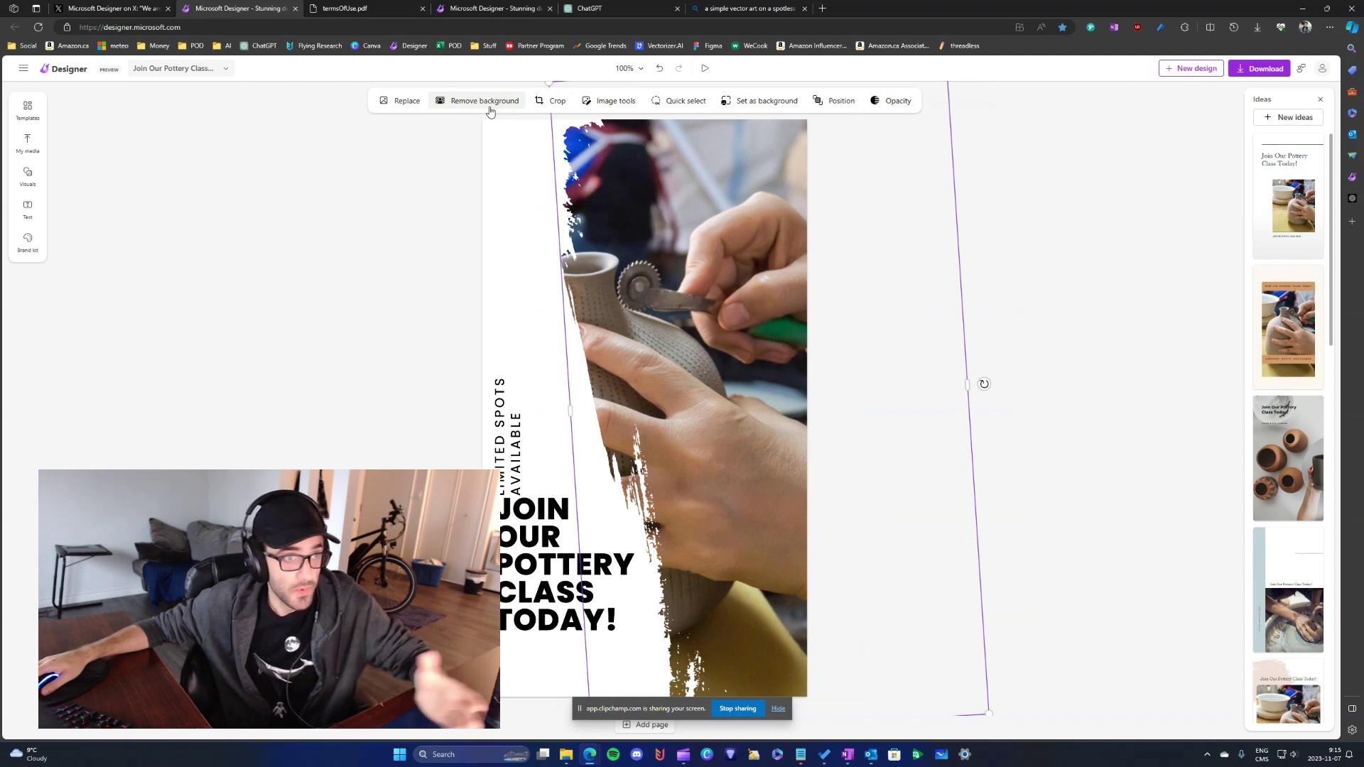
click(1093, 152)
Step: Examine the download file types offered for the pottery class motion design and close the download options
click(1287, 65)
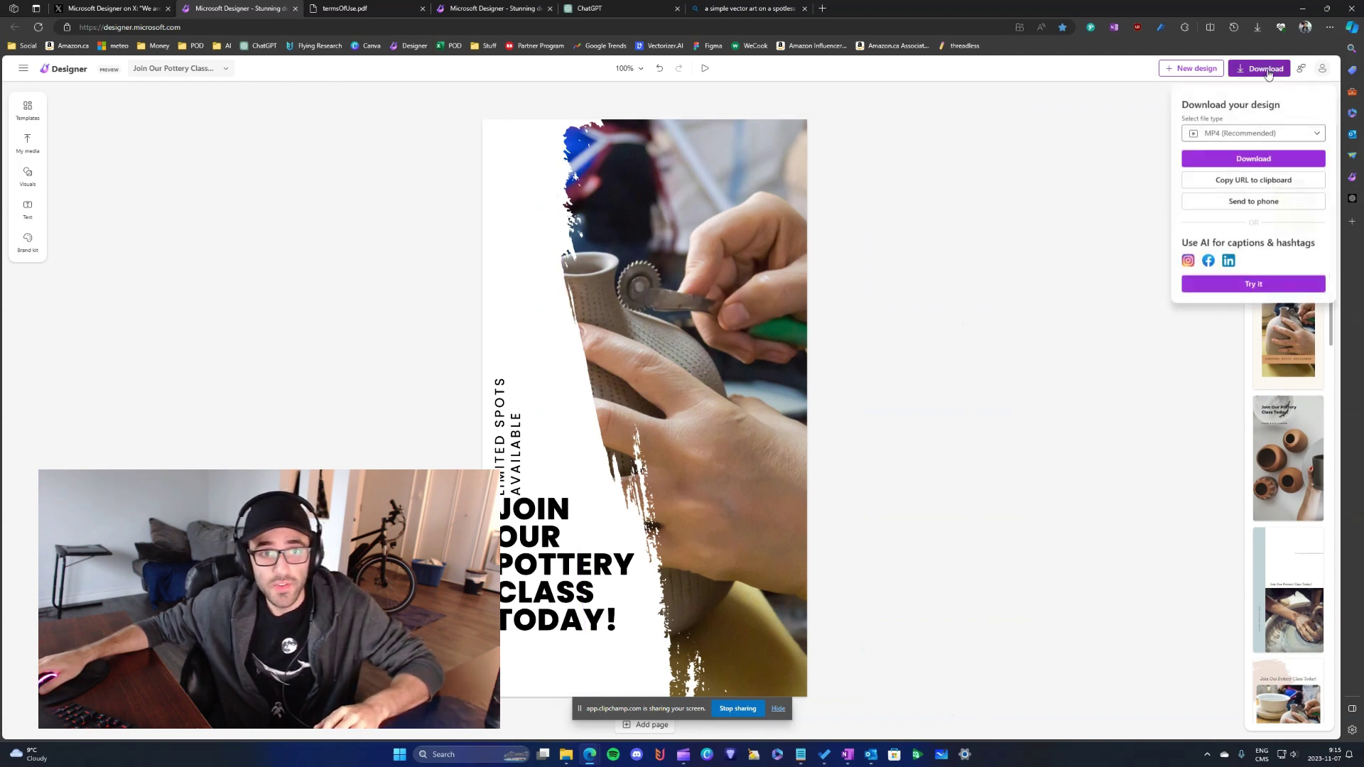
click(1238, 137)
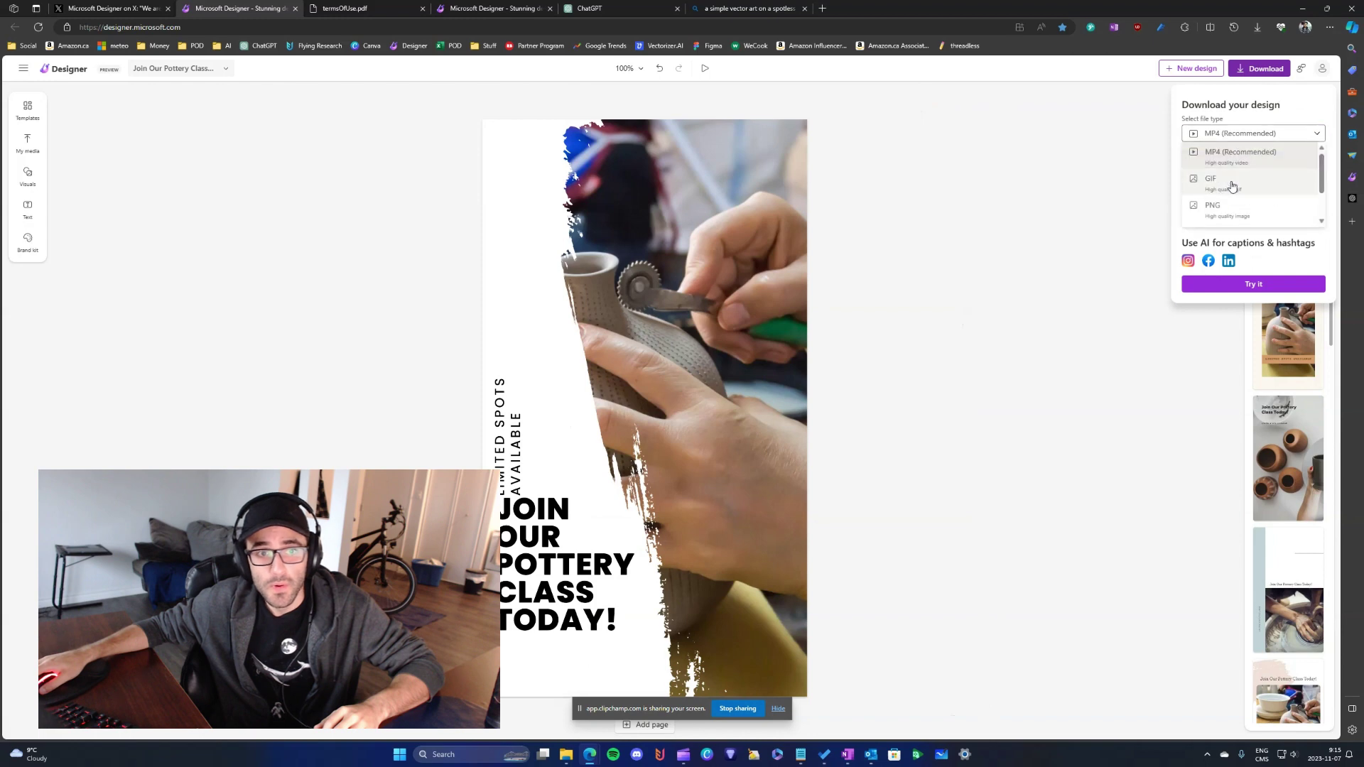
click(1066, 207)
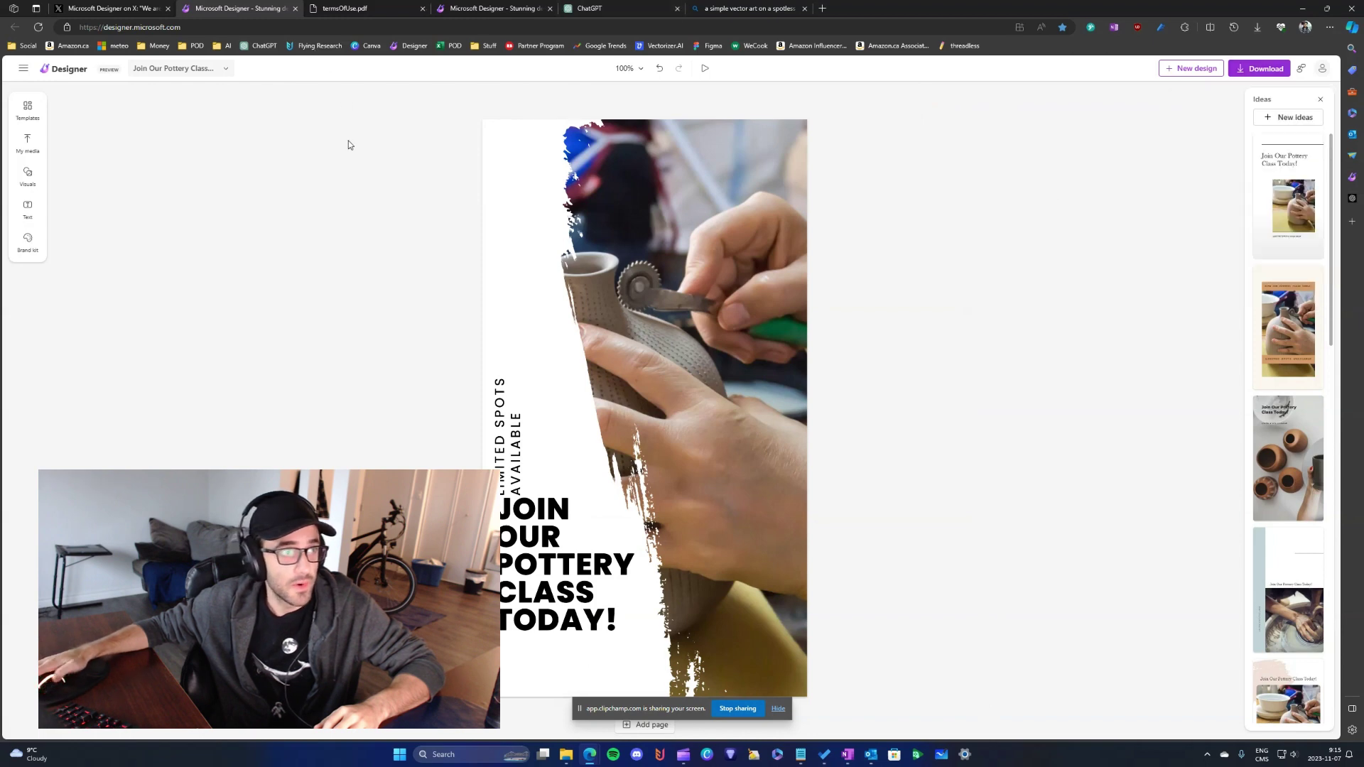
Step: In the other Designer tab, generate designs from the example prompt "Instagram story announcing an ice cream parlor opening in July"
key(ctrl+Tab)
key(ctrl+Tab)
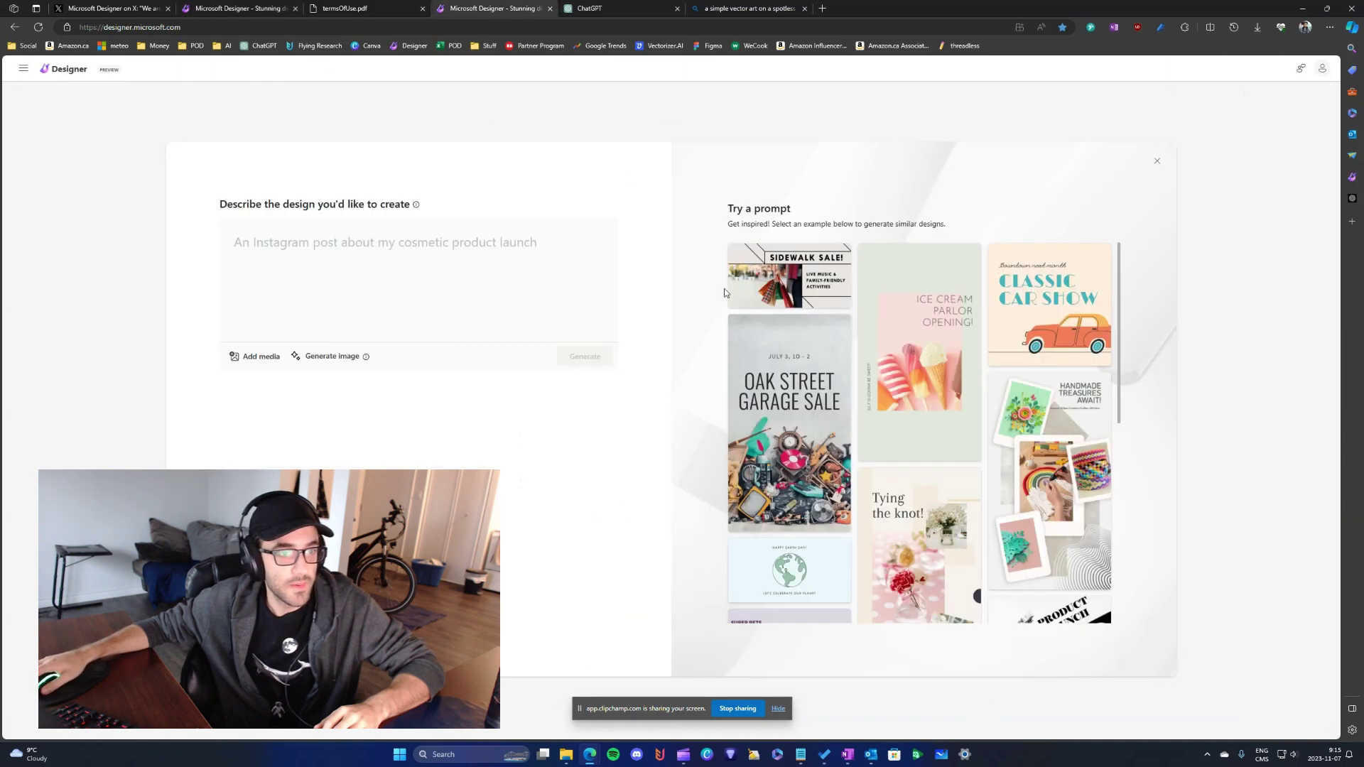
click(907, 343)
click(602, 363)
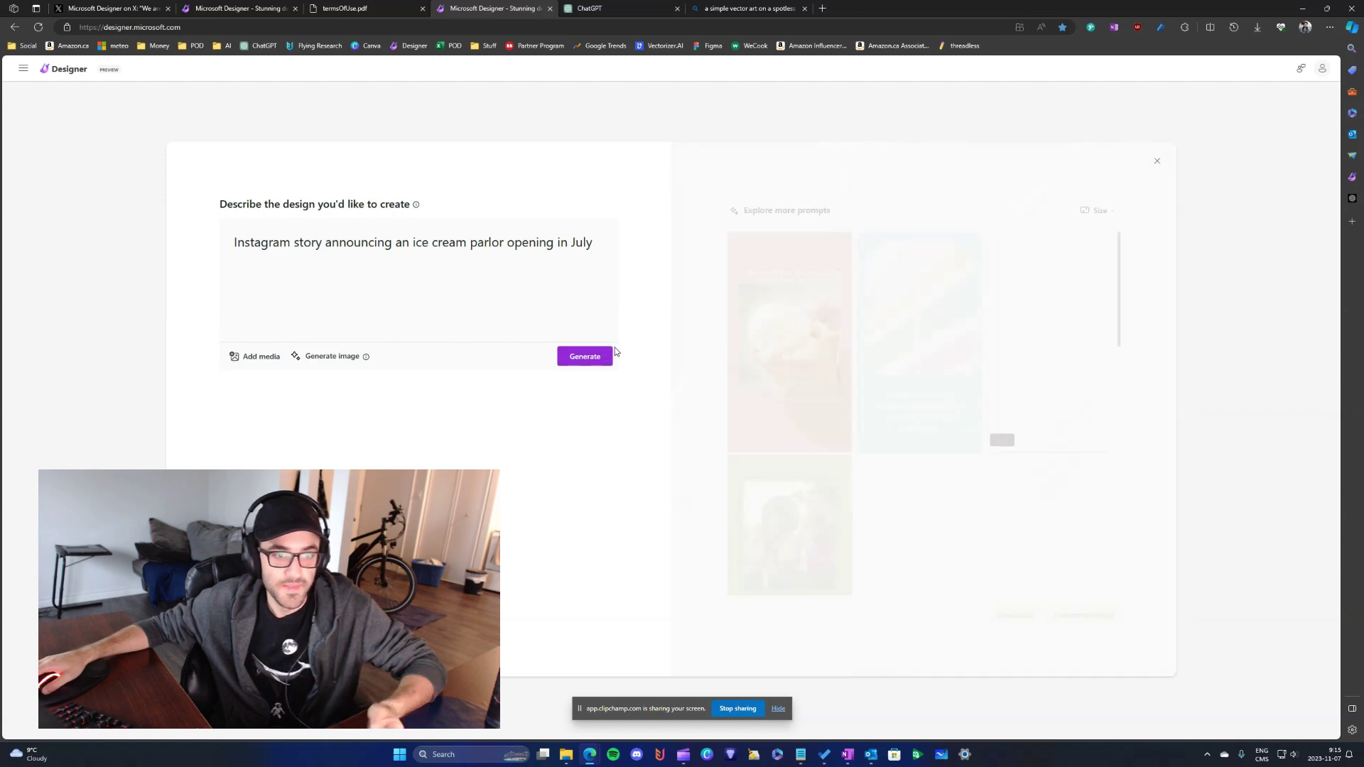
click(595, 393)
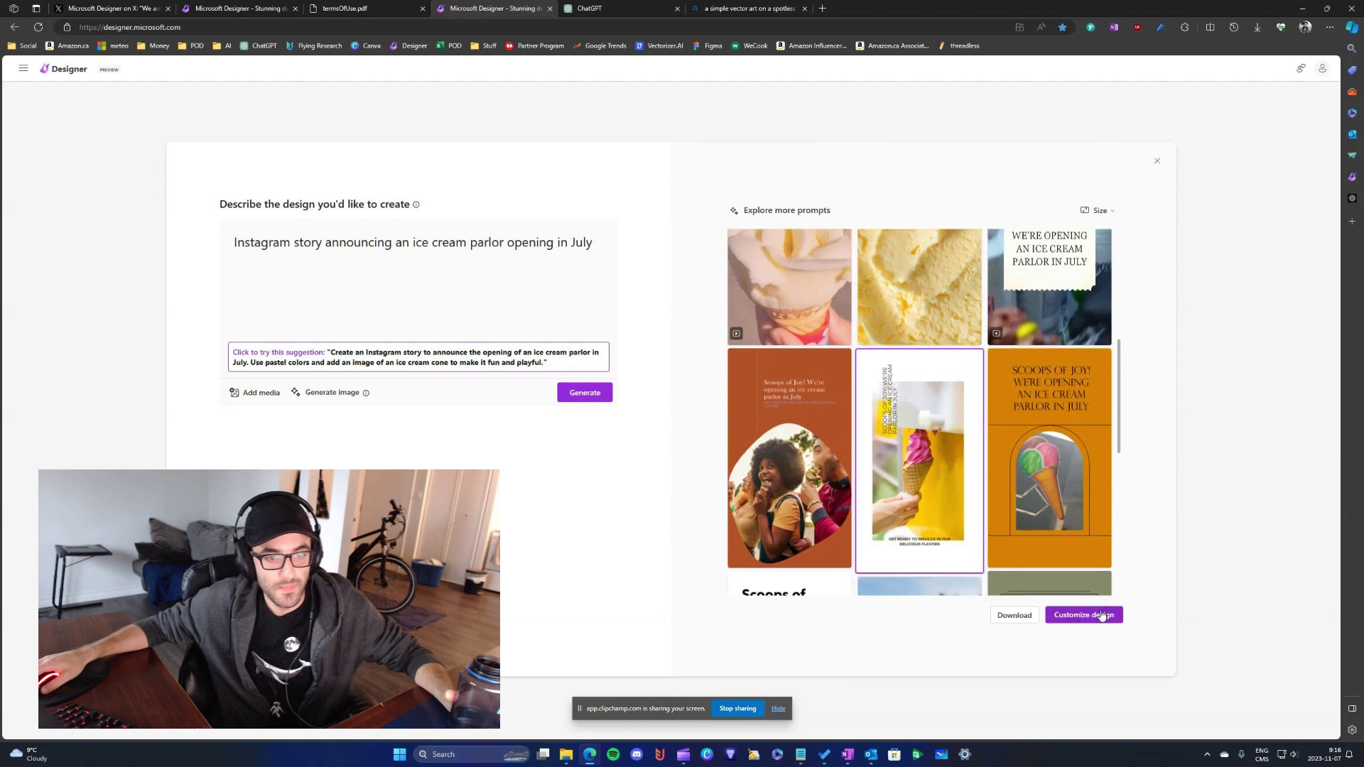
Step: Open the chosen white design with the pink ice cream cone for customizing and remove the background from its photo
click(1100, 610)
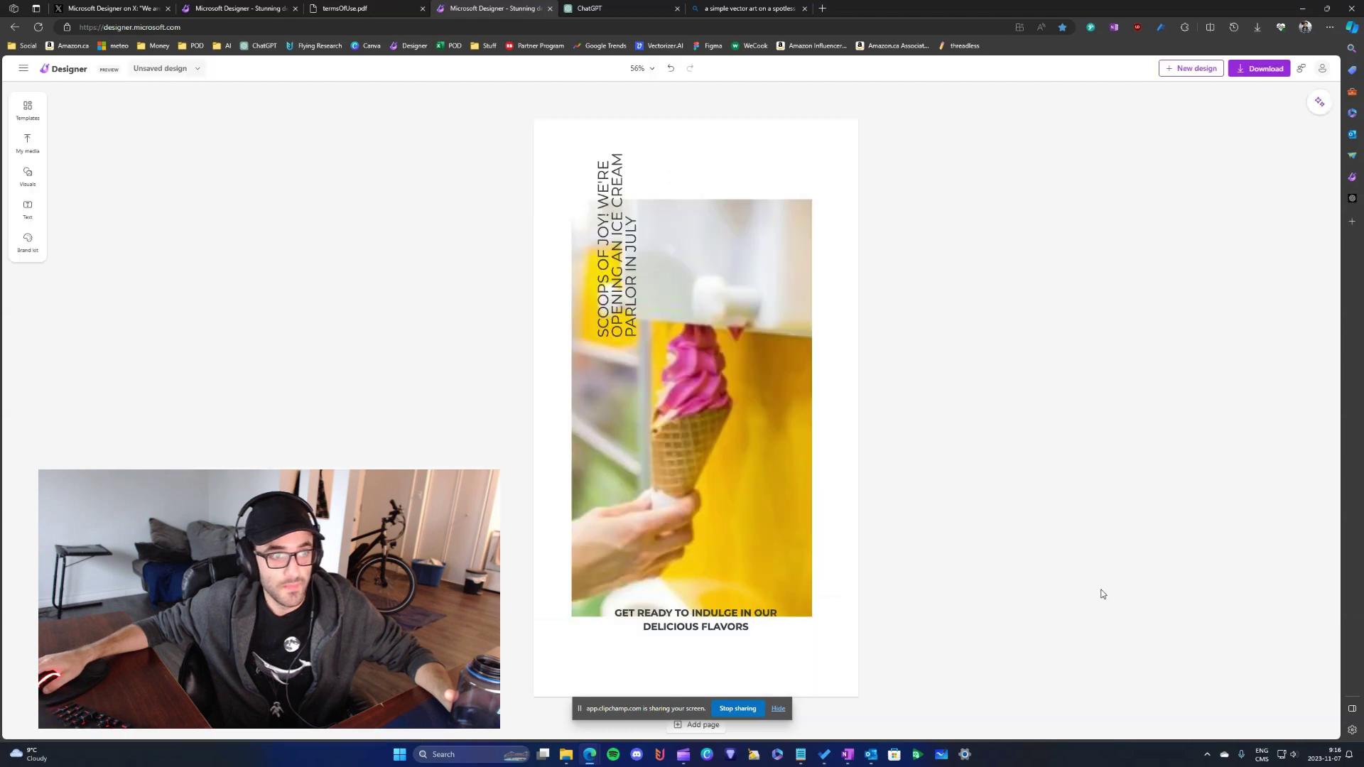
click(810, 179)
click(726, 277)
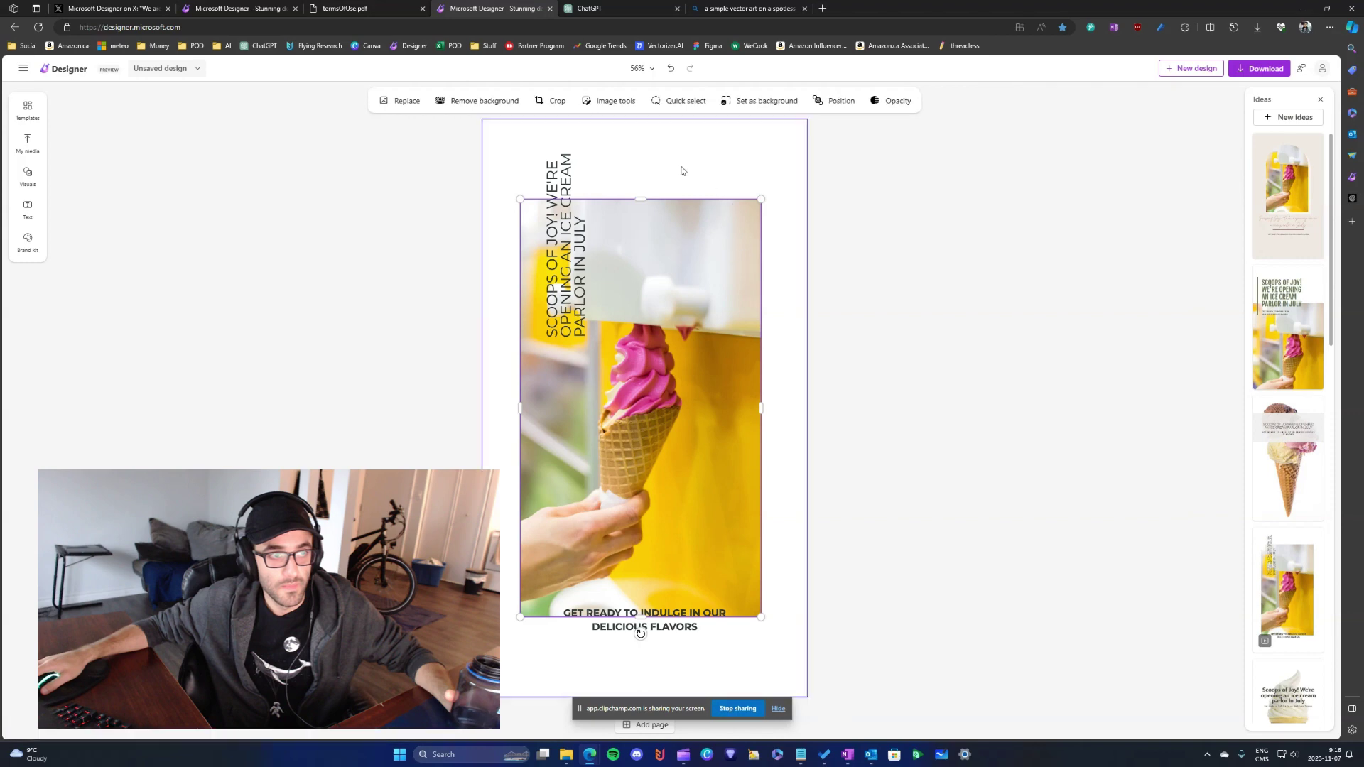
click(476, 100)
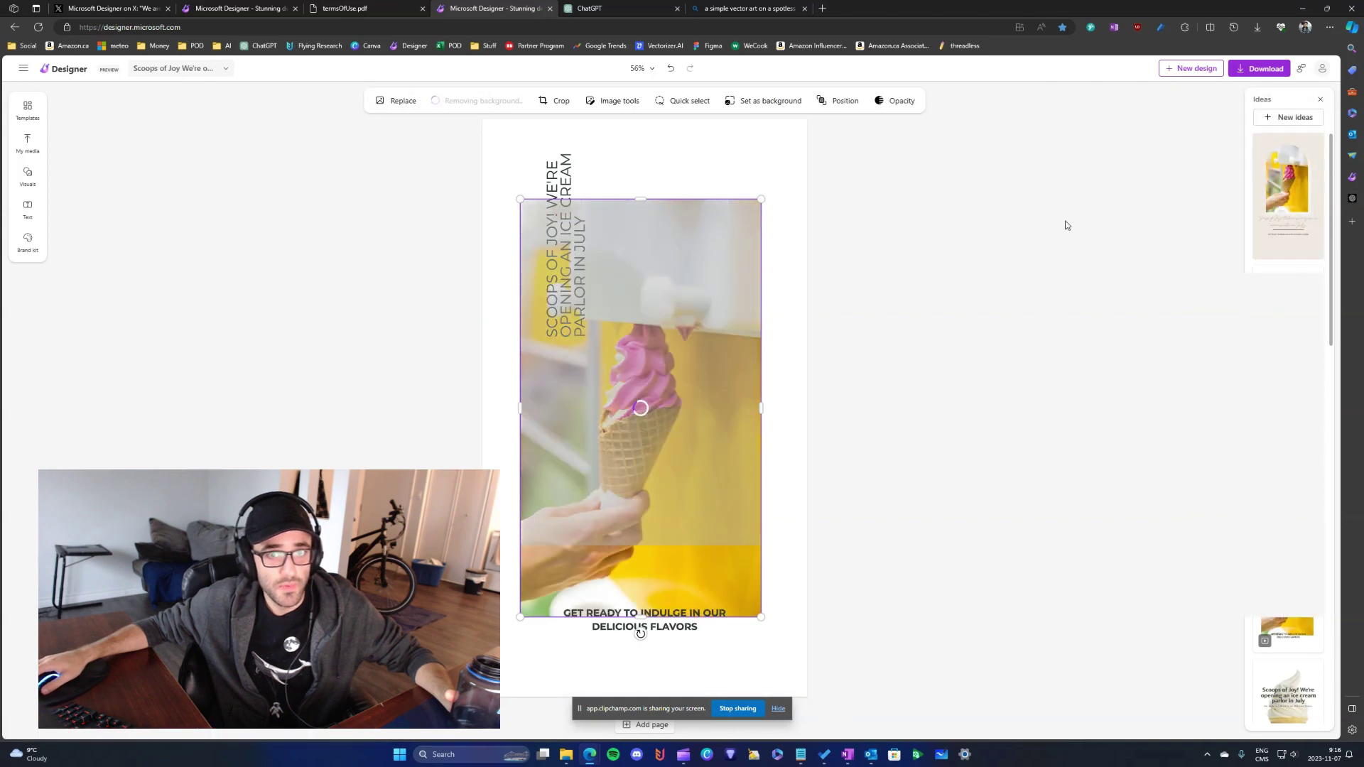
Step: Set the ice cream design's download options to PNG with a transparent background
click(1257, 69)
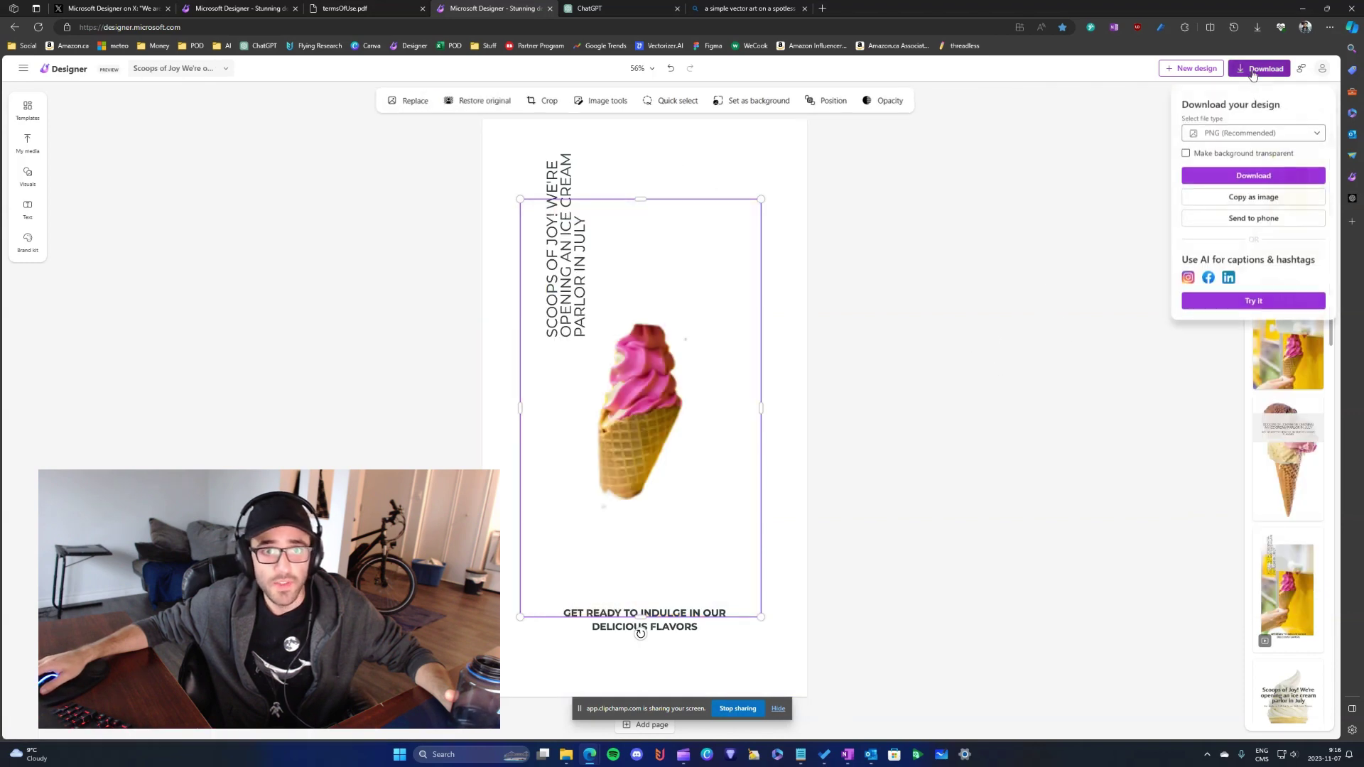
click(1234, 134)
click(1230, 154)
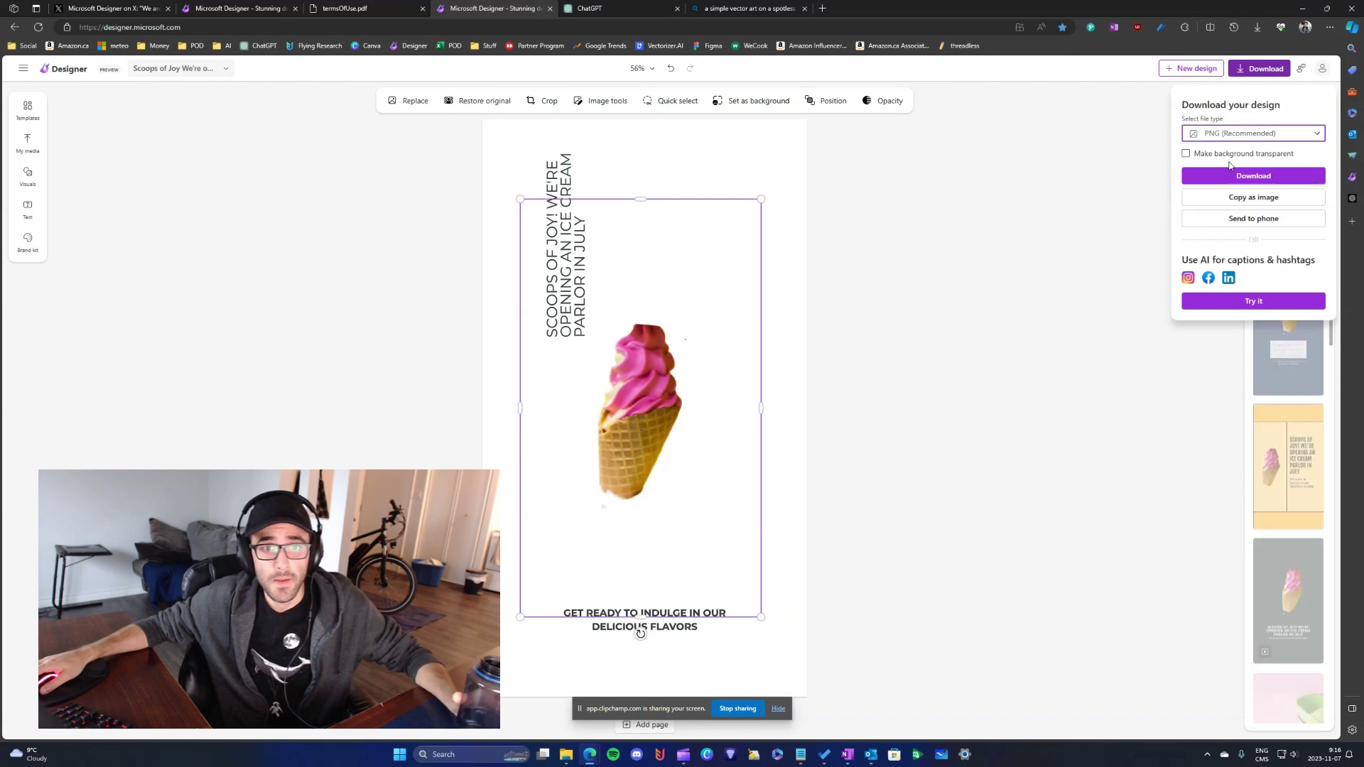
click(1201, 156)
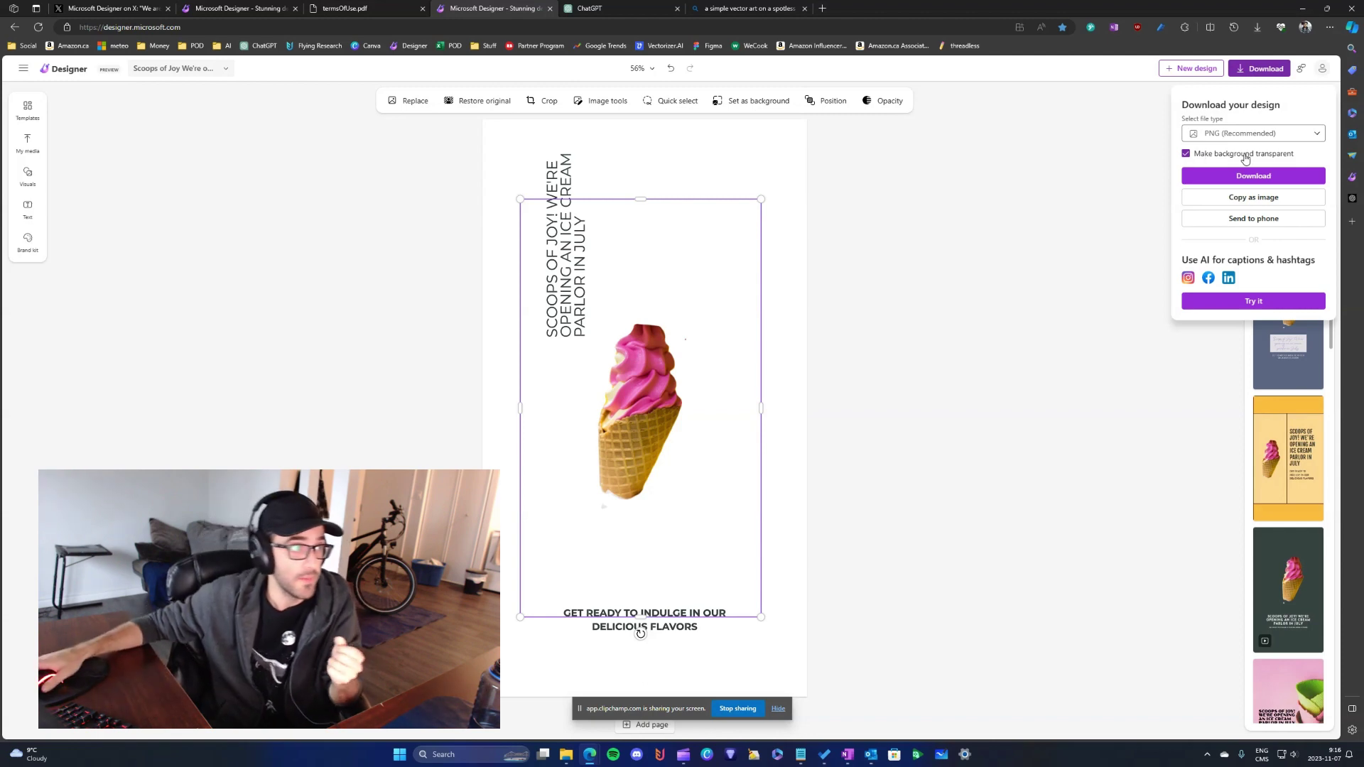
Step: Return to the pottery class design, glance at the saved designs, and start a new design ready for a description
click(234, 8)
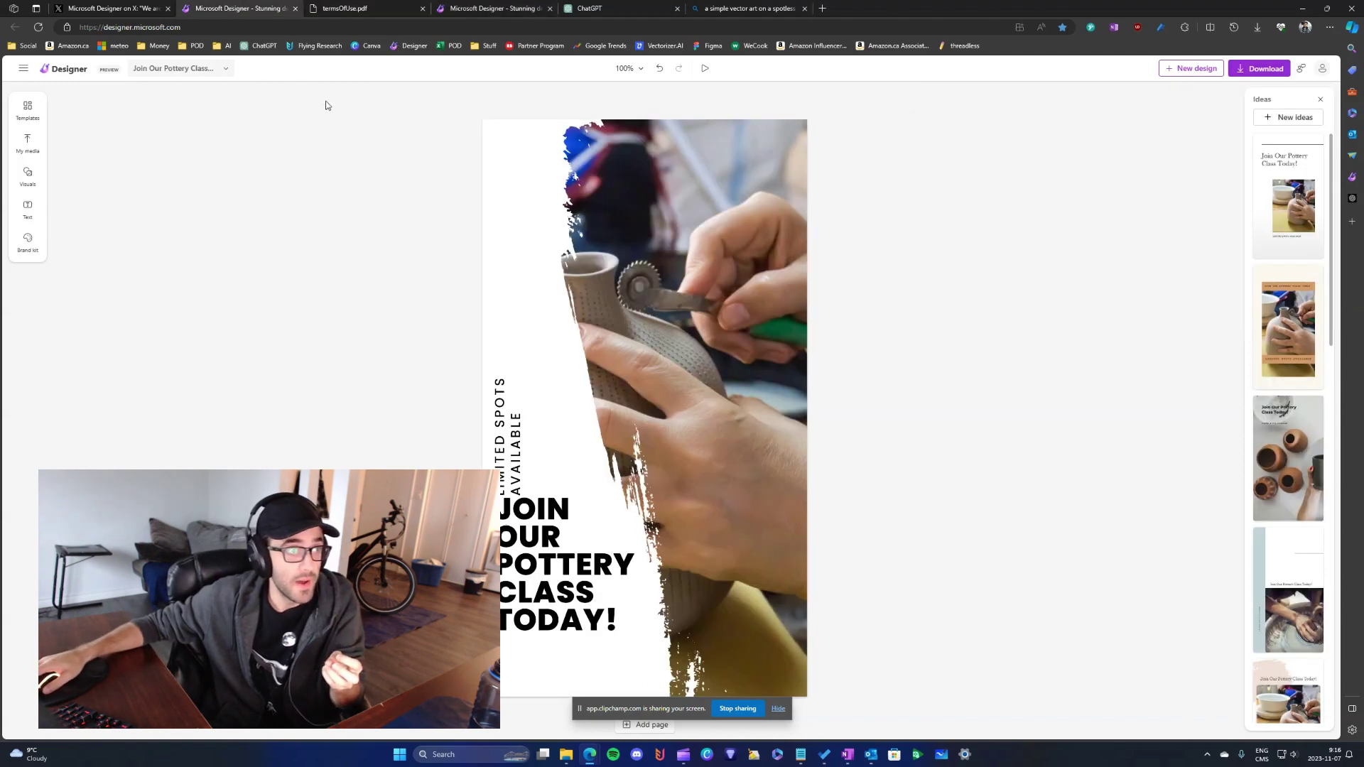
click(68, 76)
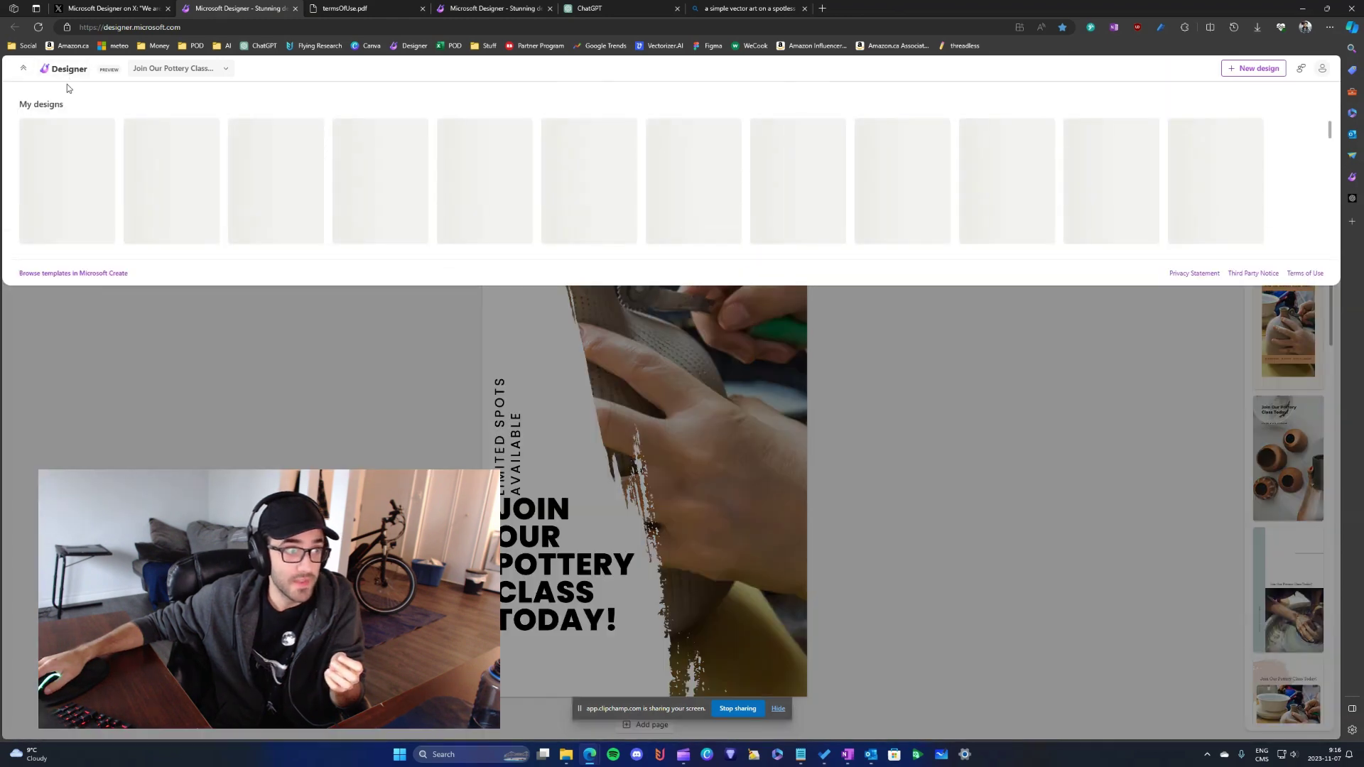
click(170, 425)
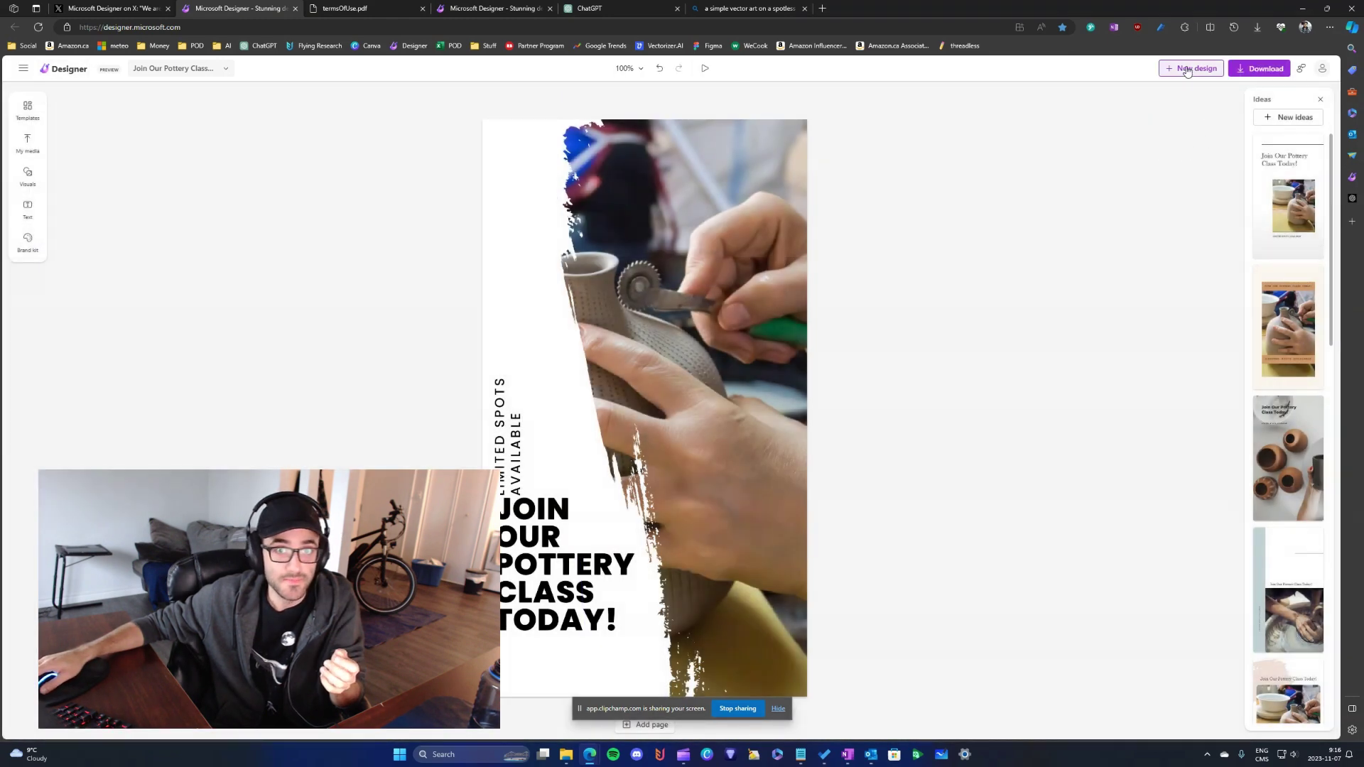
click(1192, 68)
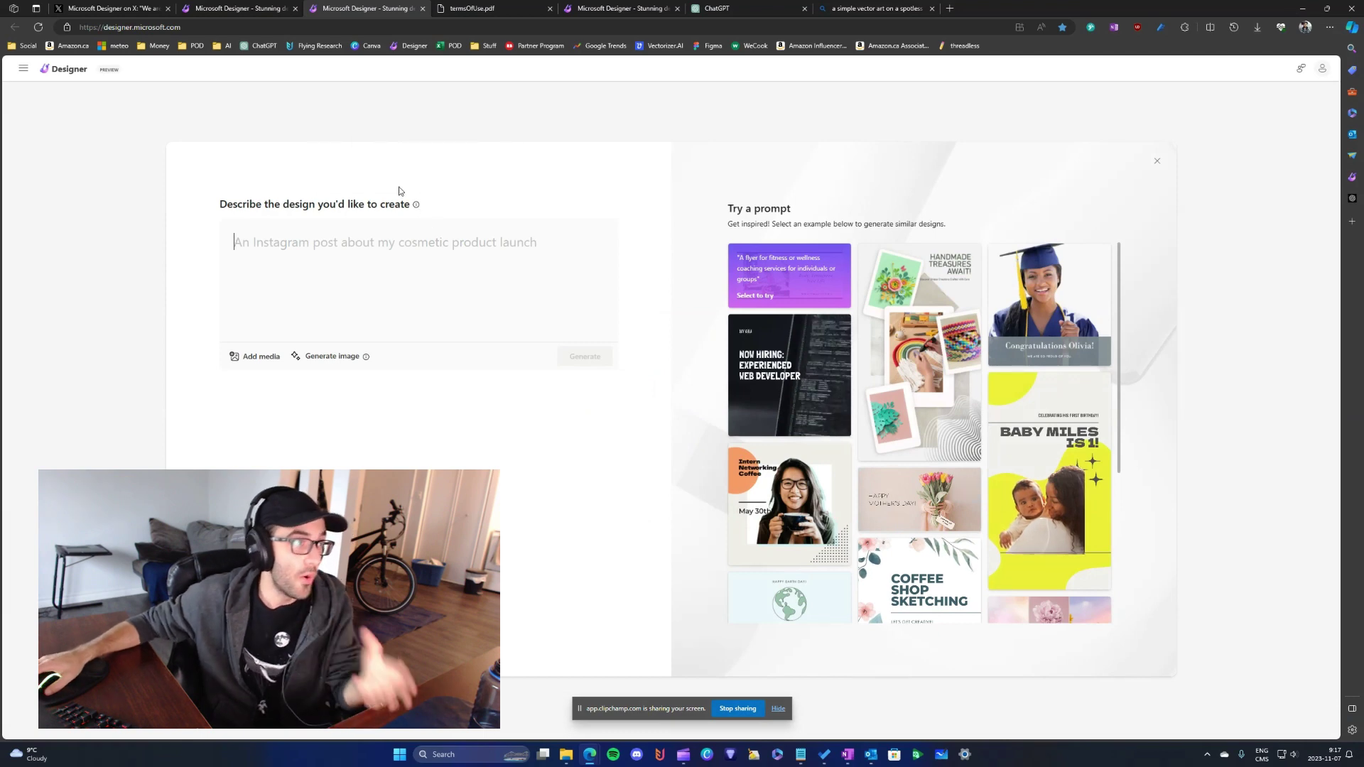
click(393, 266)
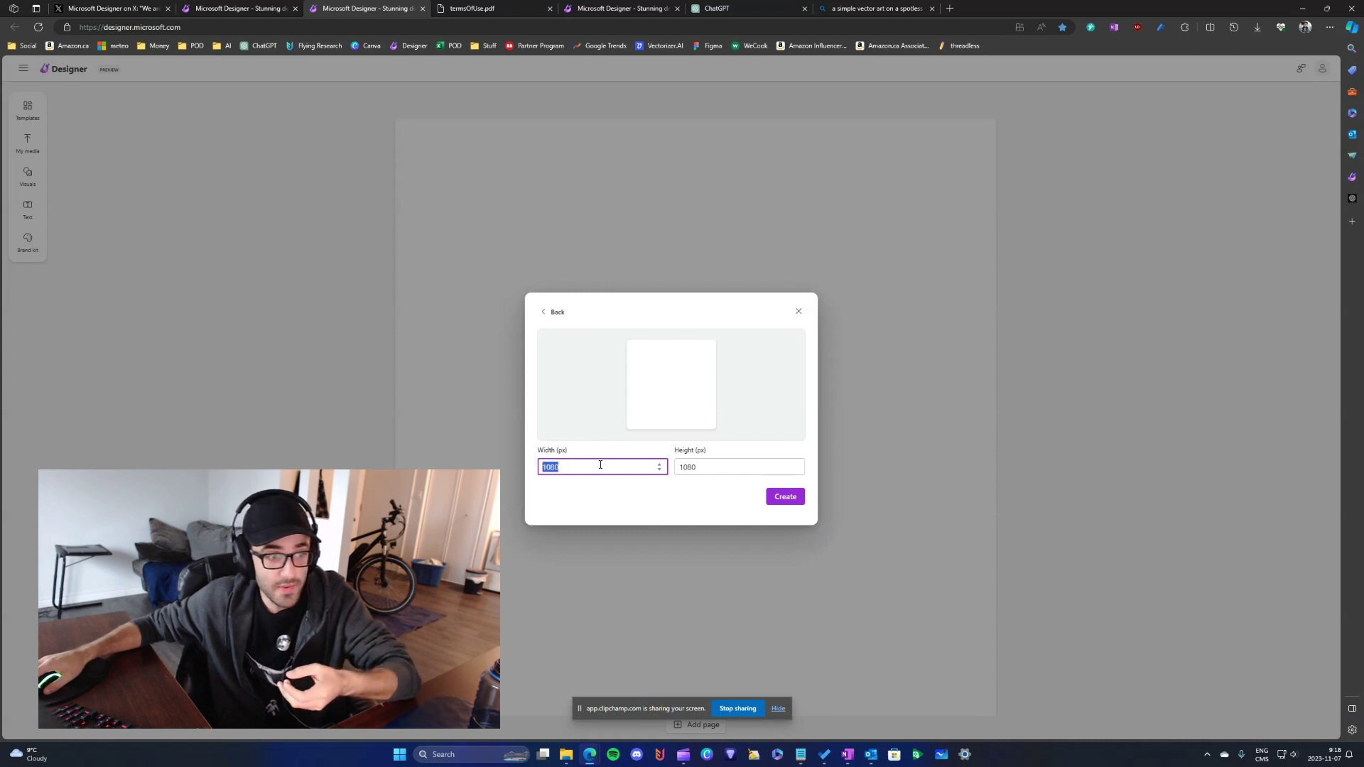
Step: Try to set a custom canvas size of 4500 px wide by 5400 px high, and close the size dialog
text(5000)
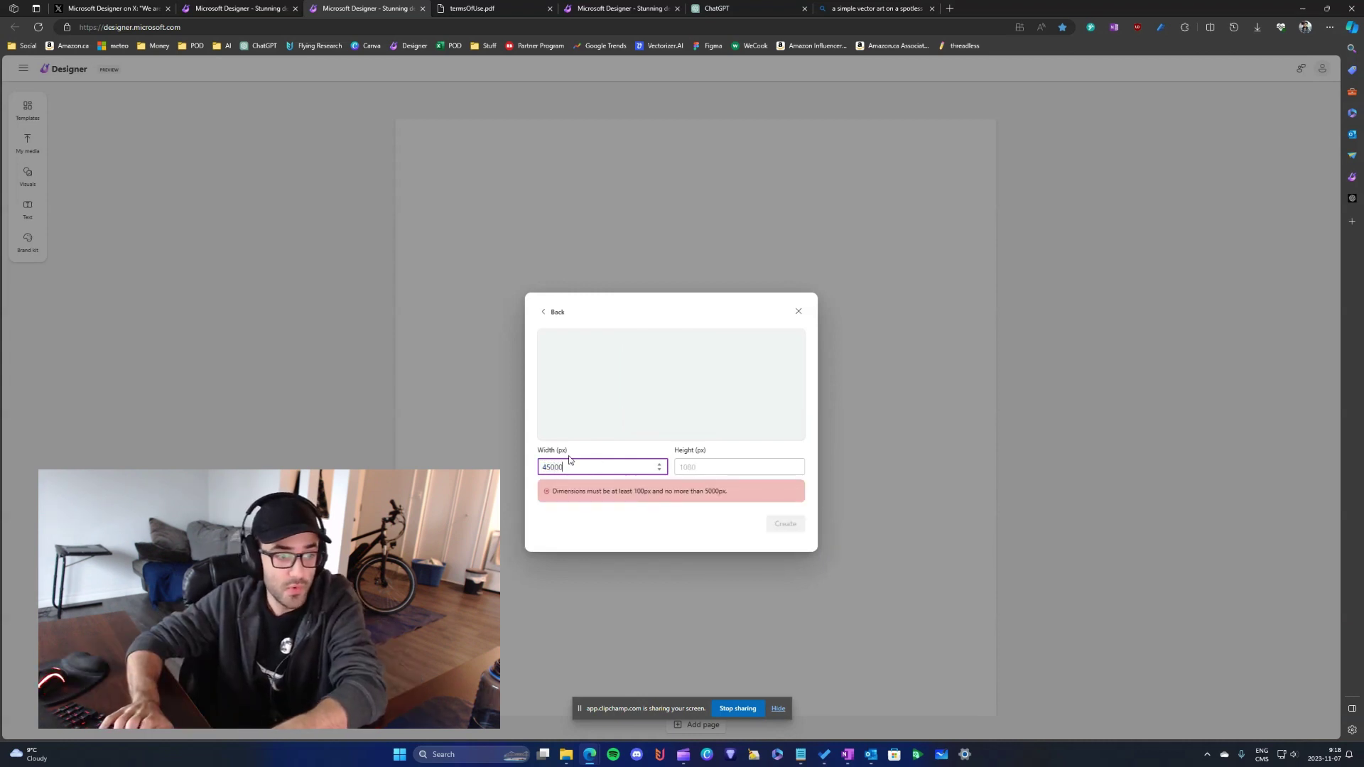
key(BackSpace)
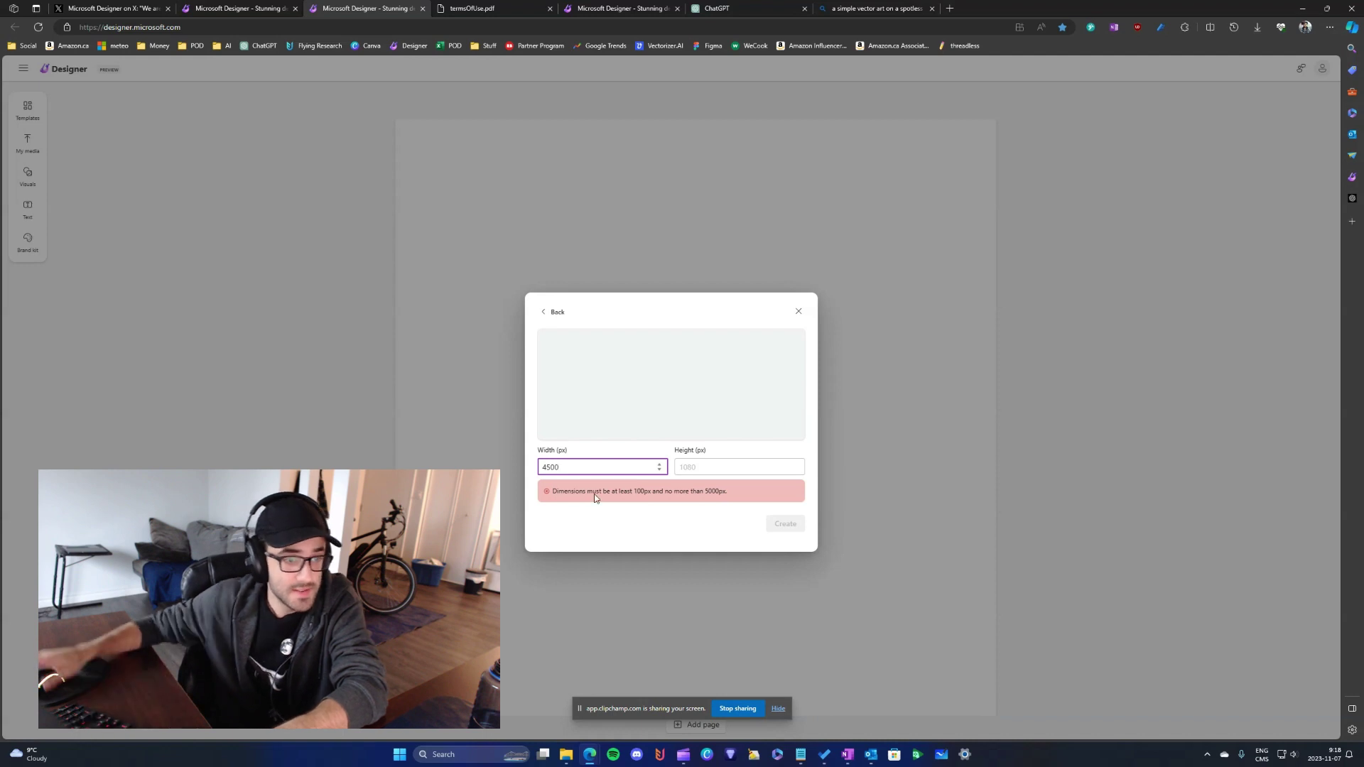
click(689, 467)
text(50)
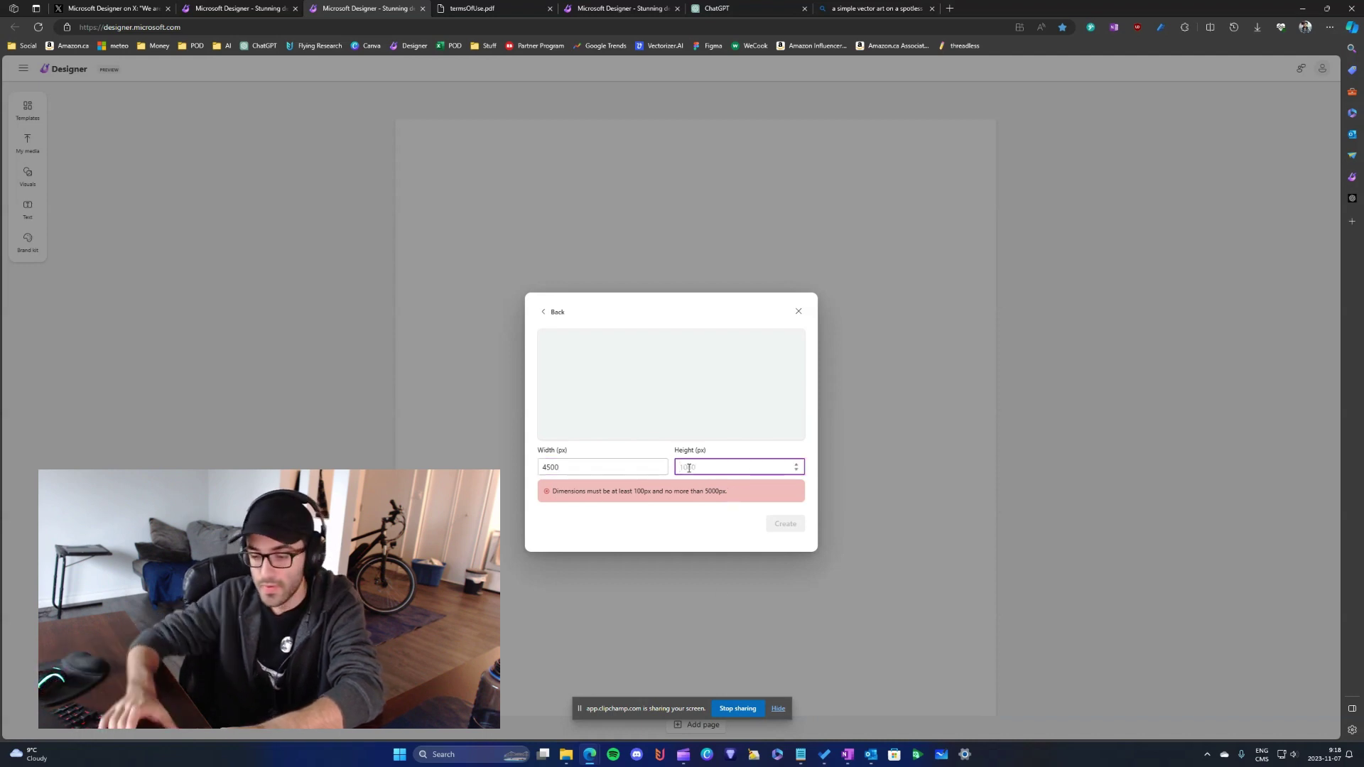
key(BackSpace)
text(400)
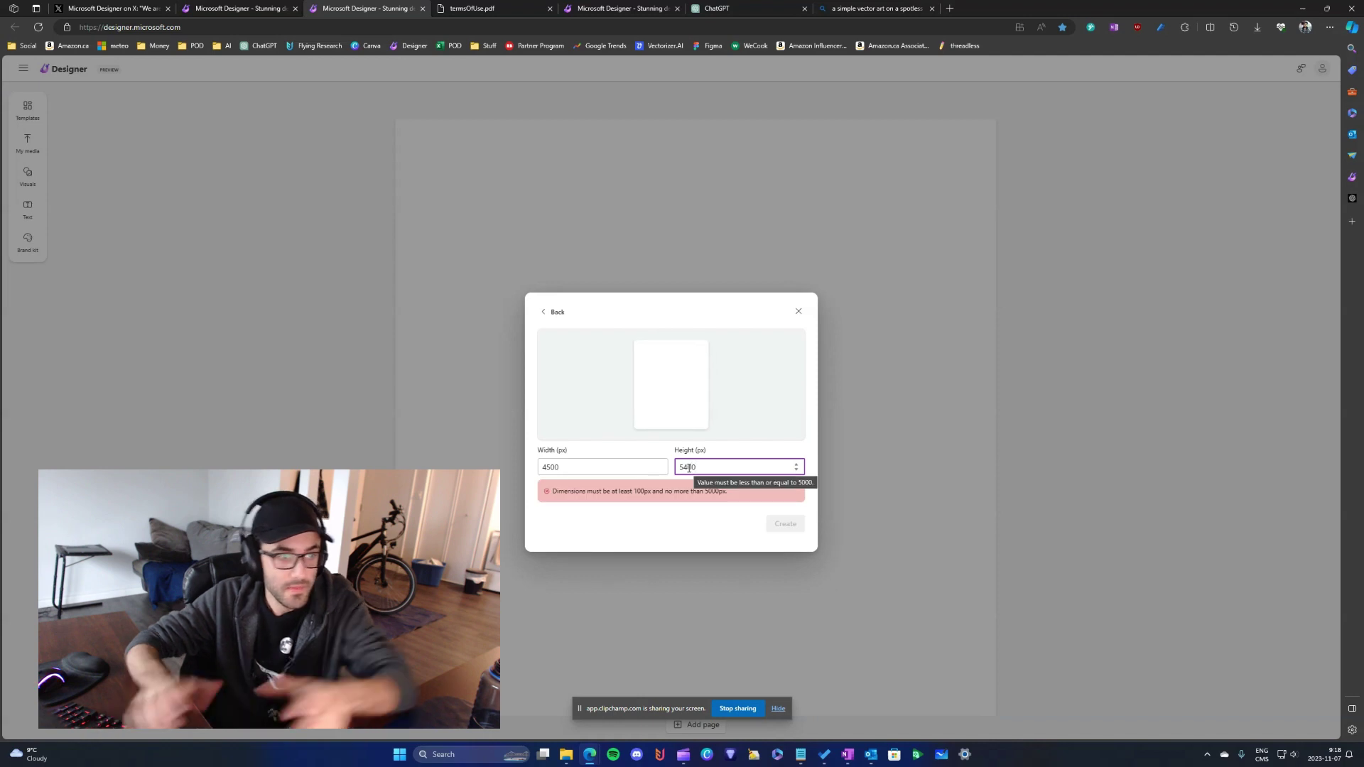
click(709, 492)
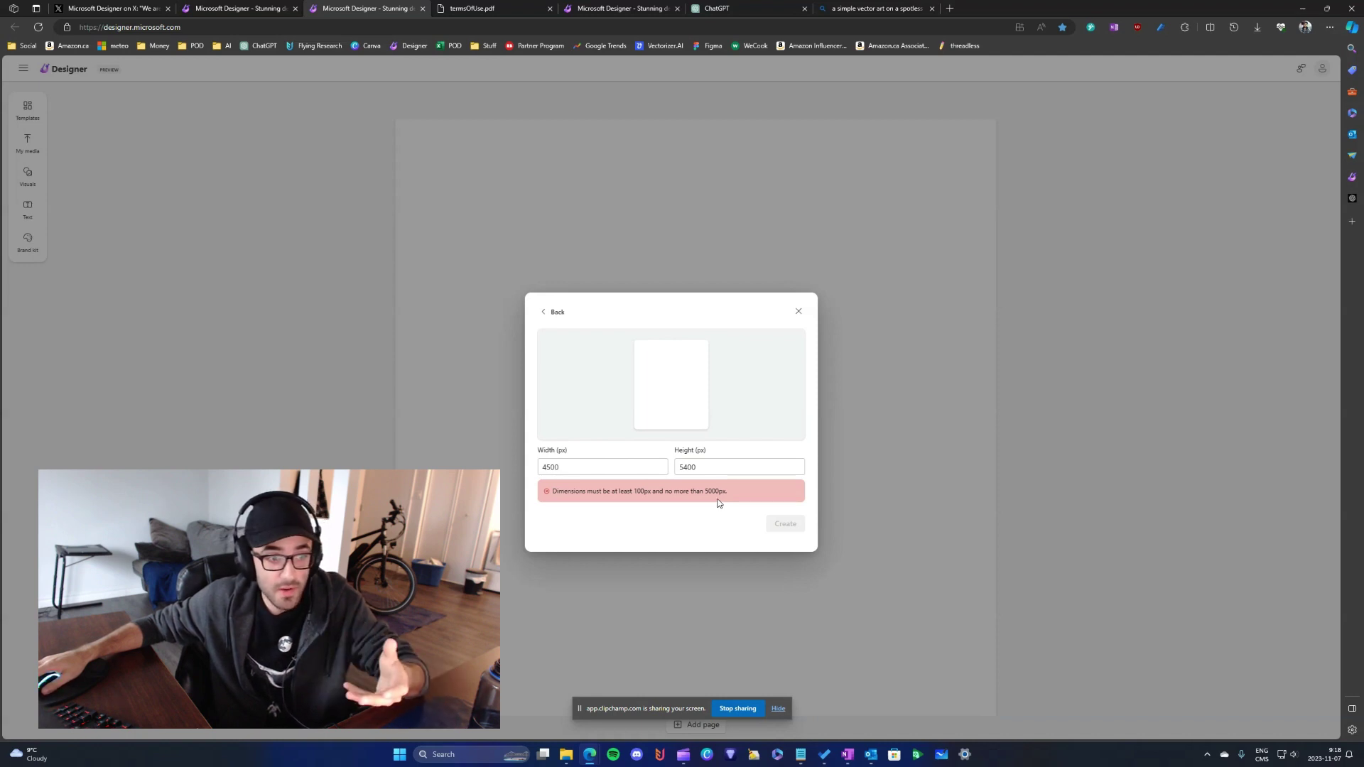
click(555, 467)
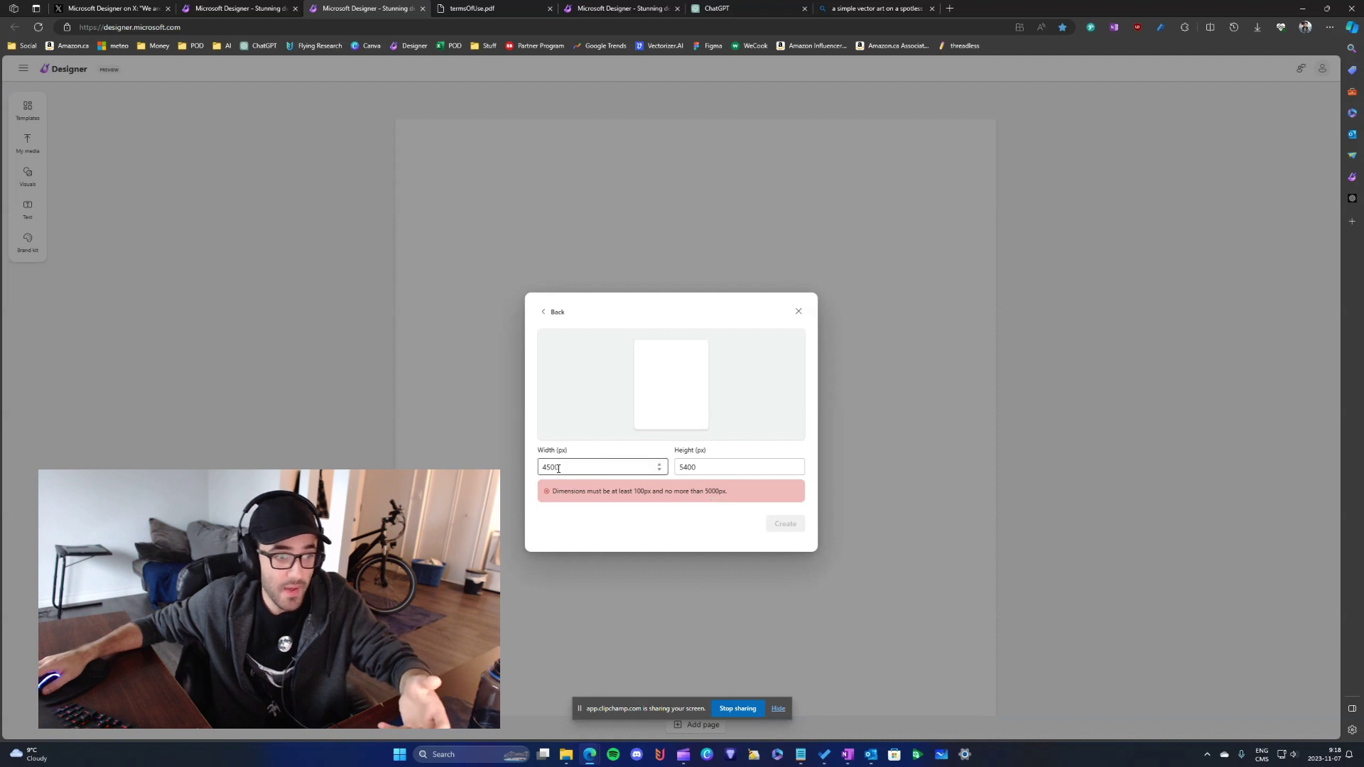
click(715, 467)
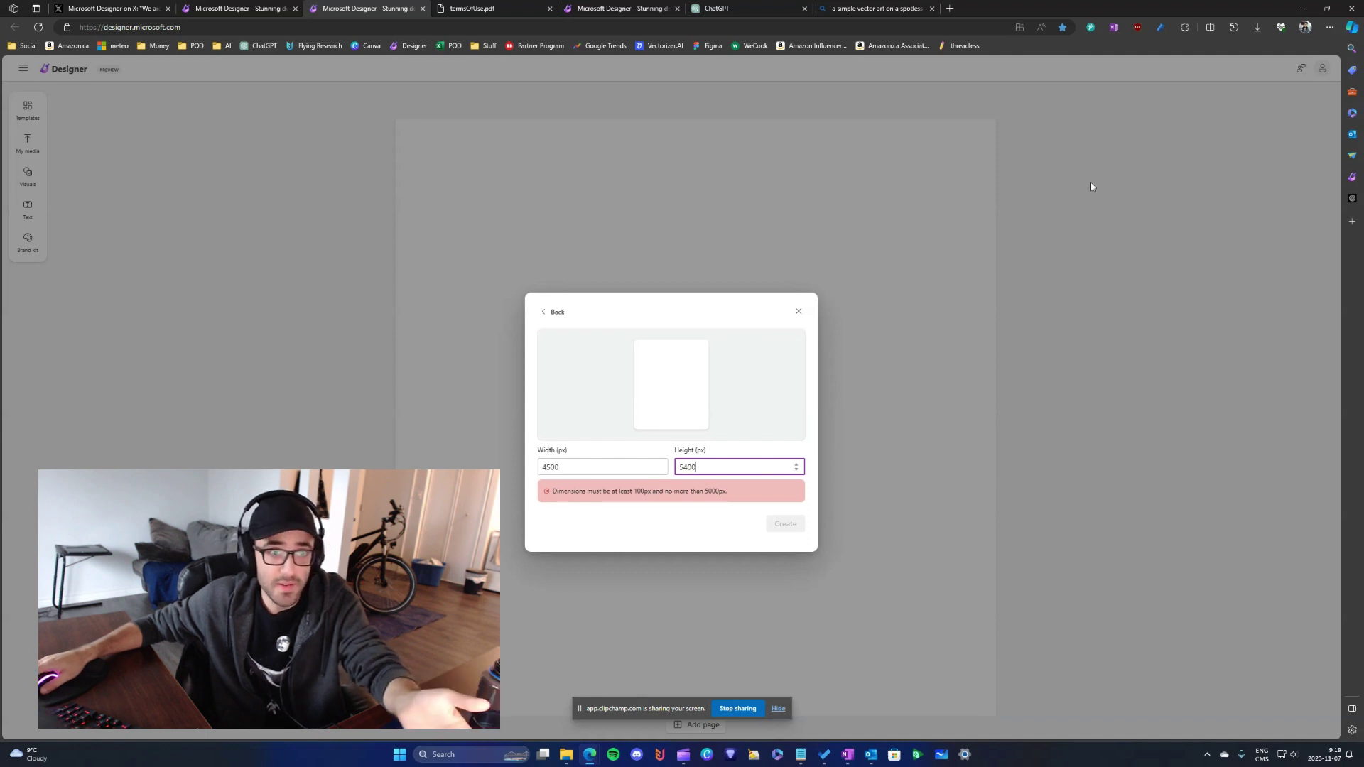
click(800, 313)
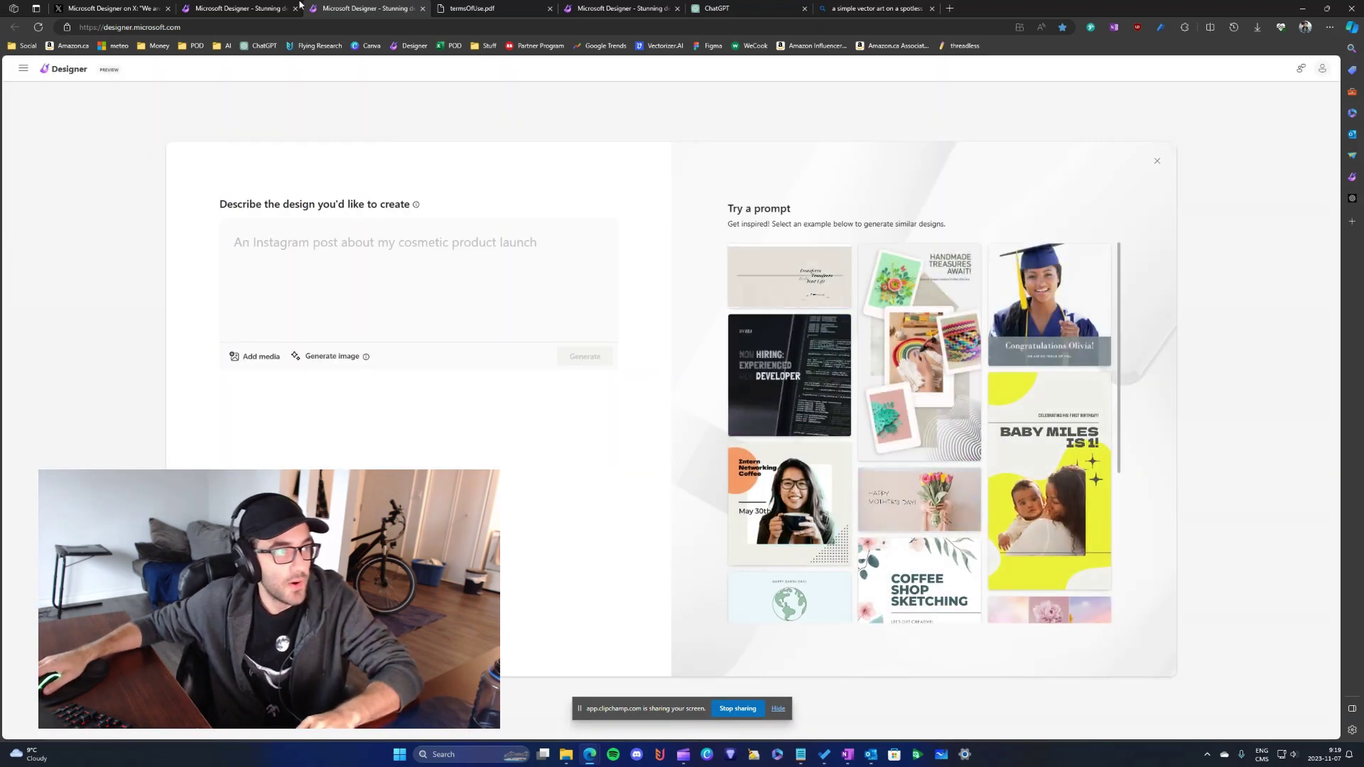
Step: Return to the pottery class design and open the AI captions and hashtags tool from its download options
click(253, 6)
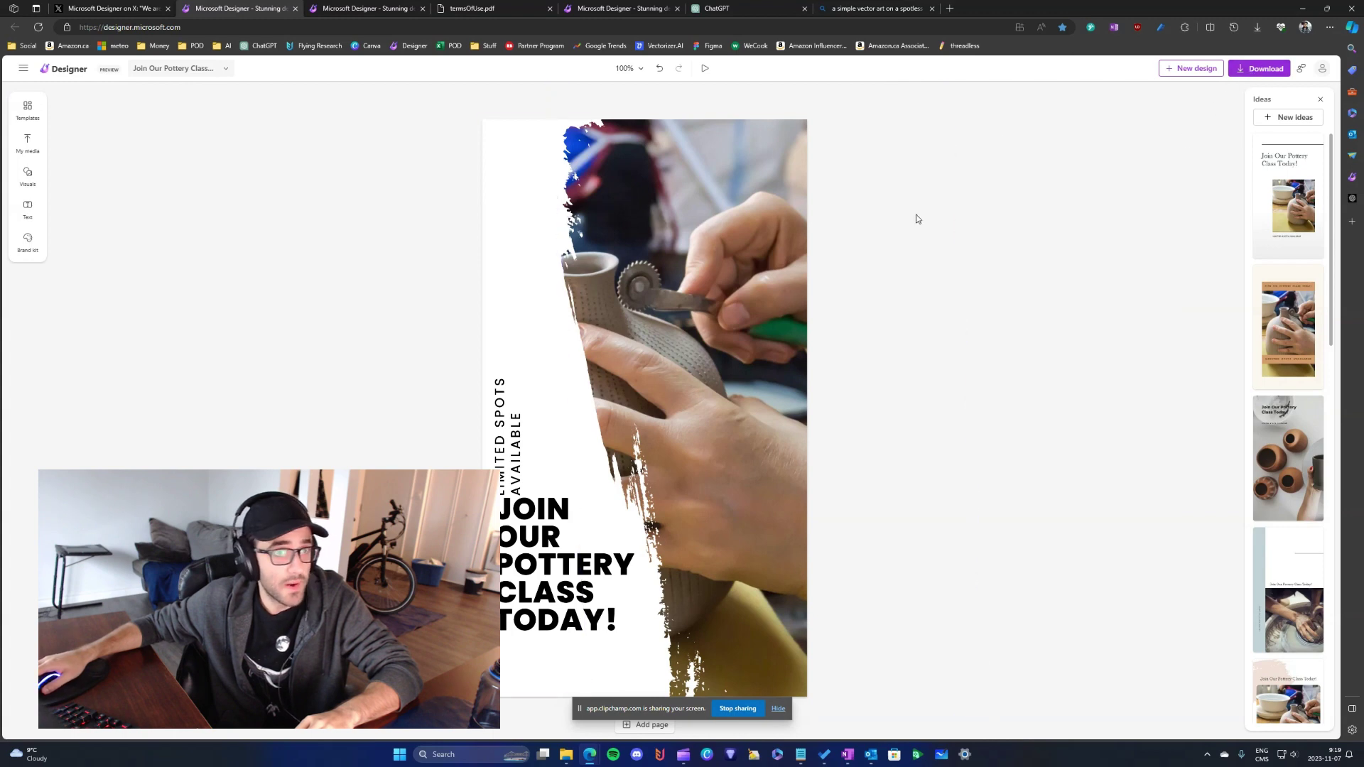
click(1250, 73)
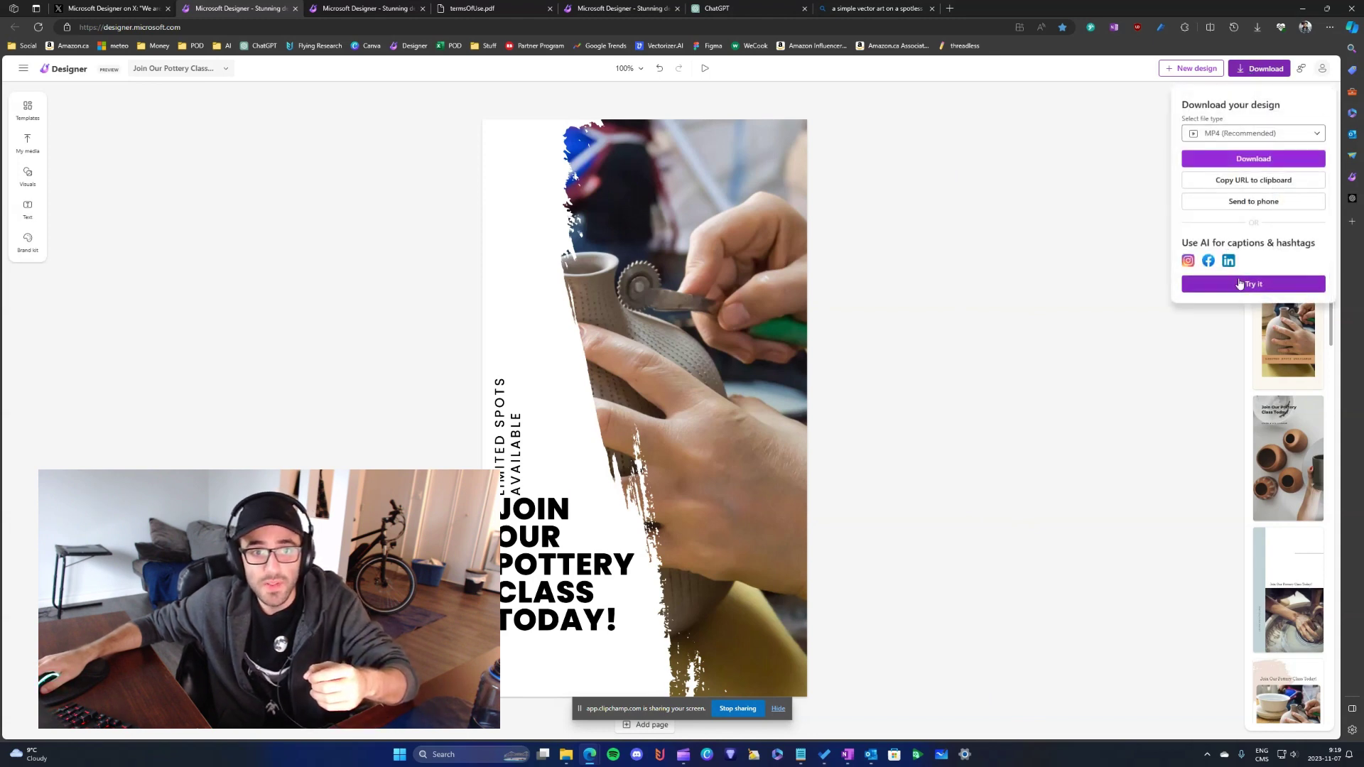
click(1240, 283)
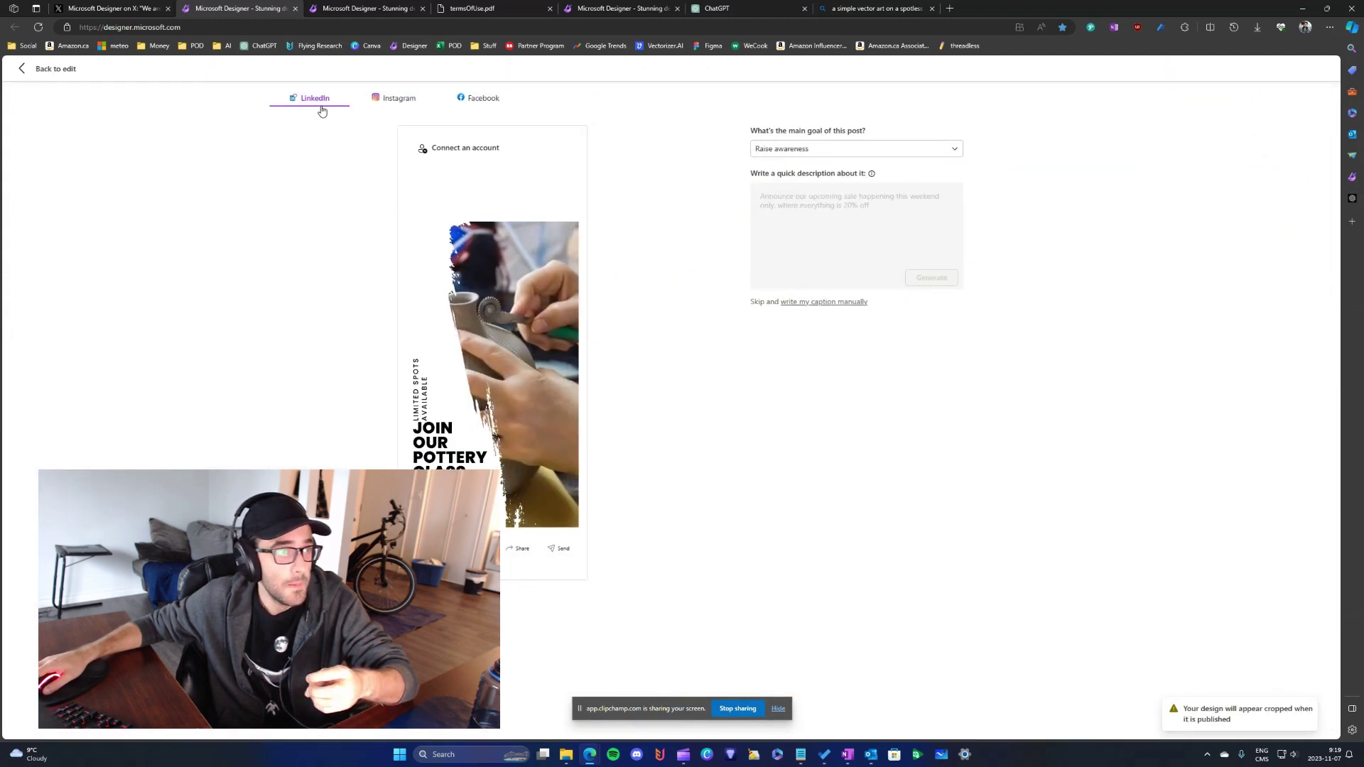
Step: Compare the pottery post previews for Instagram, Facebook and LinkedIn, and go back to editing the design
click(388, 102)
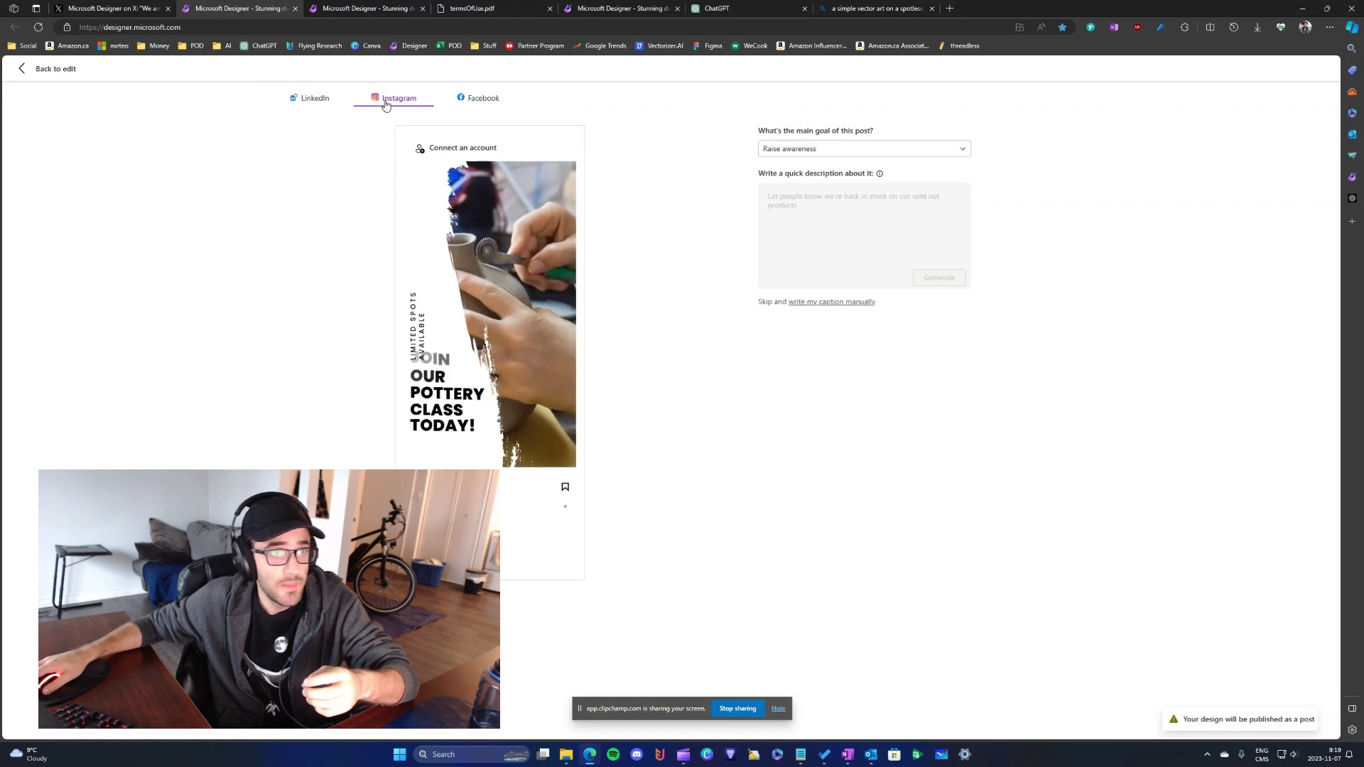
click(501, 103)
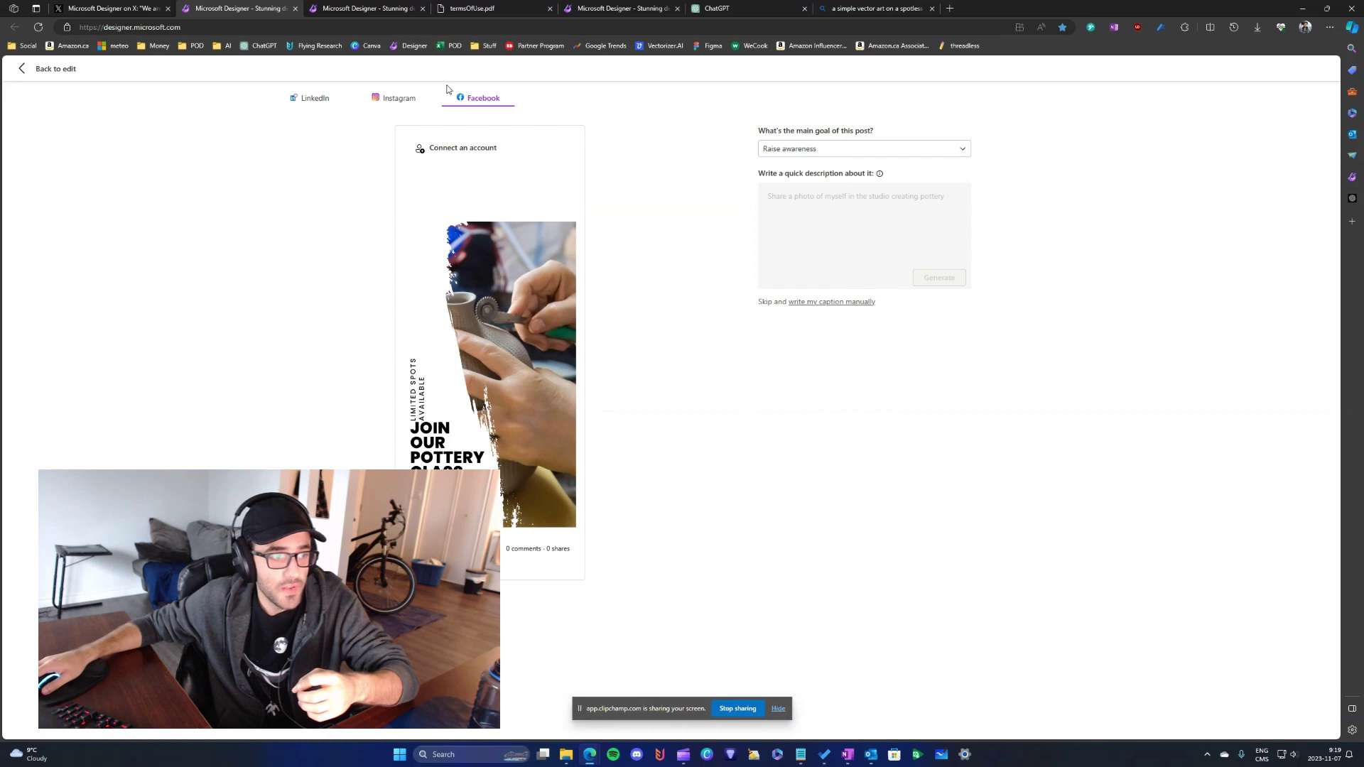
click(391, 104)
click(313, 104)
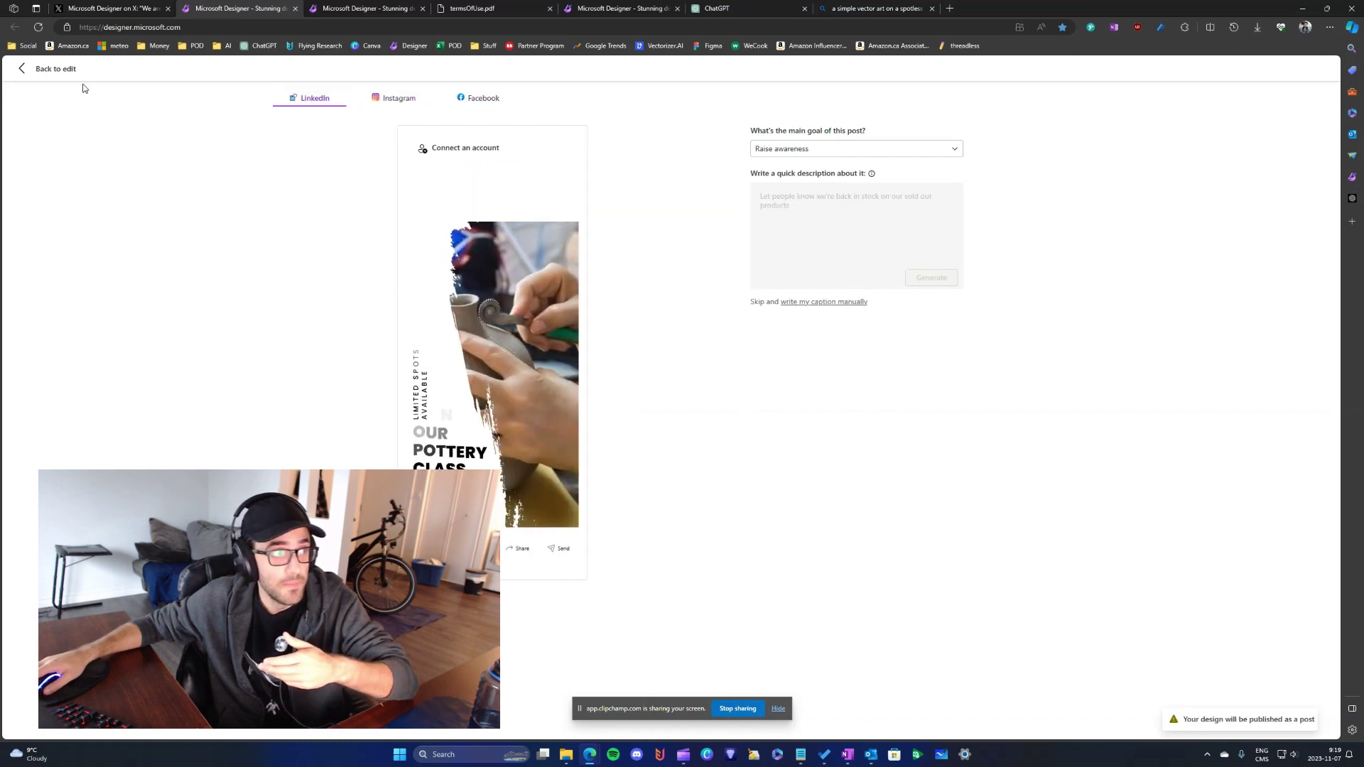
click(24, 71)
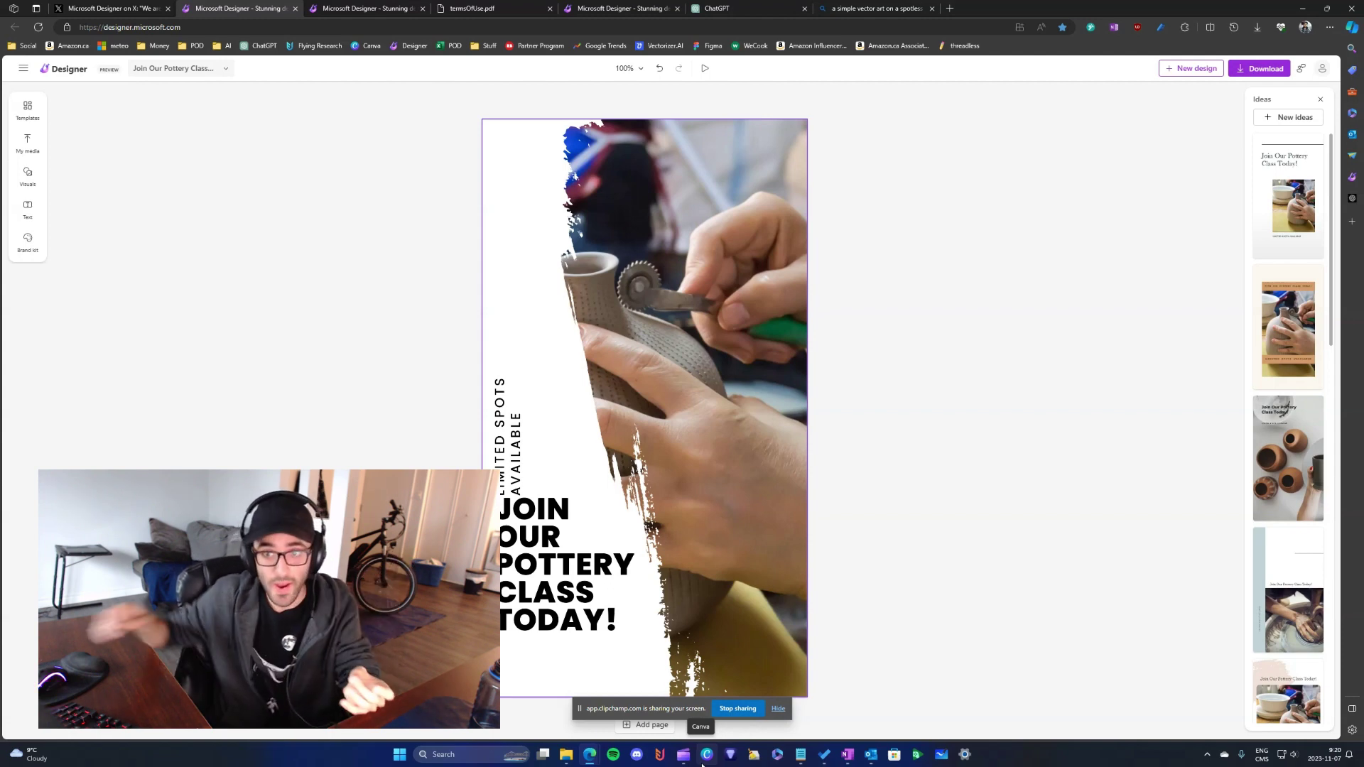
Step: Glance at the saved designs, open a new design page, and return to the pottery class design
click(1139, 328)
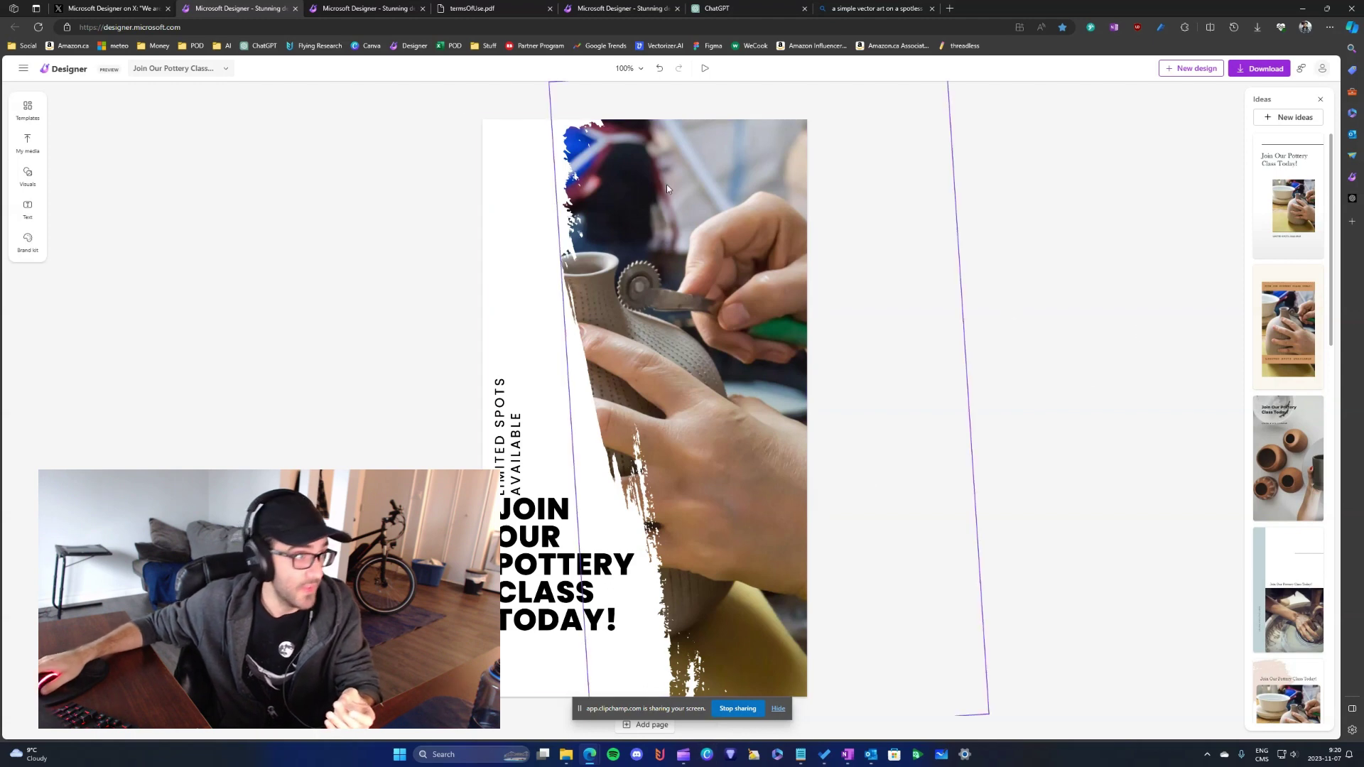
click(71, 74)
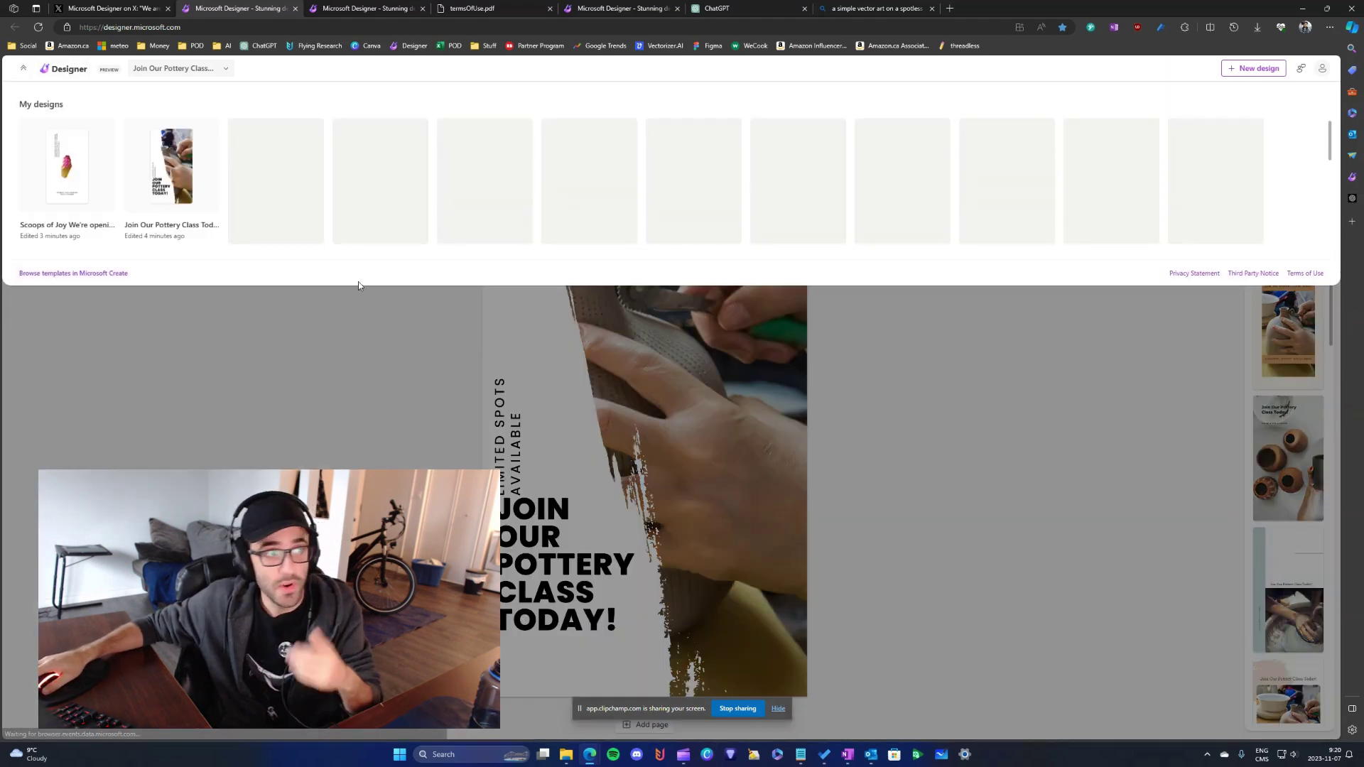
click(294, 378)
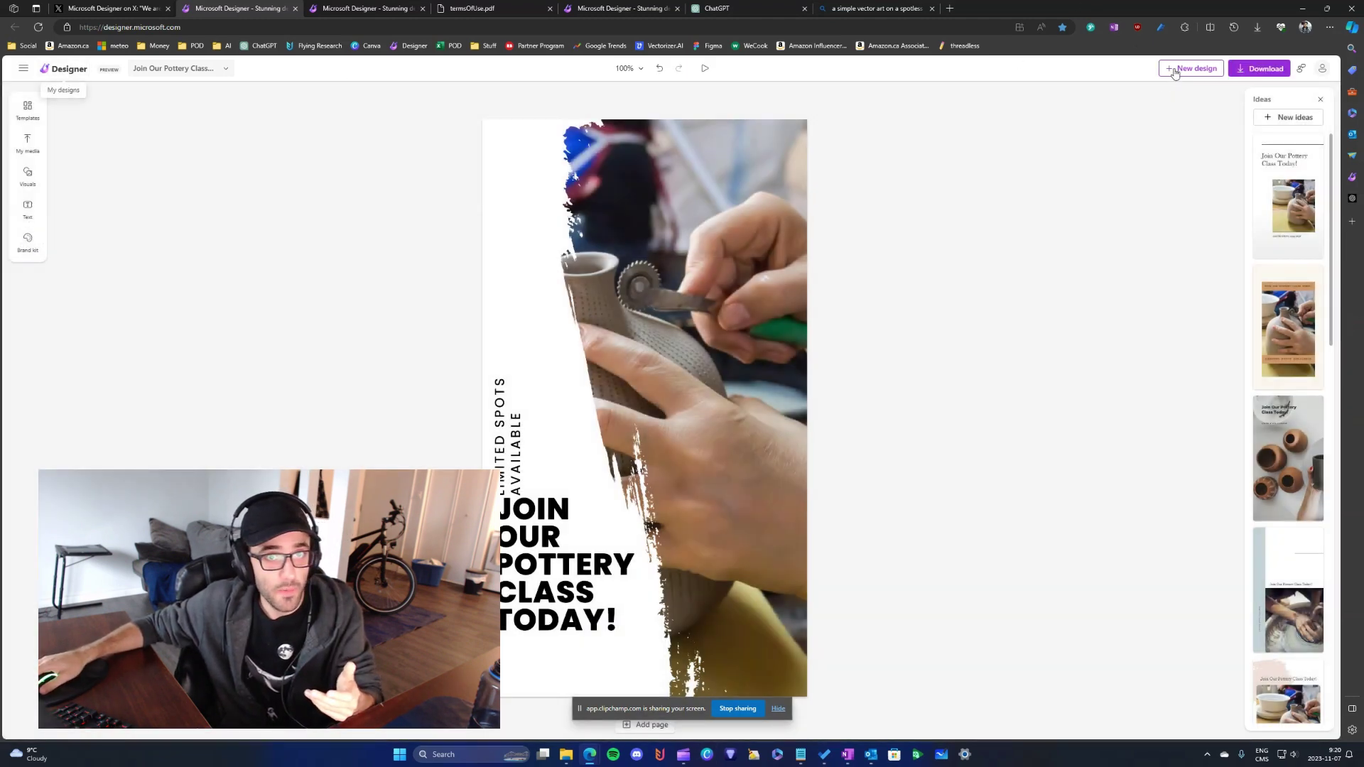
click(1173, 68)
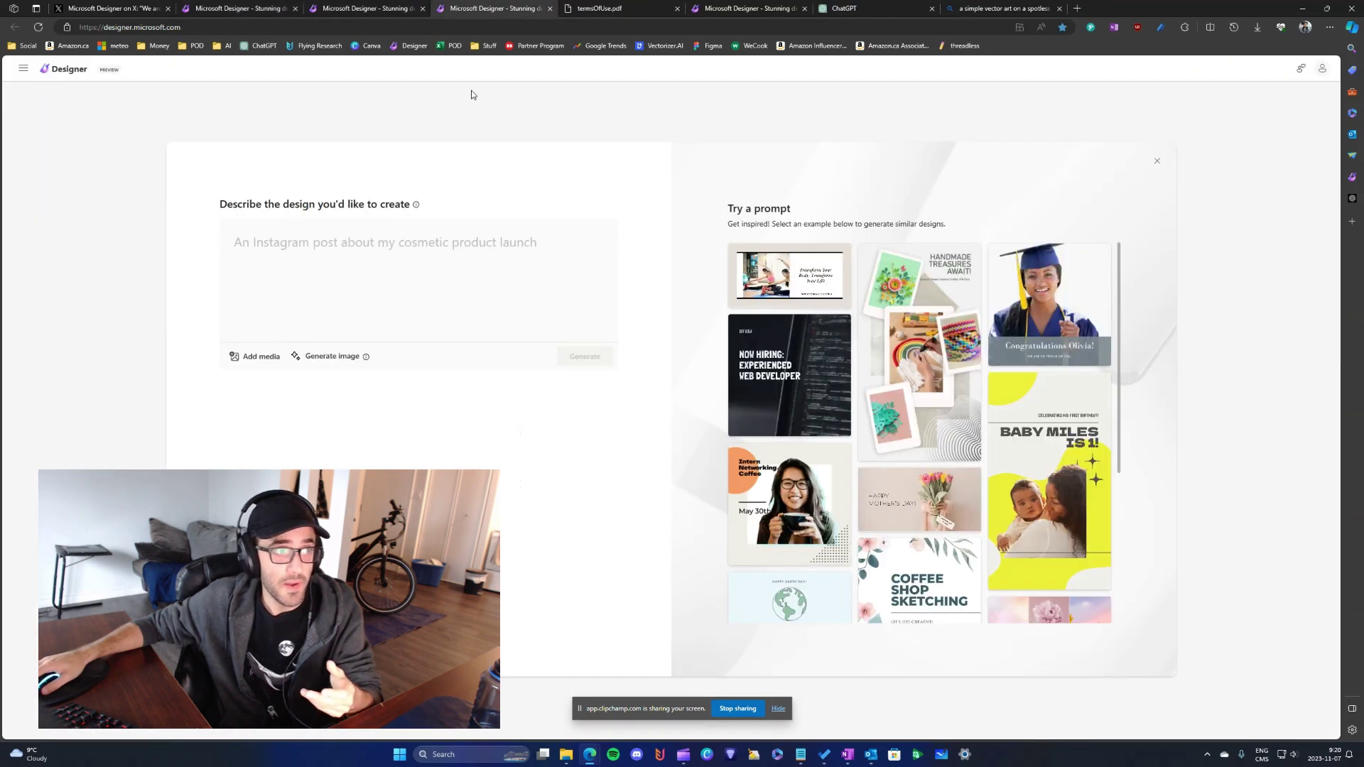
click(236, 10)
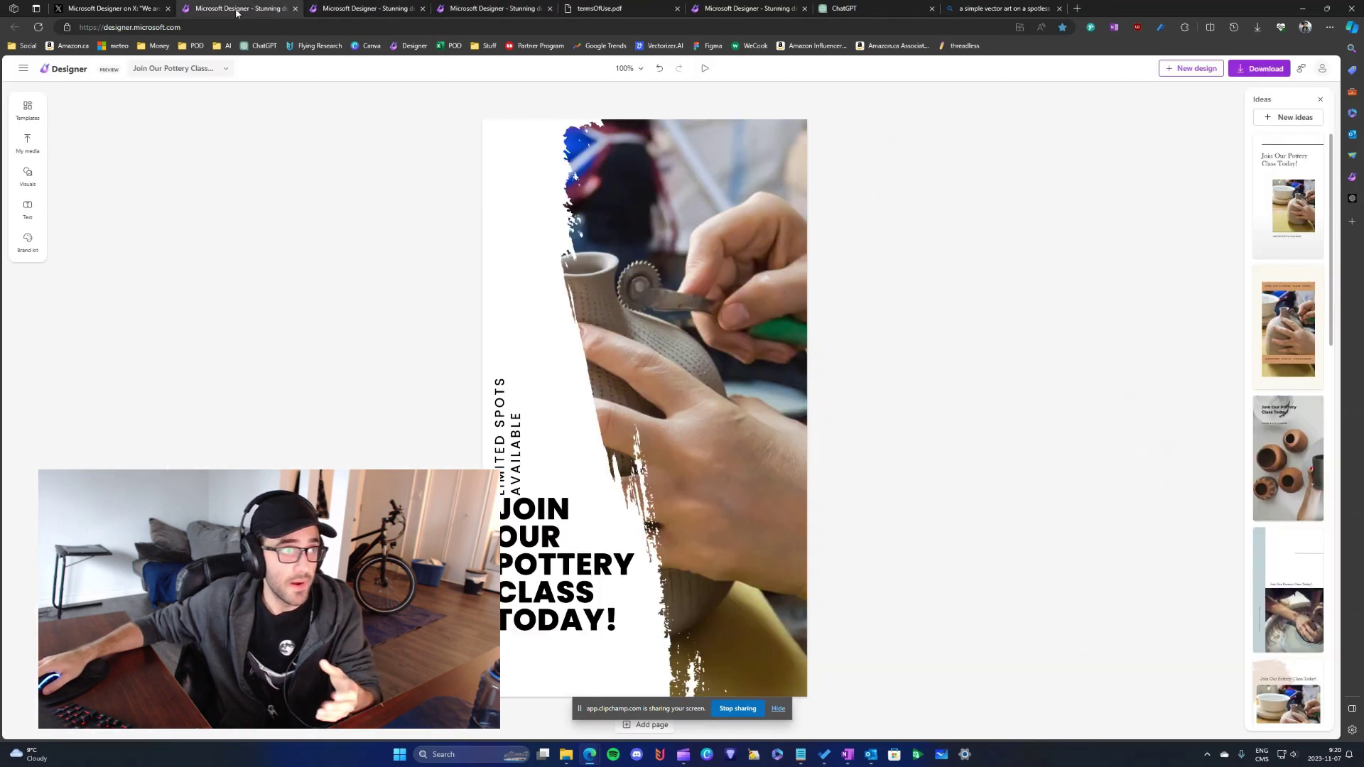
Step: Create a blank design using the 1080 x 1920 px Instagram story size
click(296, 8)
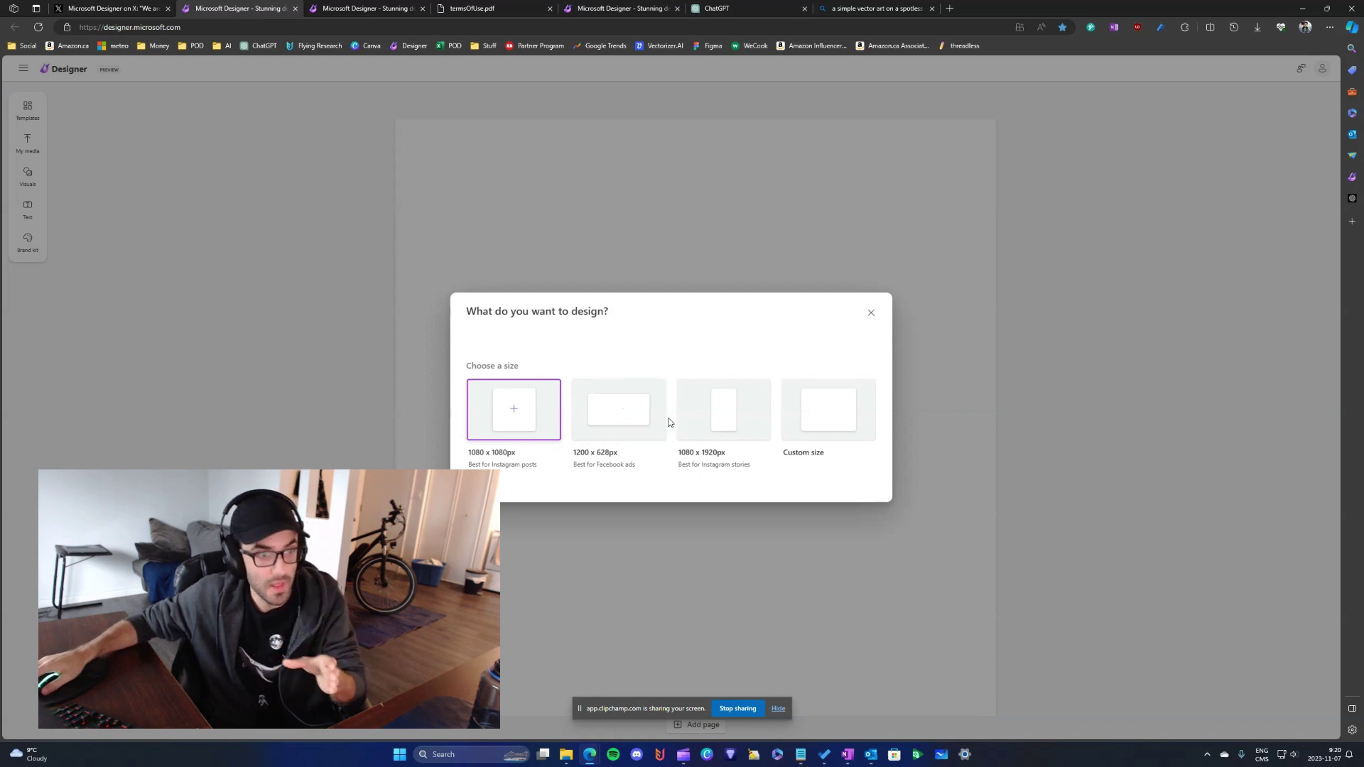
click(722, 419)
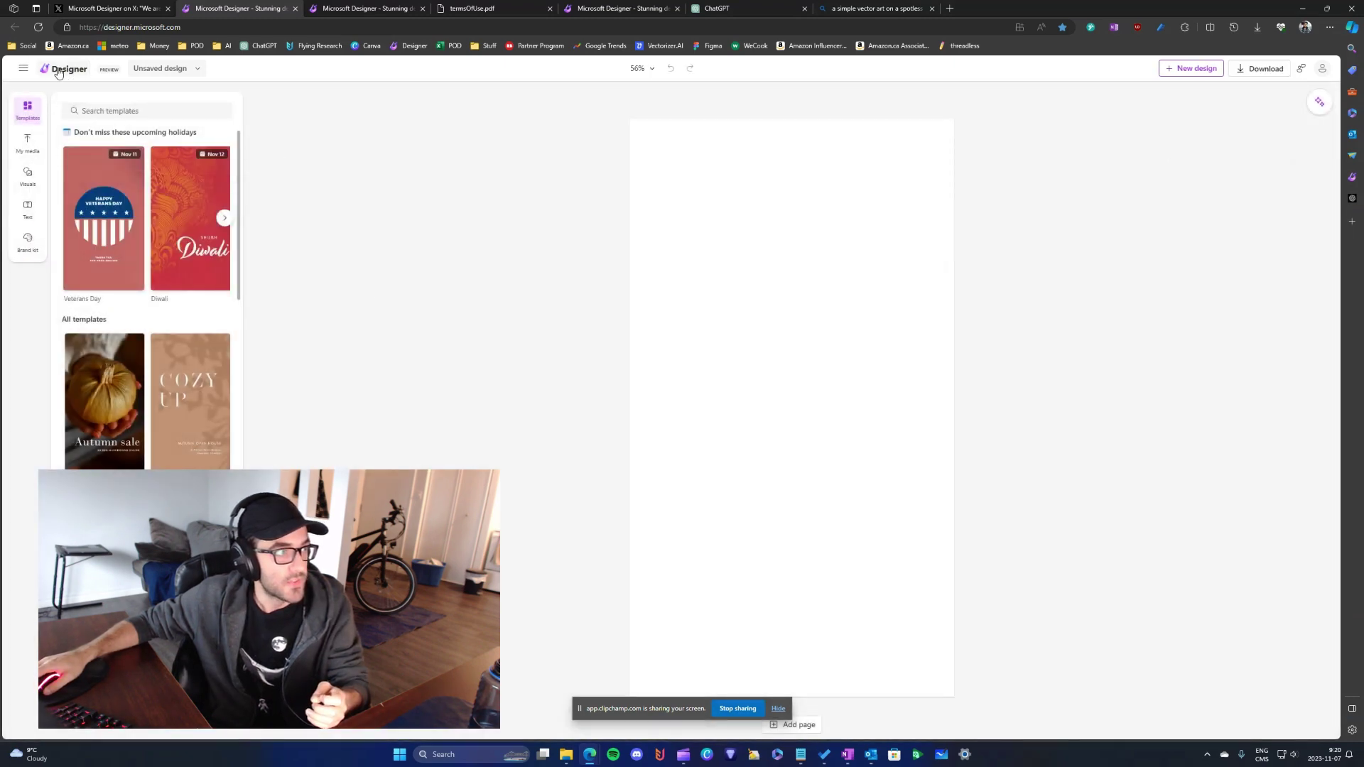
mouse_move(68, 68)
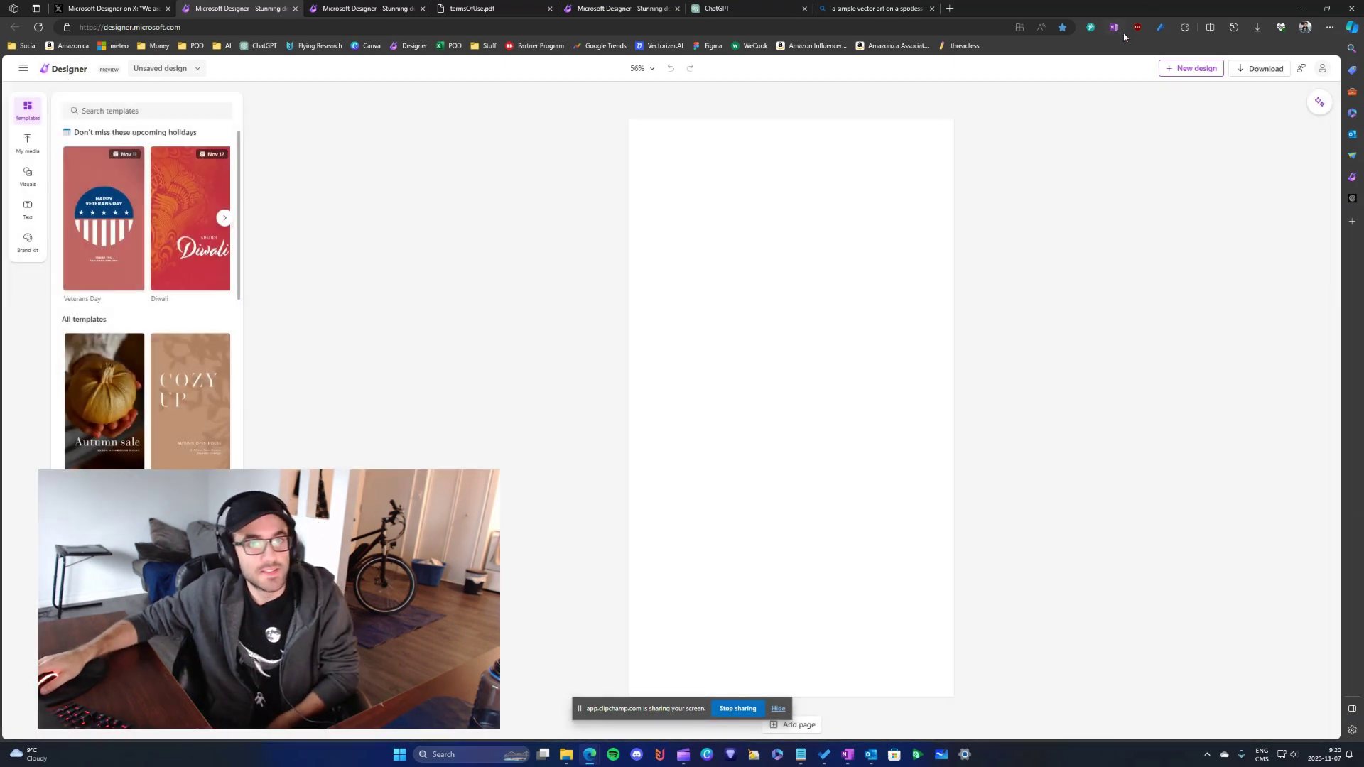
Step: Start a new design without choosing a preset size and generate templates from the description "a youtube template with a dog saying hi"
click(1192, 72)
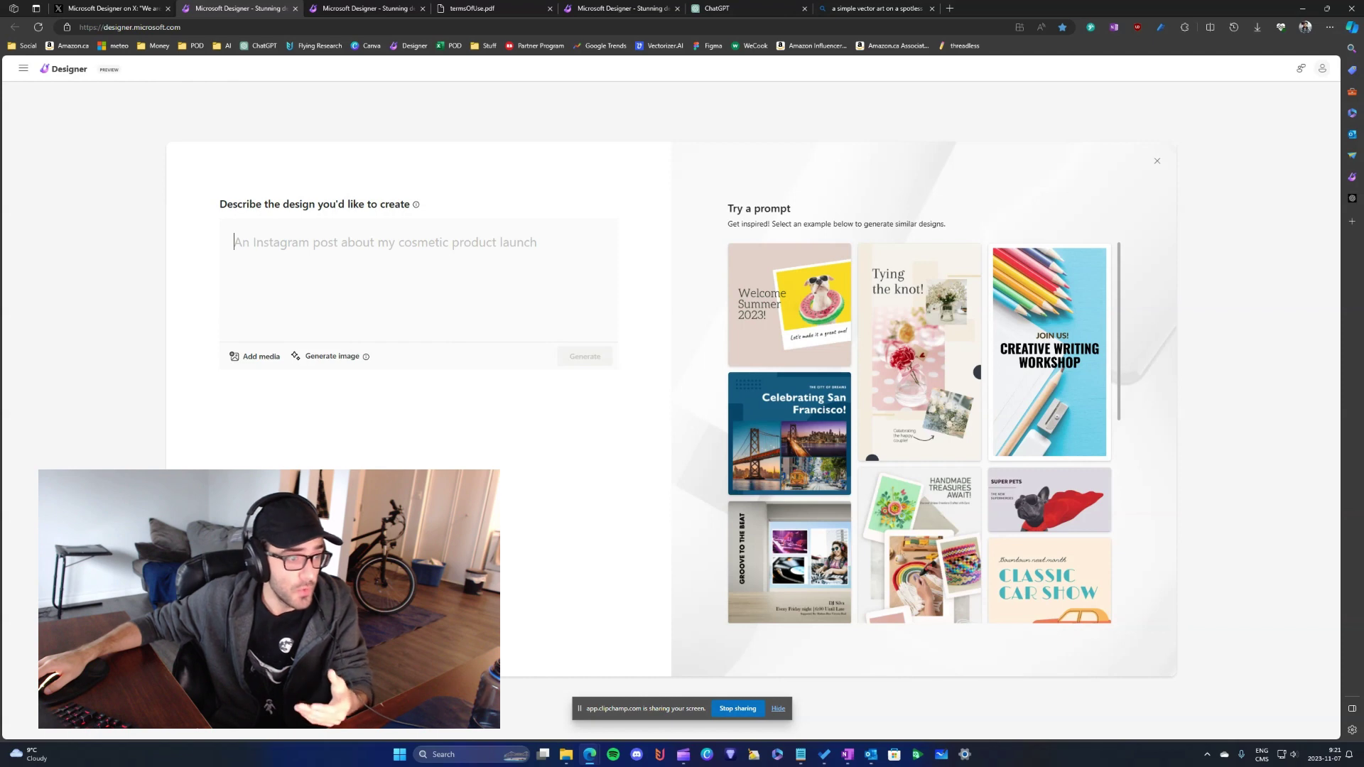
key(Escape)
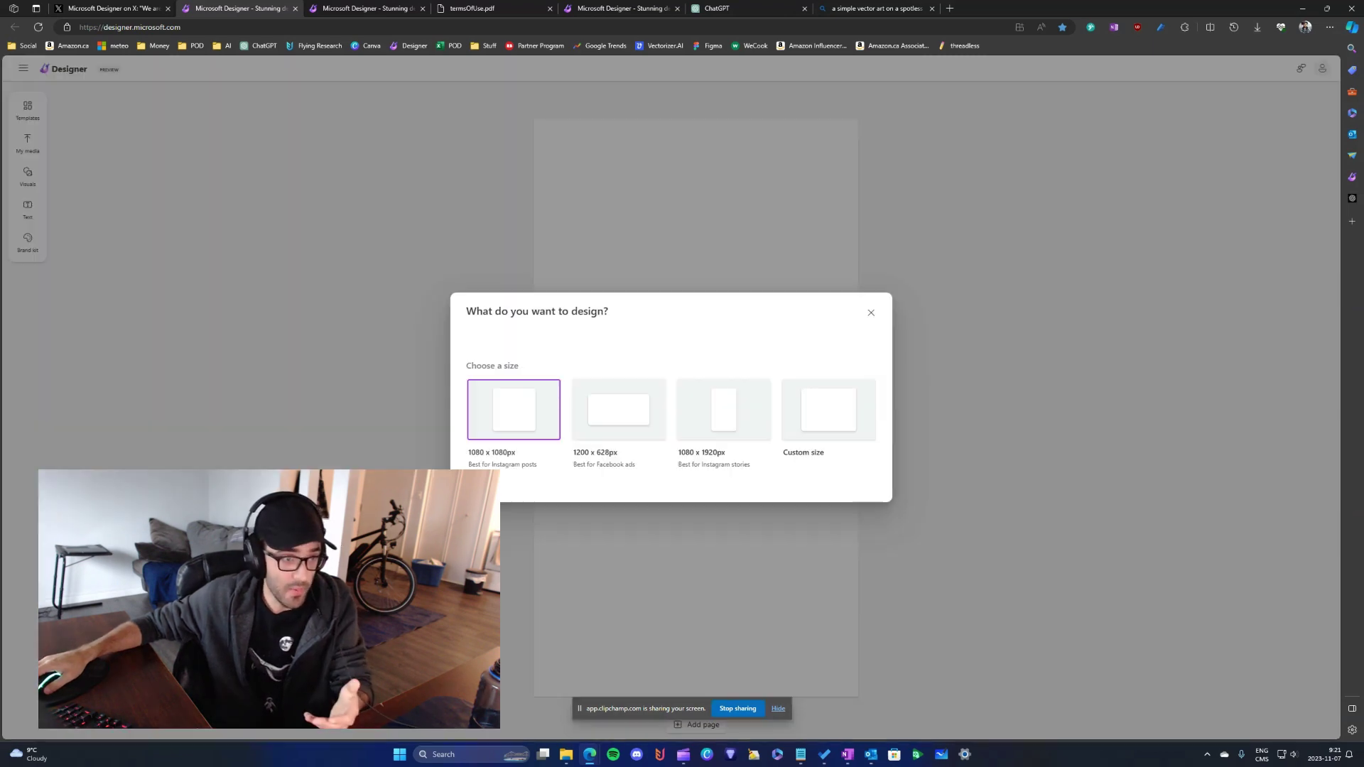
click(872, 316)
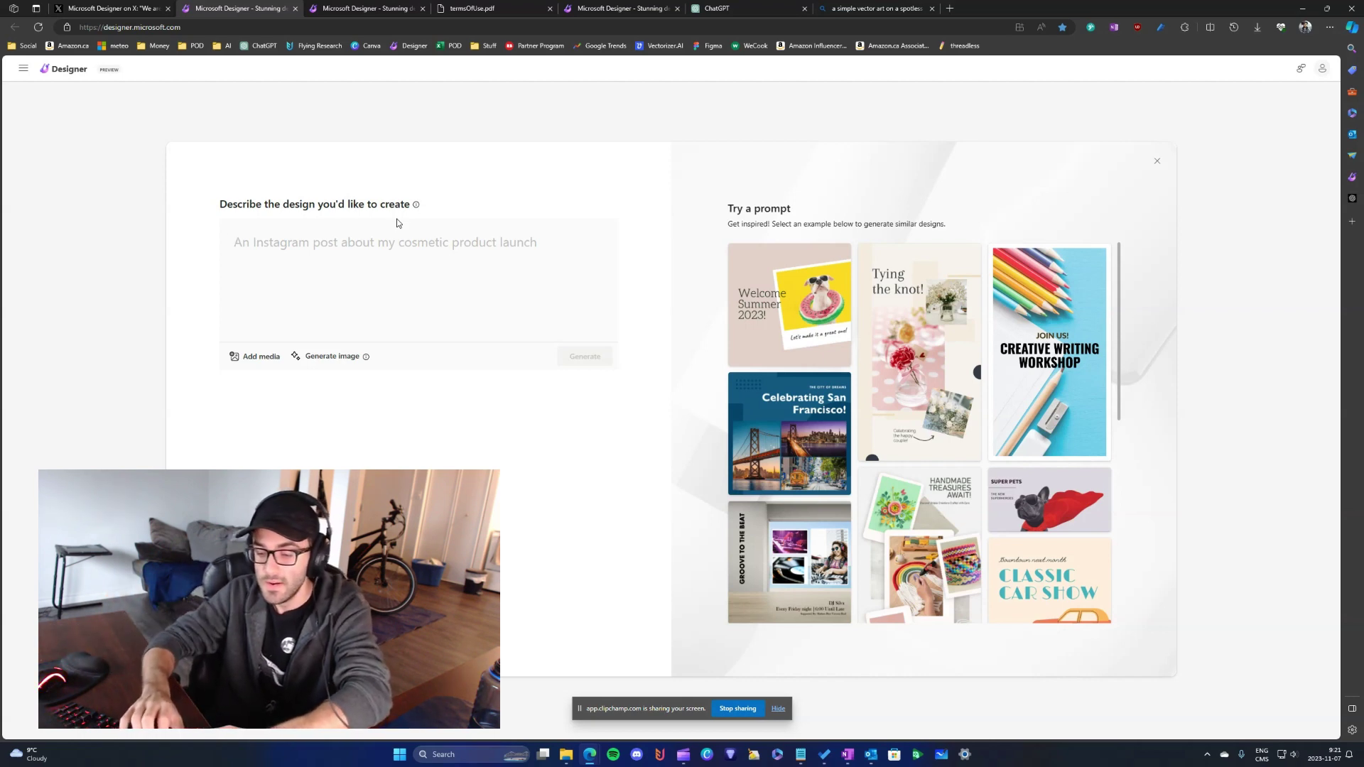
text(a)
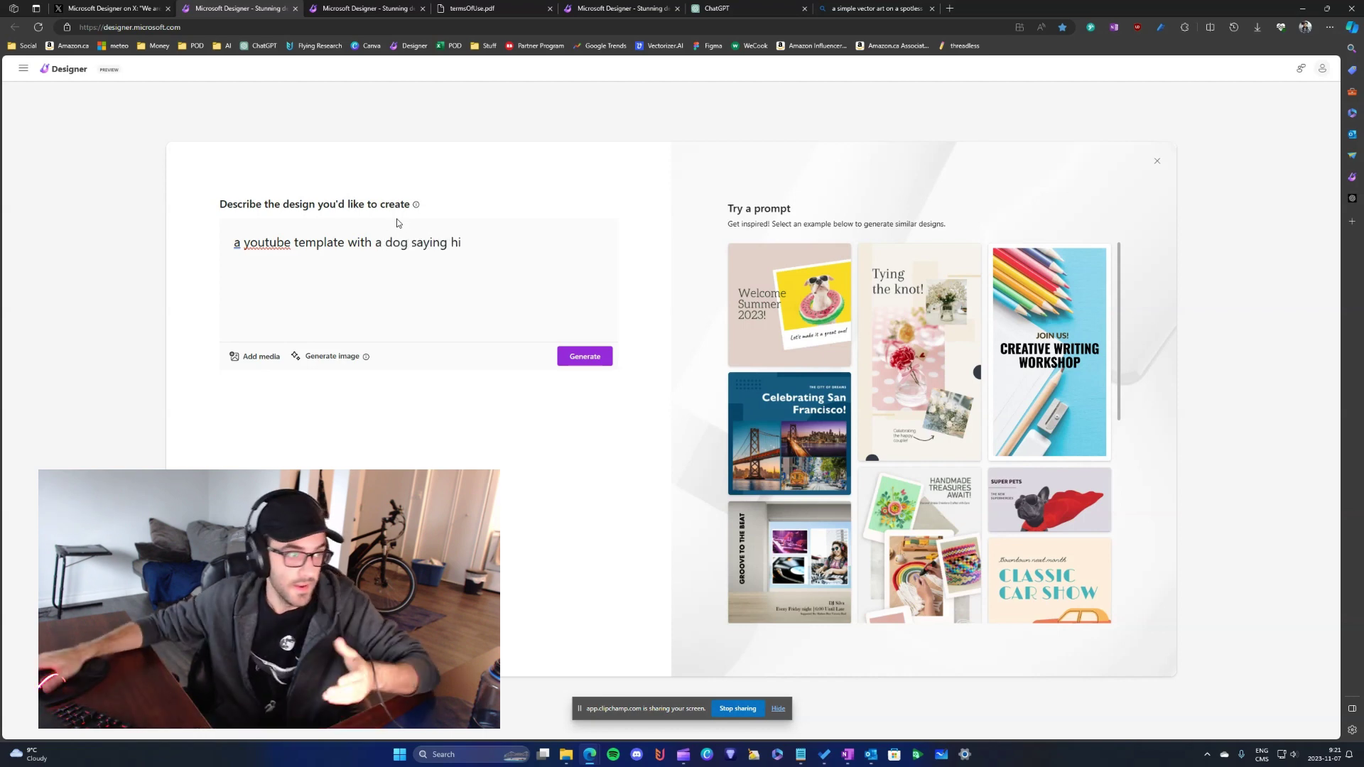
click(586, 361)
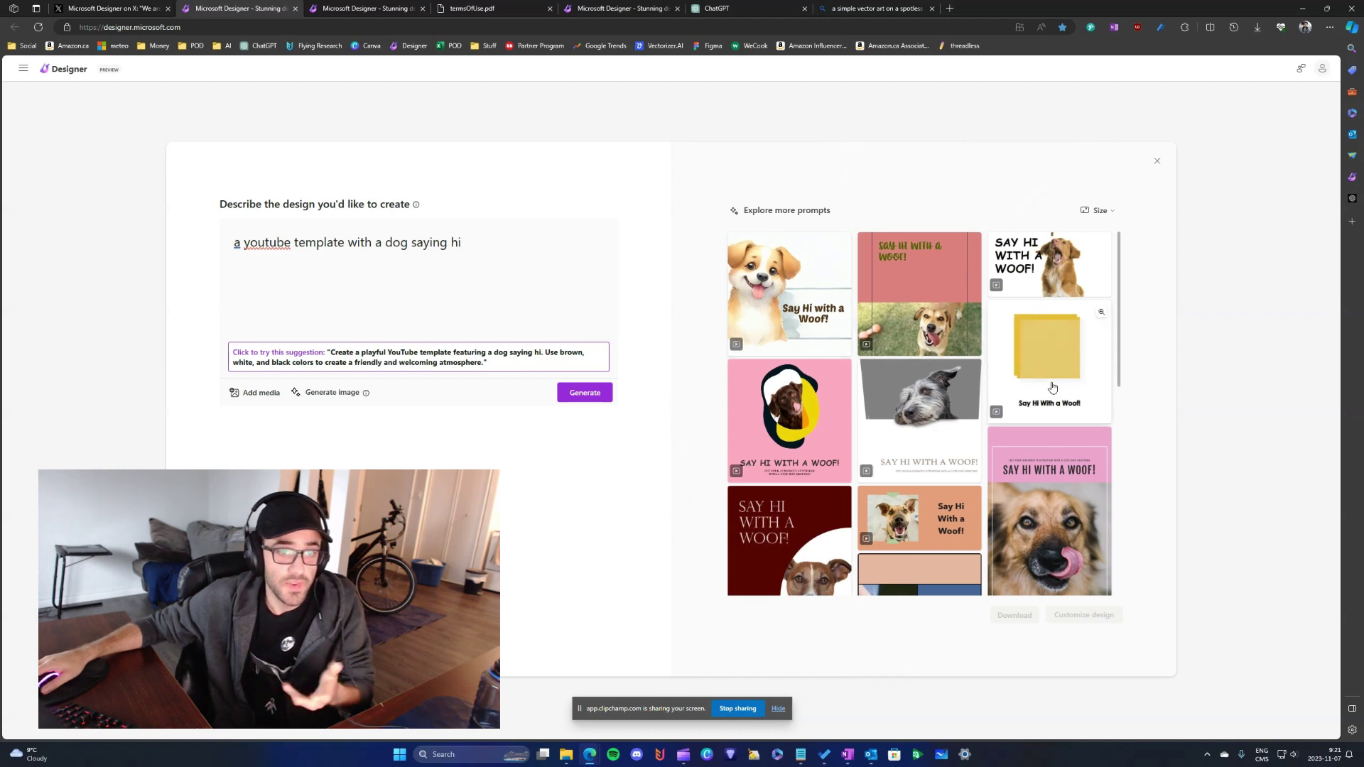
Step: Check the spelling suggestions for "youtube" in the description and browse the generated dog templates
click(266, 244)
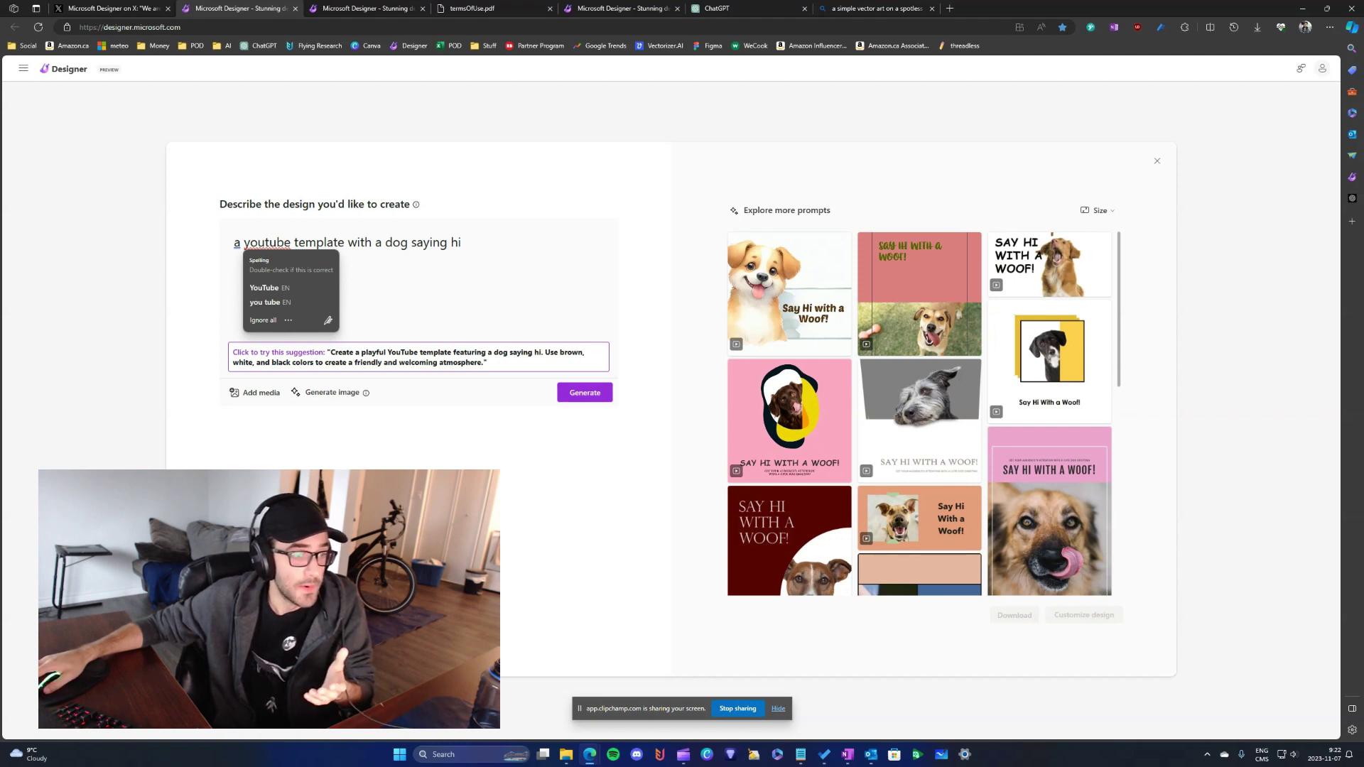
click(399, 240)
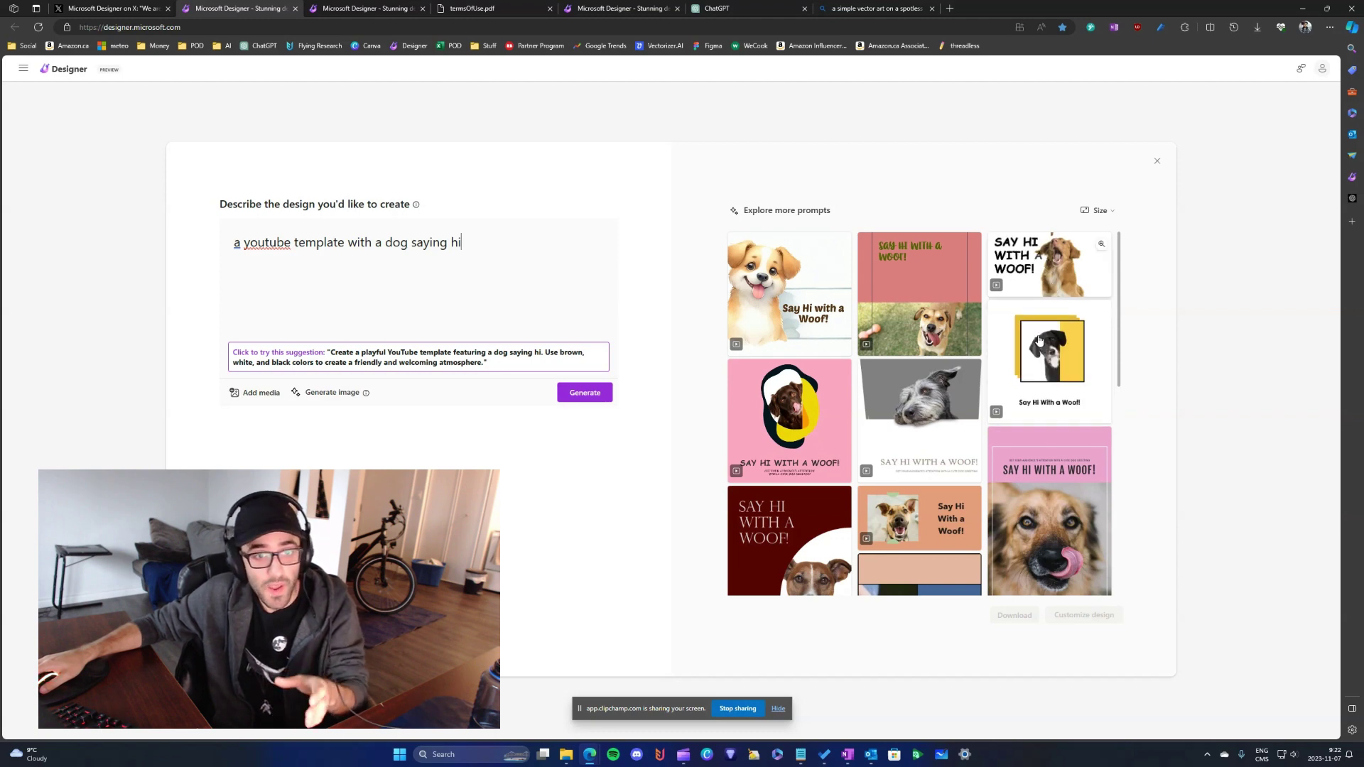
scroll(1037, 456, down, 4)
scroll(1037, 458, up, 4)
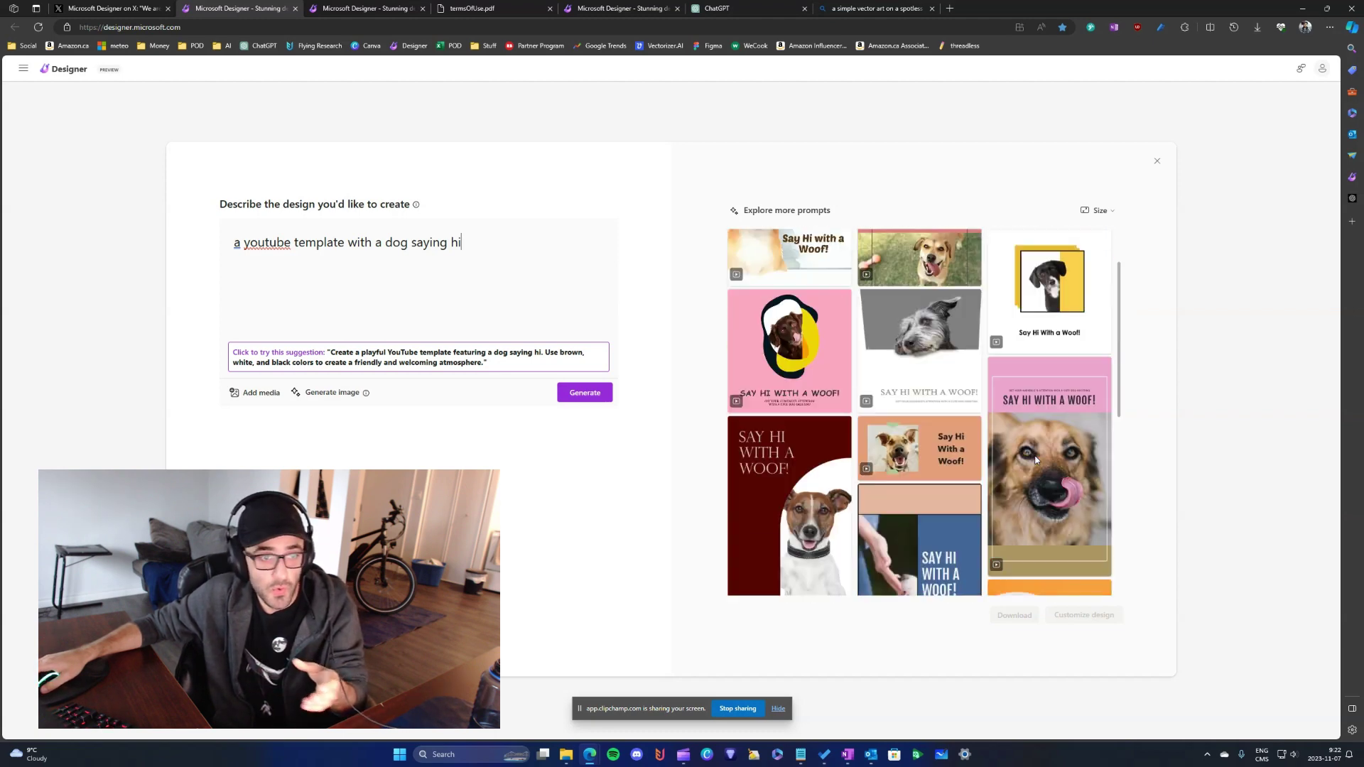
scroll(853, 384, up, 1)
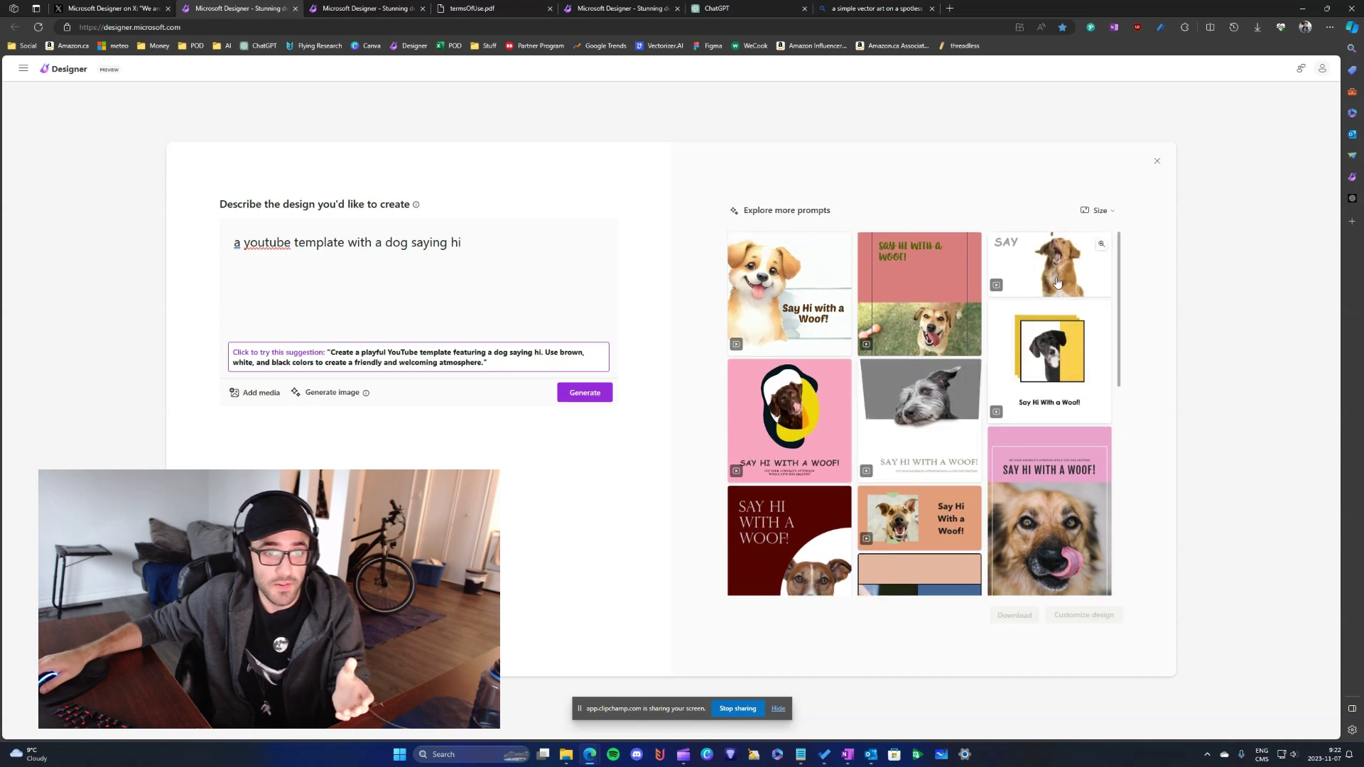
Step: Compare template choices and open the wide white "SAY HI WITH A WOOF!" design with the open-mouthed dog for customizing
click(1051, 277)
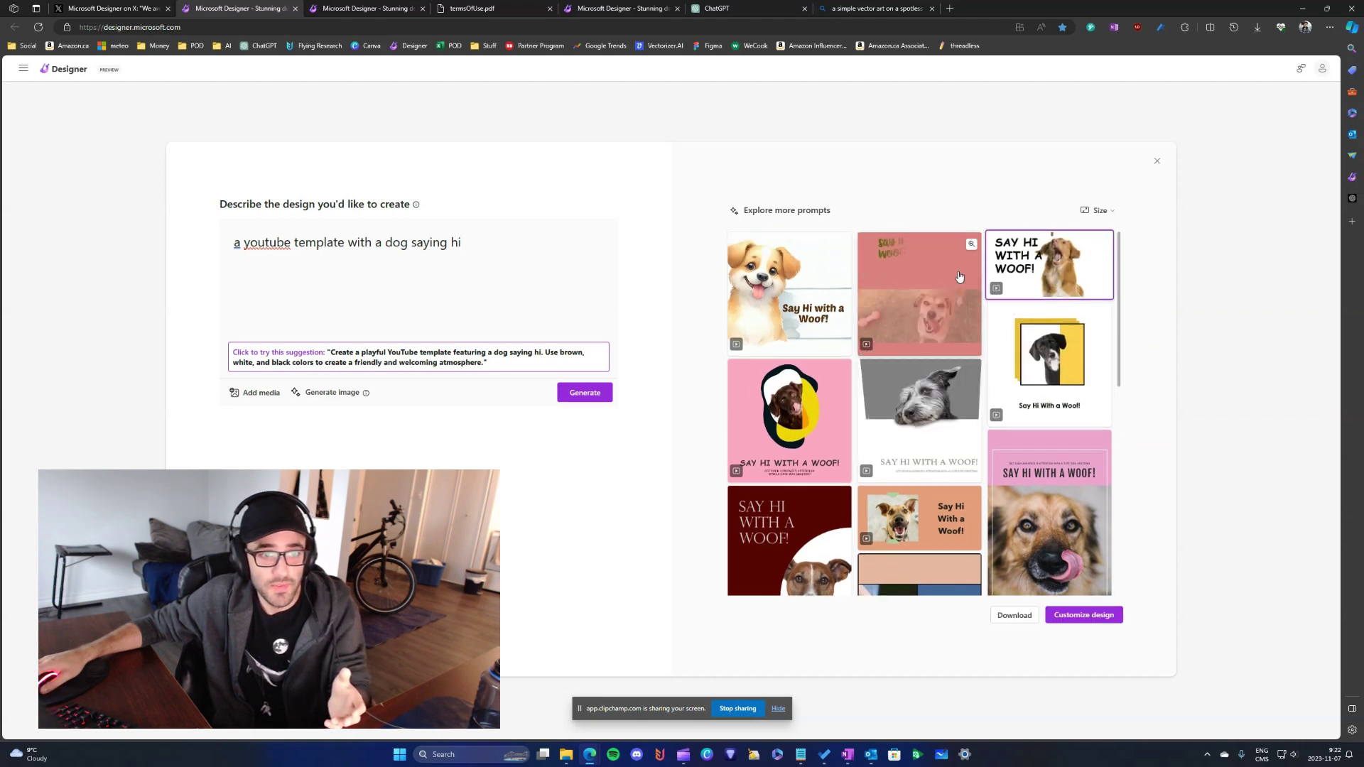
click(807, 308)
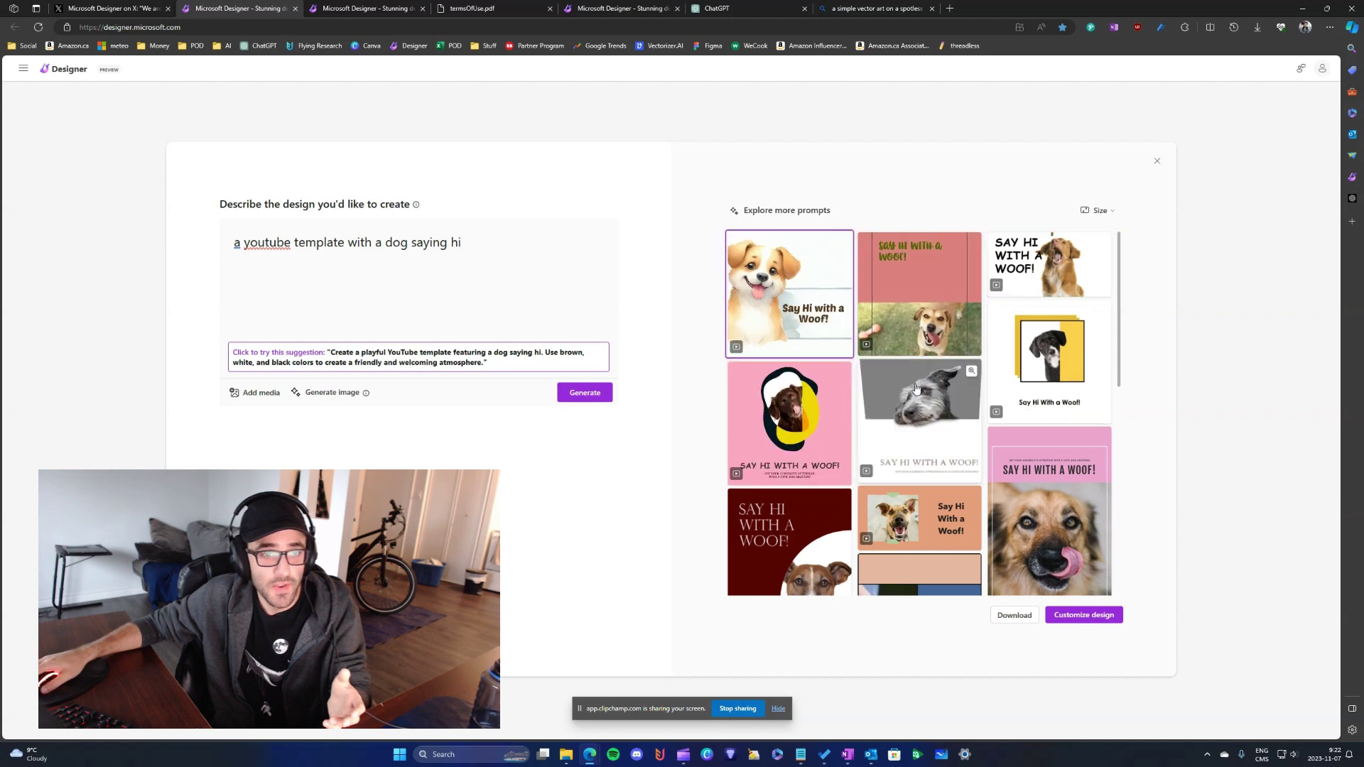
click(1050, 265)
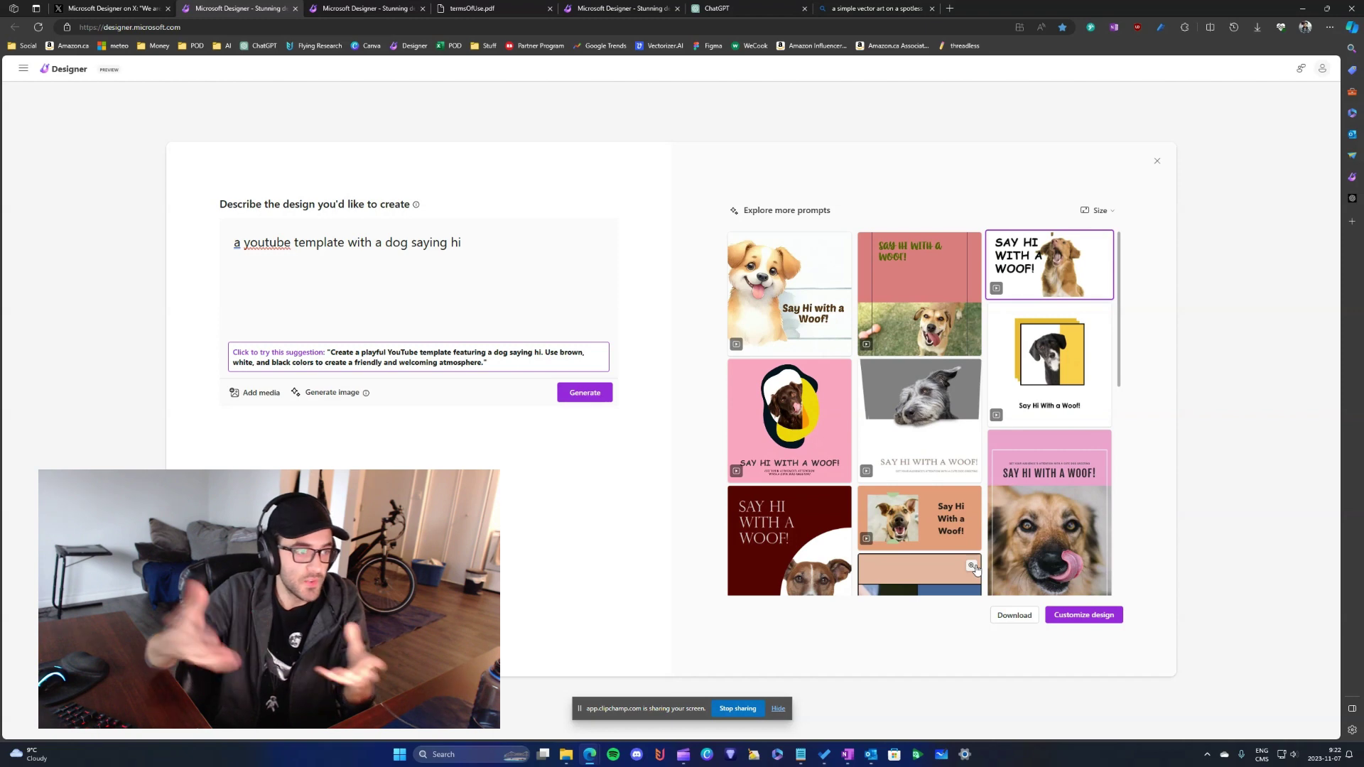
click(1065, 617)
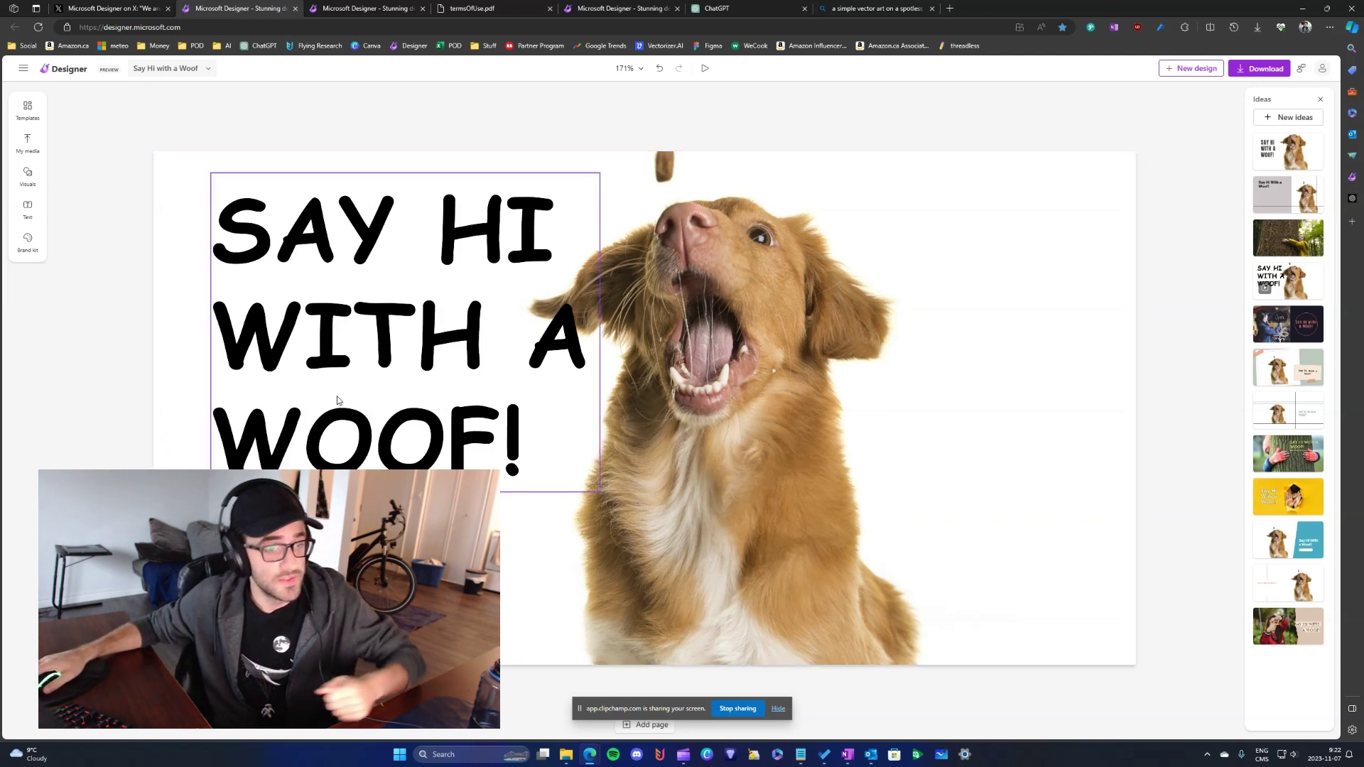
click(845, 760)
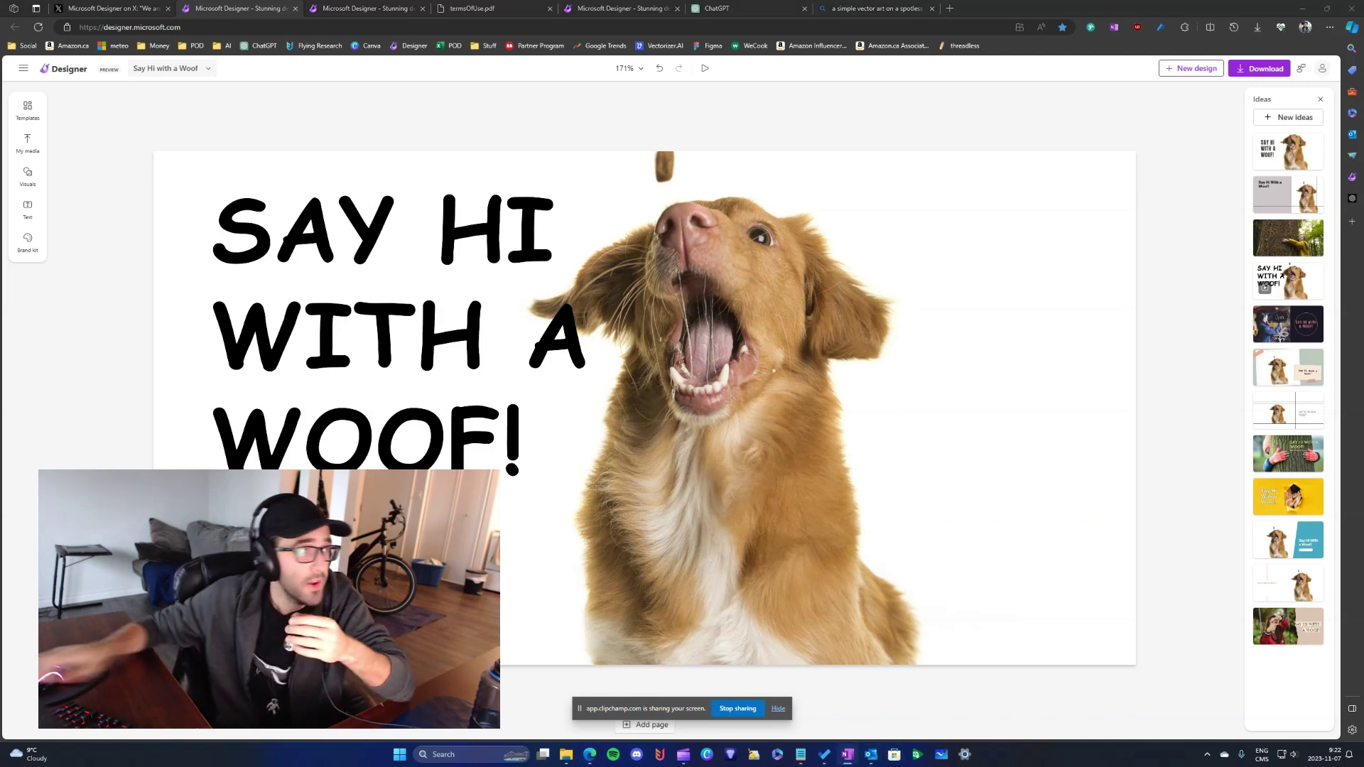
Step: Revisit the DALL-E 3 announcement post, the Designer description page and the Image Creator results, ending back on the "Say Hi with a Woof" design
click(107, 8)
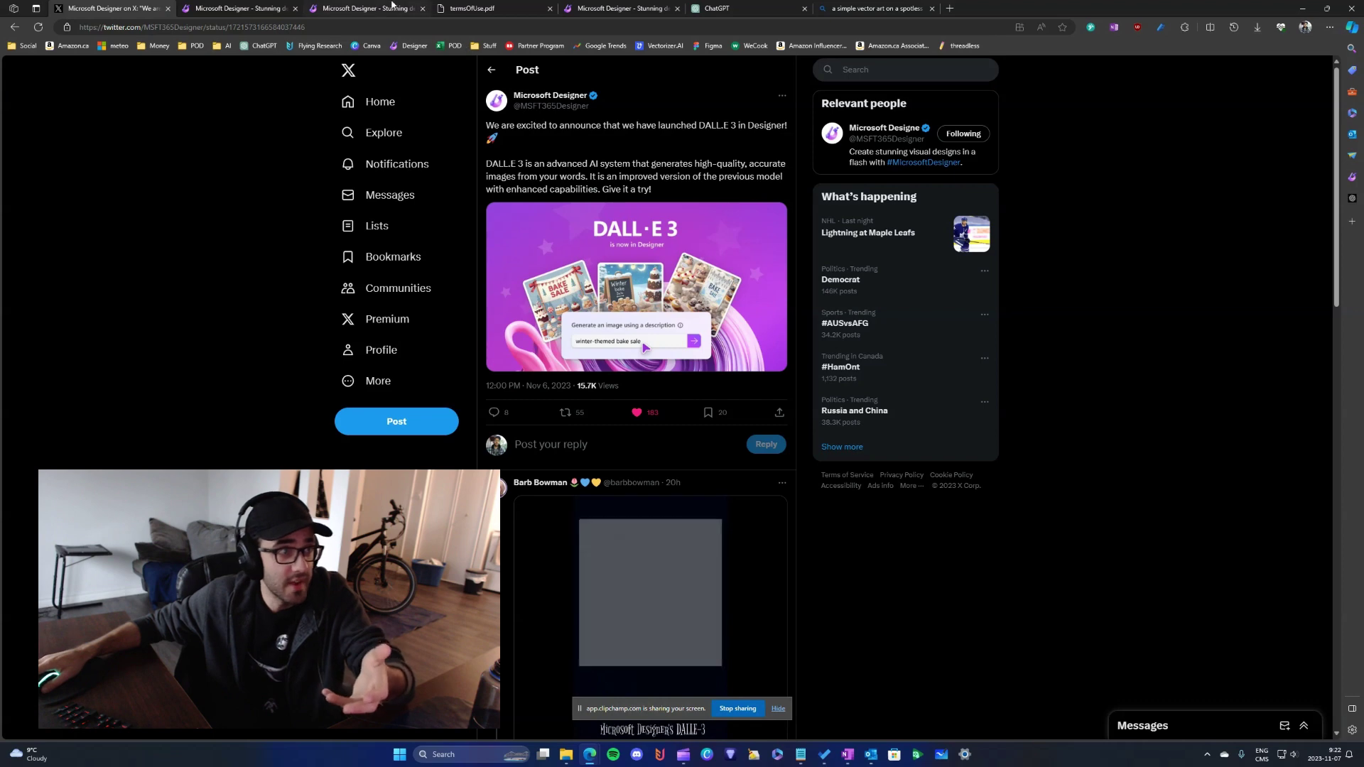
click(370, 8)
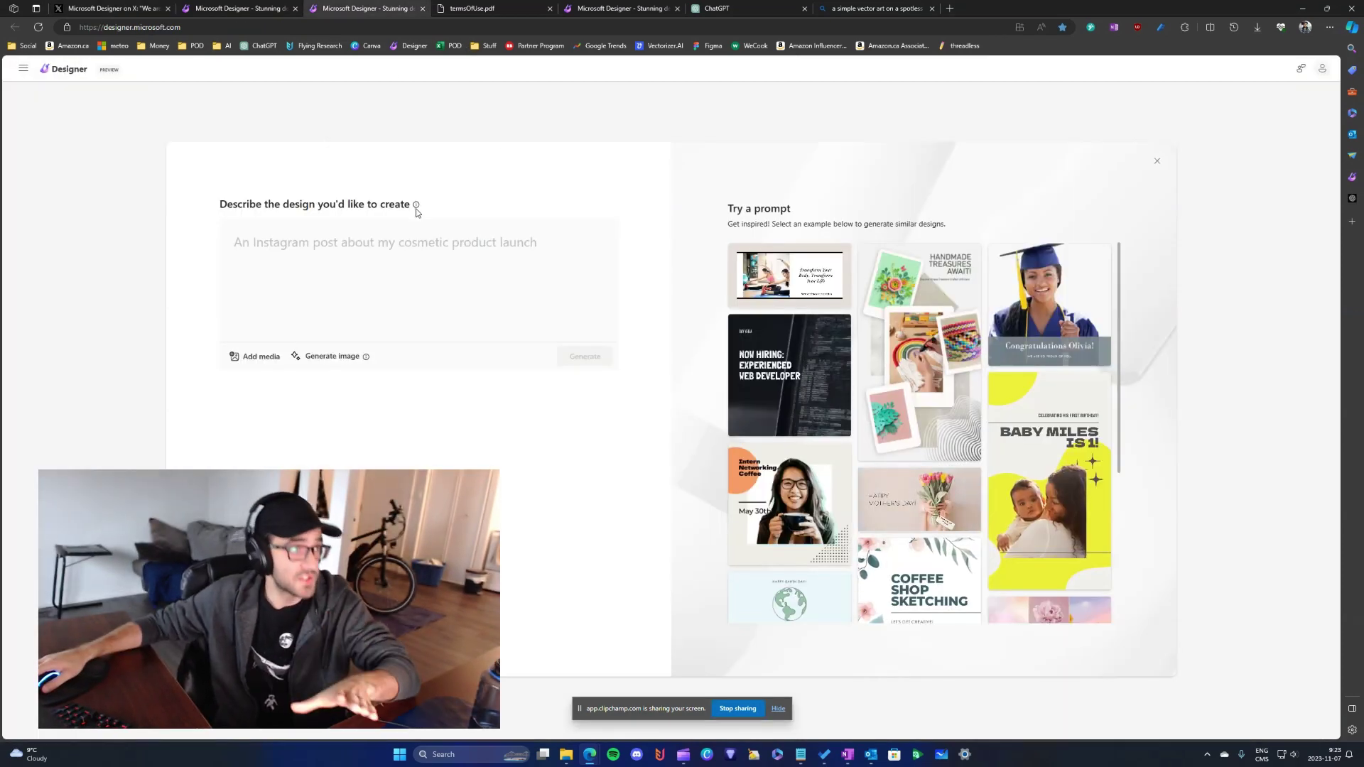
mouse_move(417, 208)
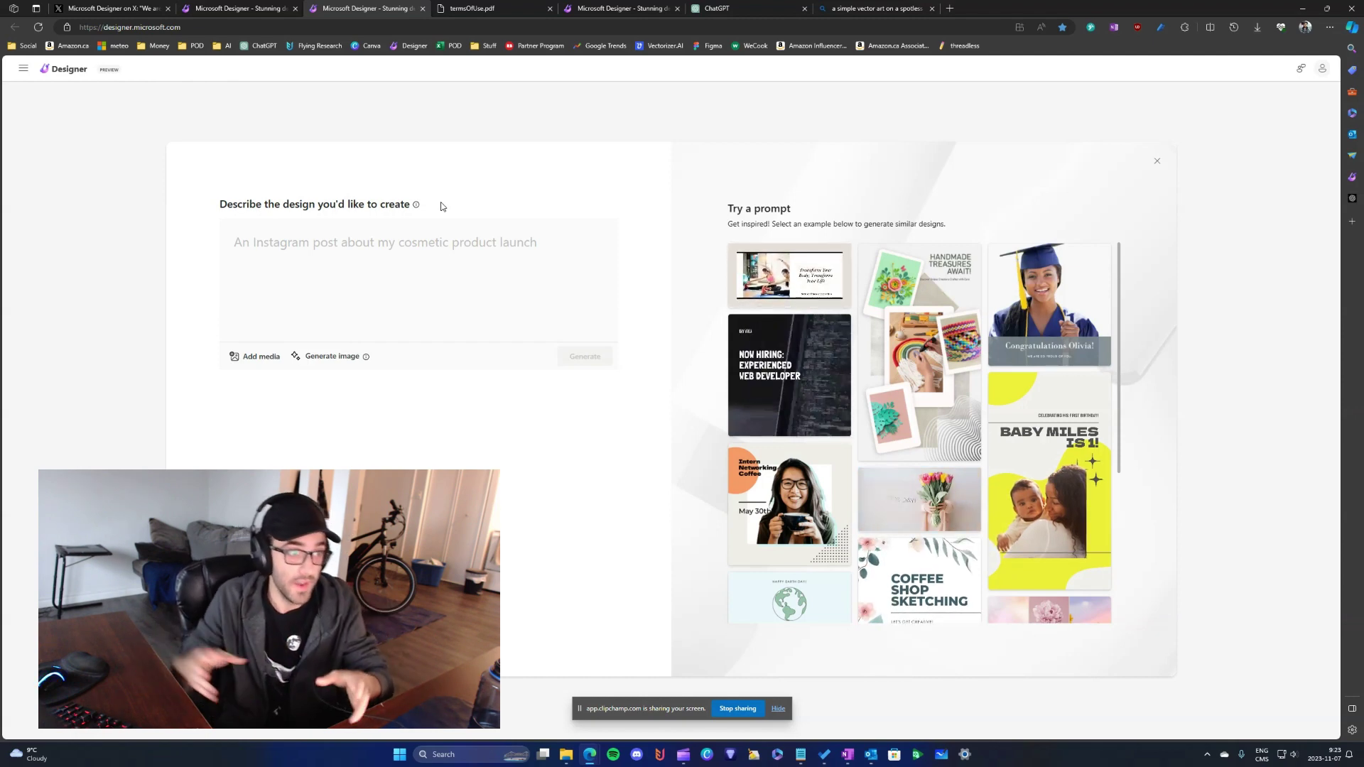
click(332, 357)
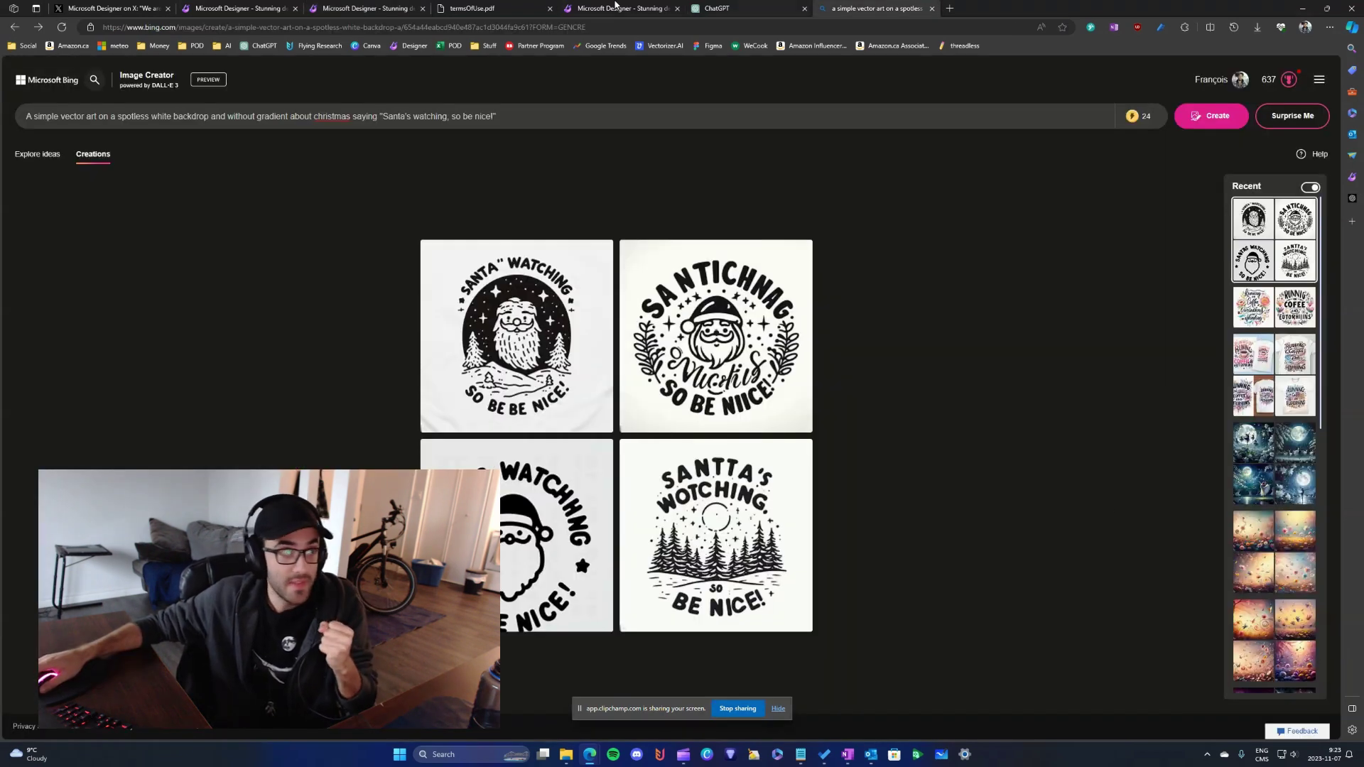
click(262, 9)
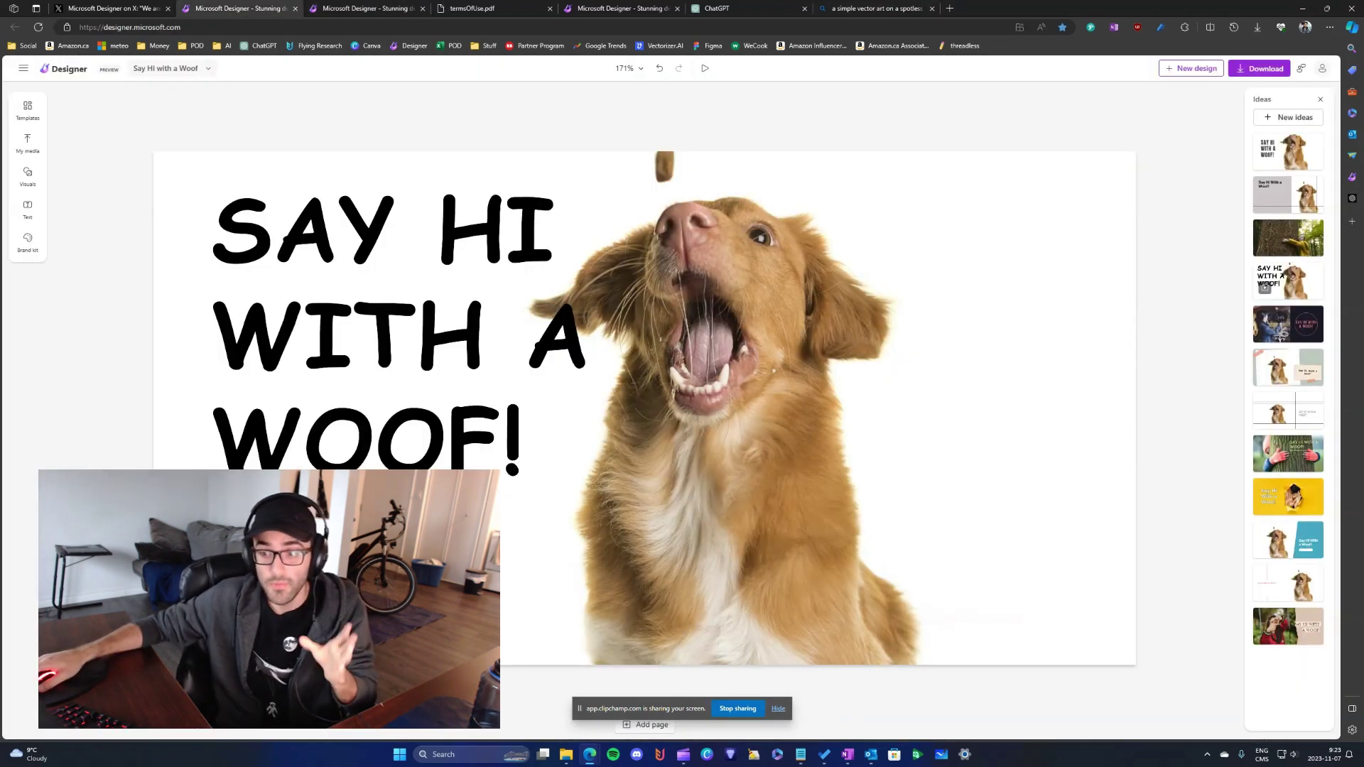